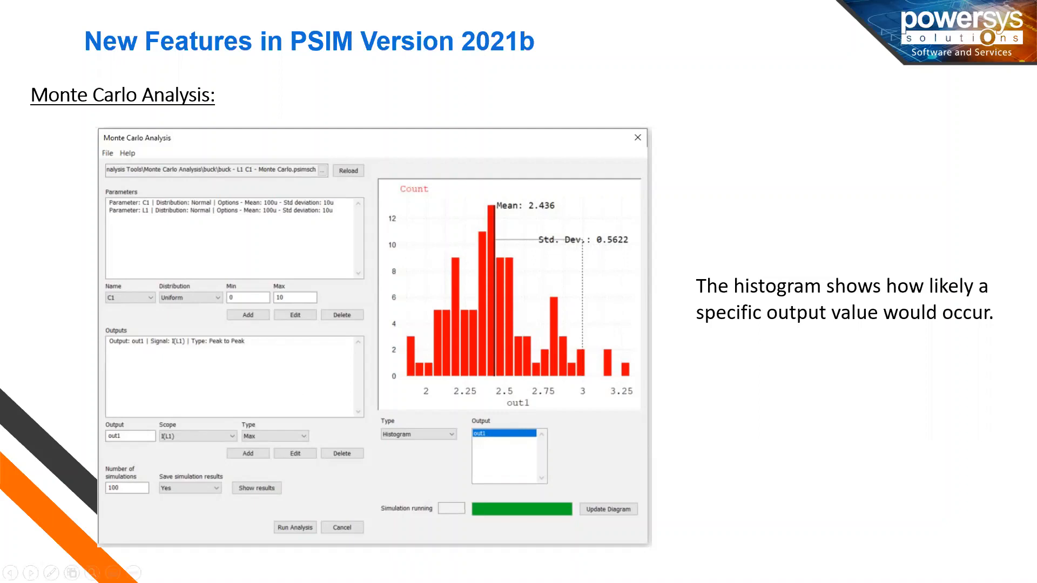
# Switch to PSIM and inspect the parameters of capacitor C1 and resistor RL in the 3-Phase PWM Rectifier schematic
pyautogui.hotkey('alt', 'Tab')
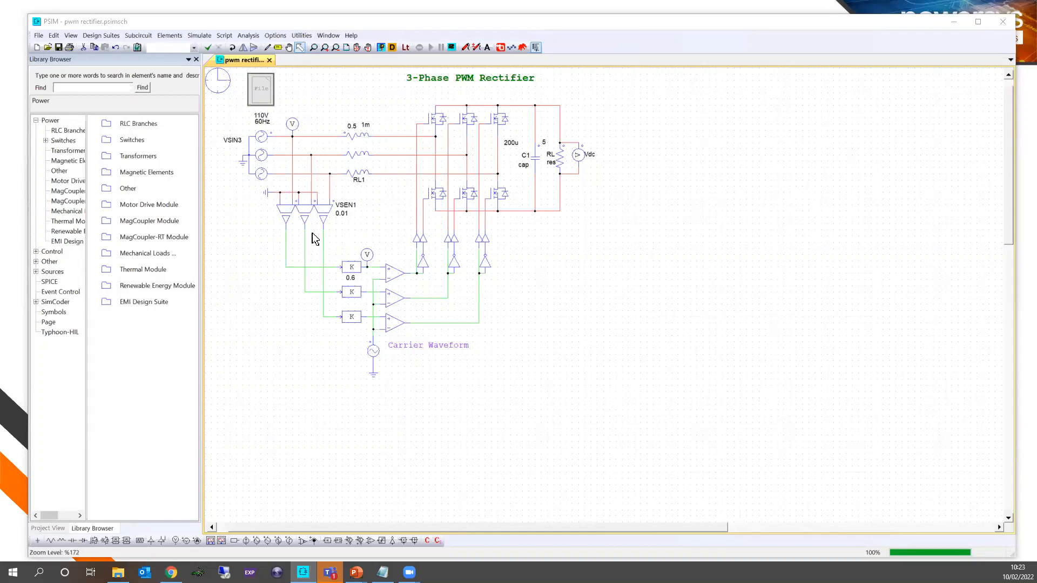
pyautogui.scroll(1, 319, 238)
pyautogui.scroll(1, 335, 278)
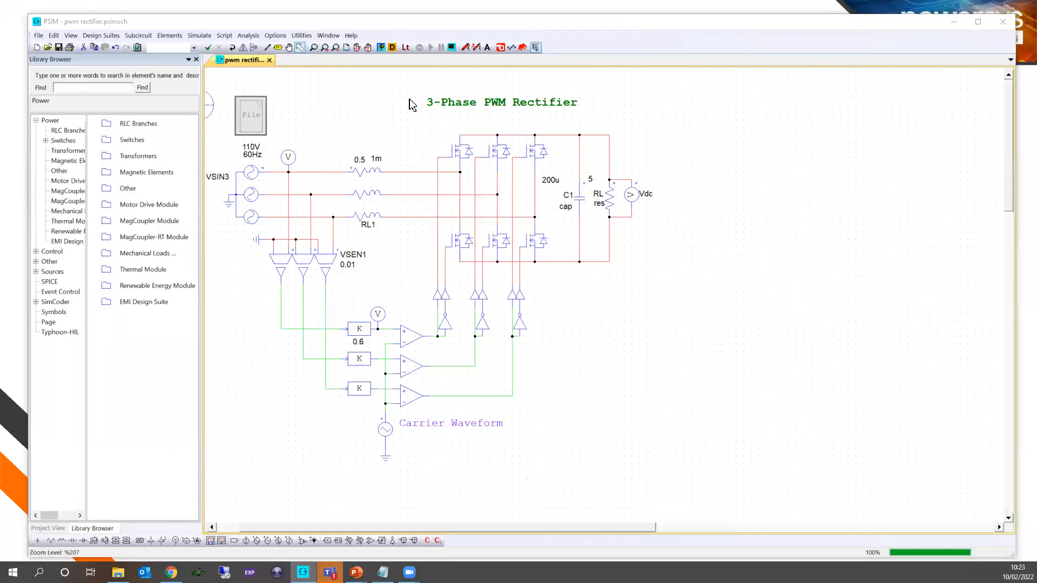
pyautogui.click(578, 202)
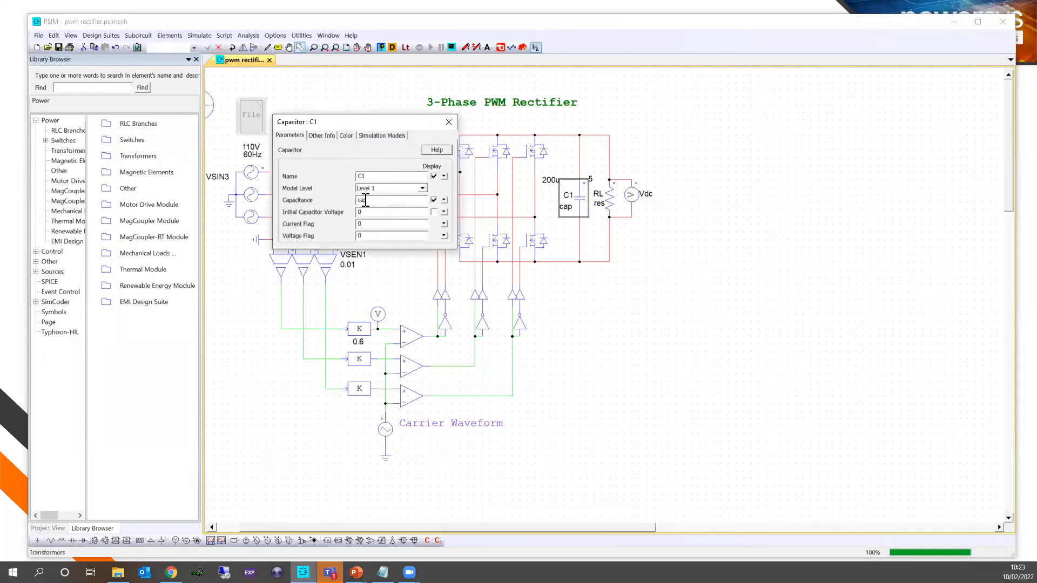
pyautogui.moveTo(372, 201); pyautogui.dragTo(320, 194)
pyautogui.moveTo(359, 125); pyautogui.dragTo(741, 152)
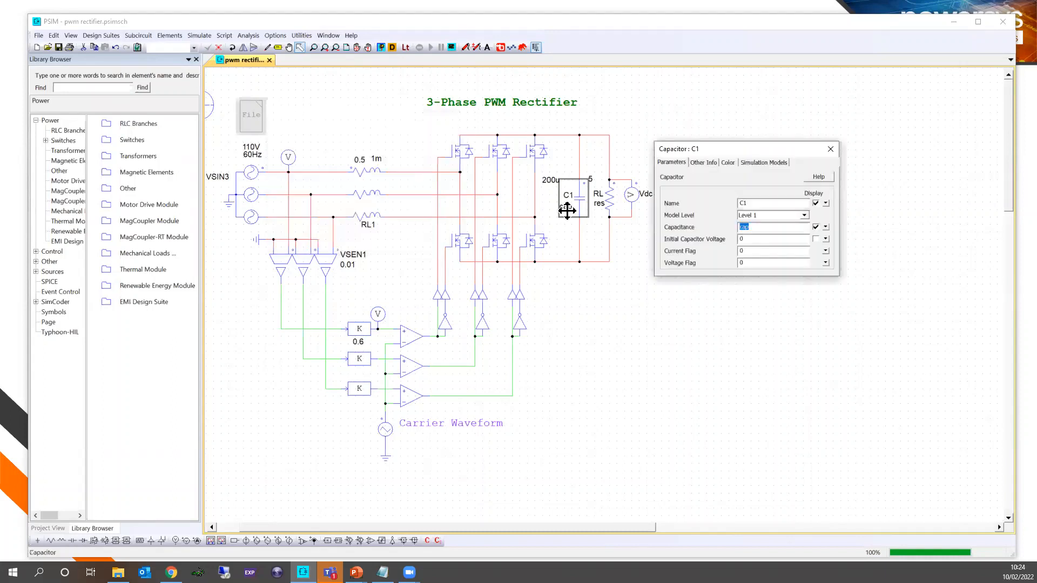
pyautogui.click(606, 197)
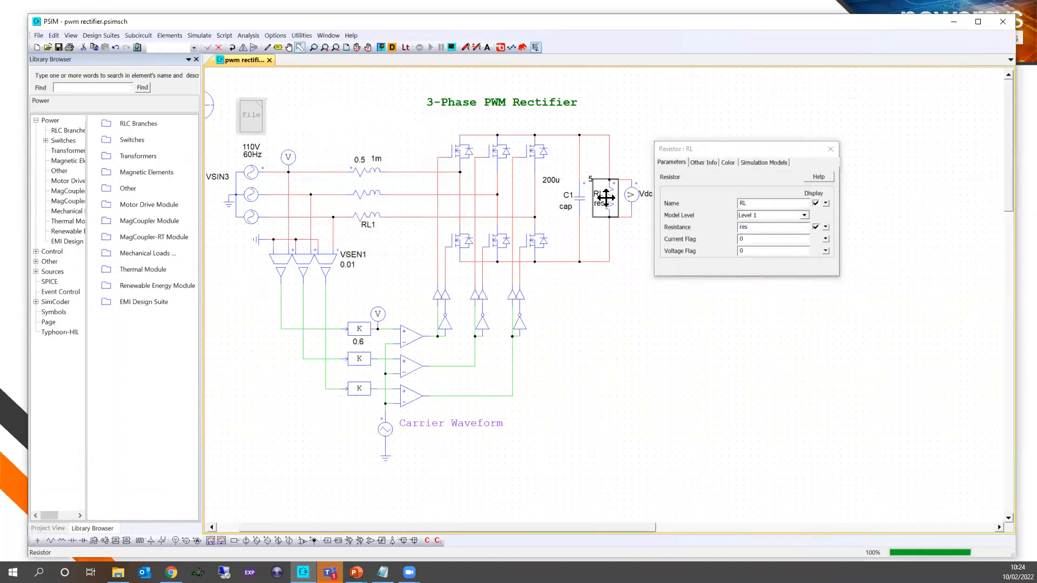
pyautogui.click(572, 201)
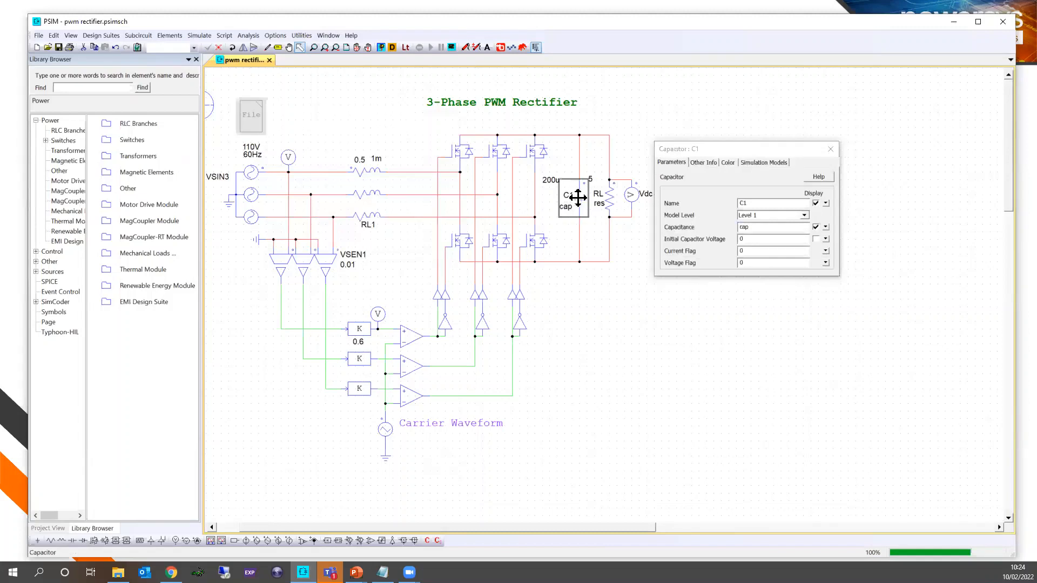
pyautogui.click(609, 198)
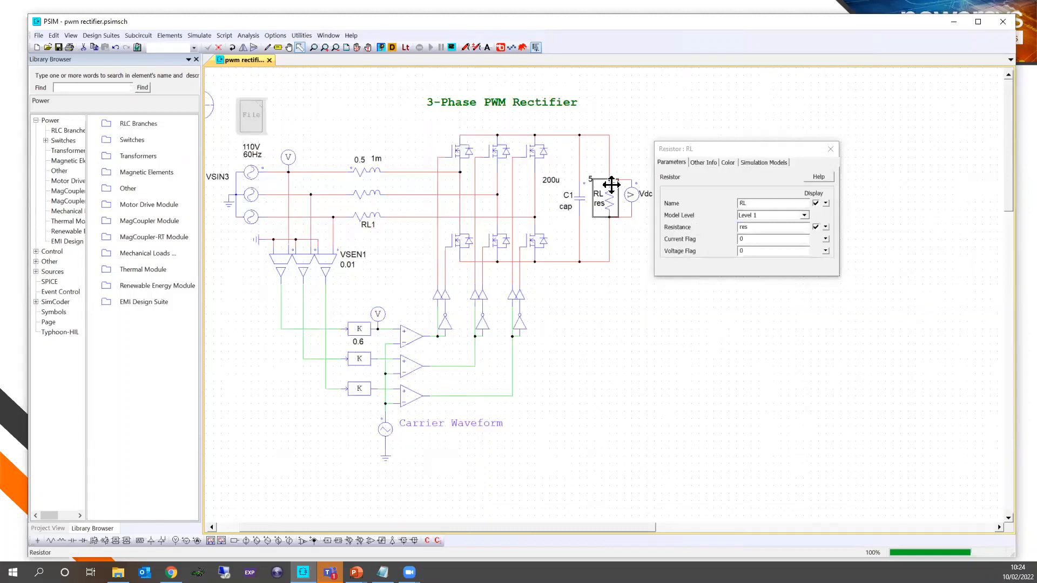
pyautogui.click(830, 149)
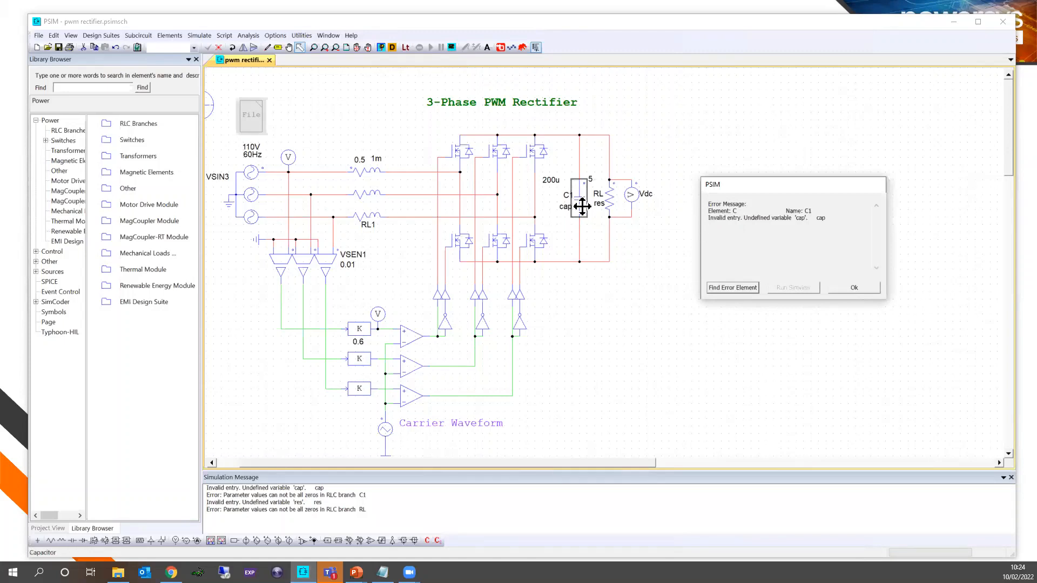
# Dismiss the simulation error message and review the capacitance variable of capacitor C1
pyautogui.click(852, 289)
pyautogui.doubleClick(572, 201)
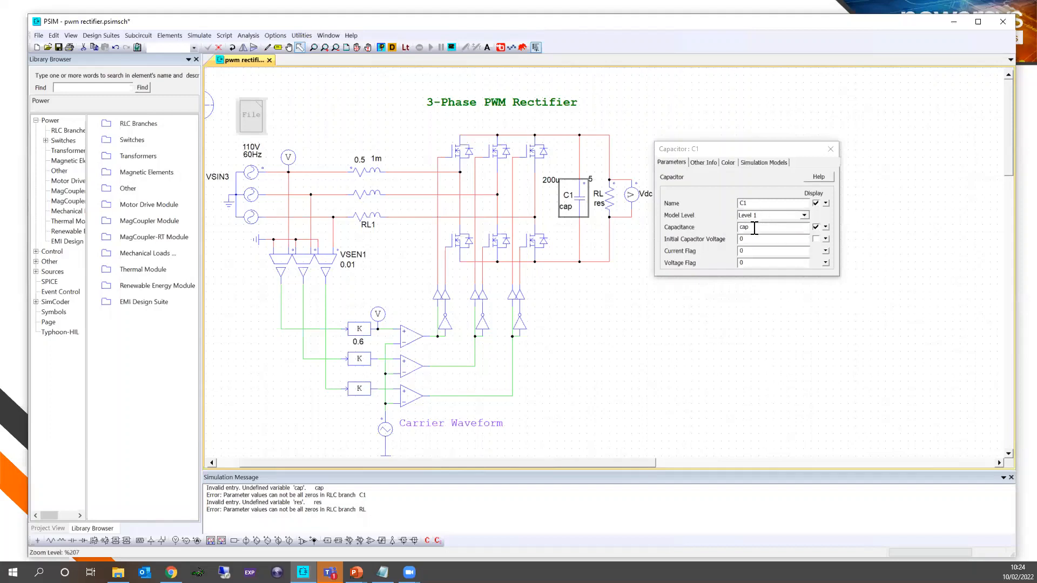
pyautogui.moveTo(752, 227); pyautogui.dragTo(712, 226)
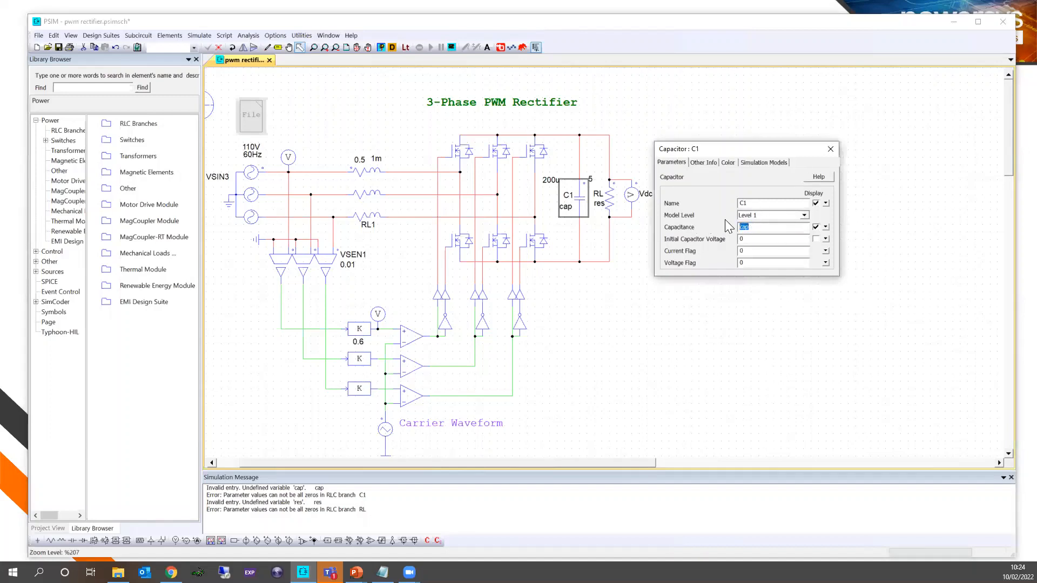
pyautogui.click(830, 149)
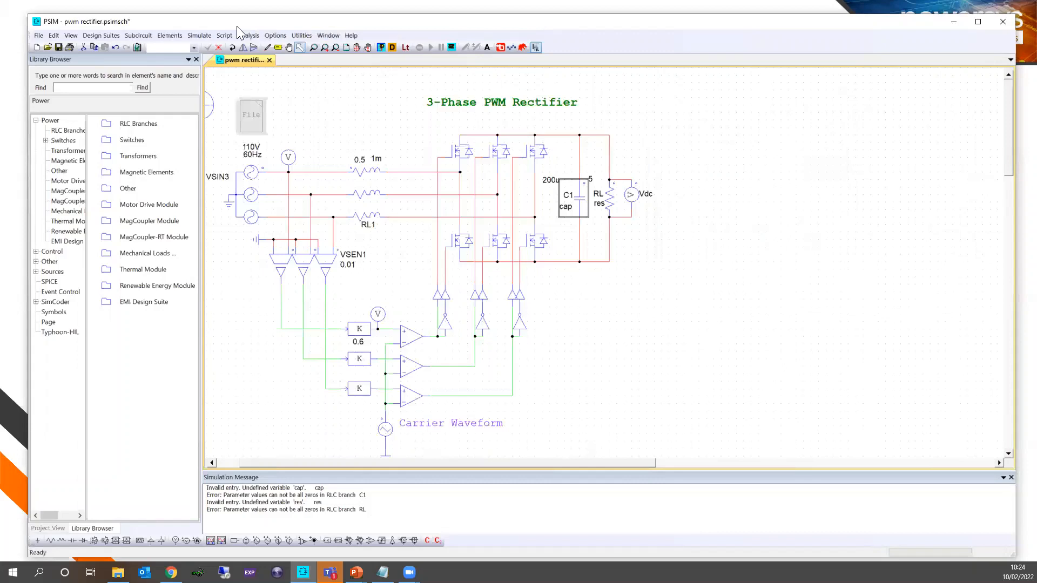
# Open Monte Carlo Analysis for the rectifier schematic and move its window clear of the circuit
pyautogui.click(195, 37)
pyautogui.moveTo(247, 38)
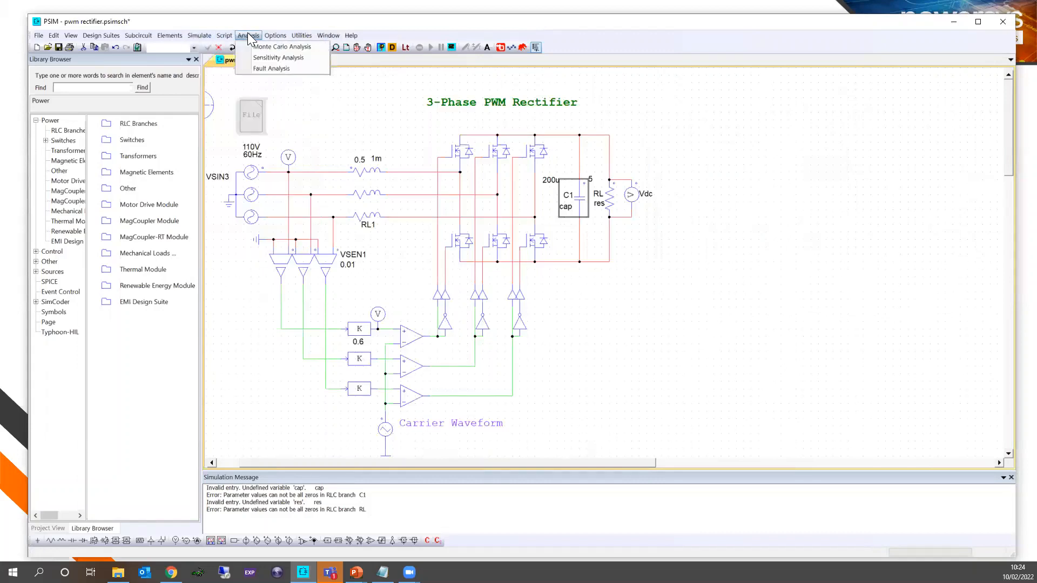
pyautogui.click(261, 48)
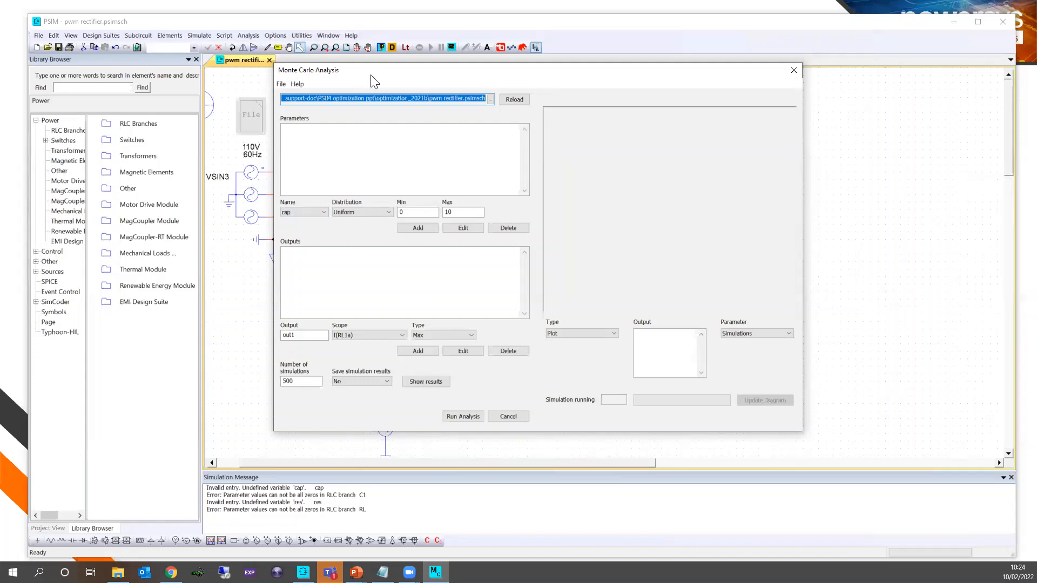
pyautogui.moveTo(371, 77); pyautogui.dragTo(718, 70)
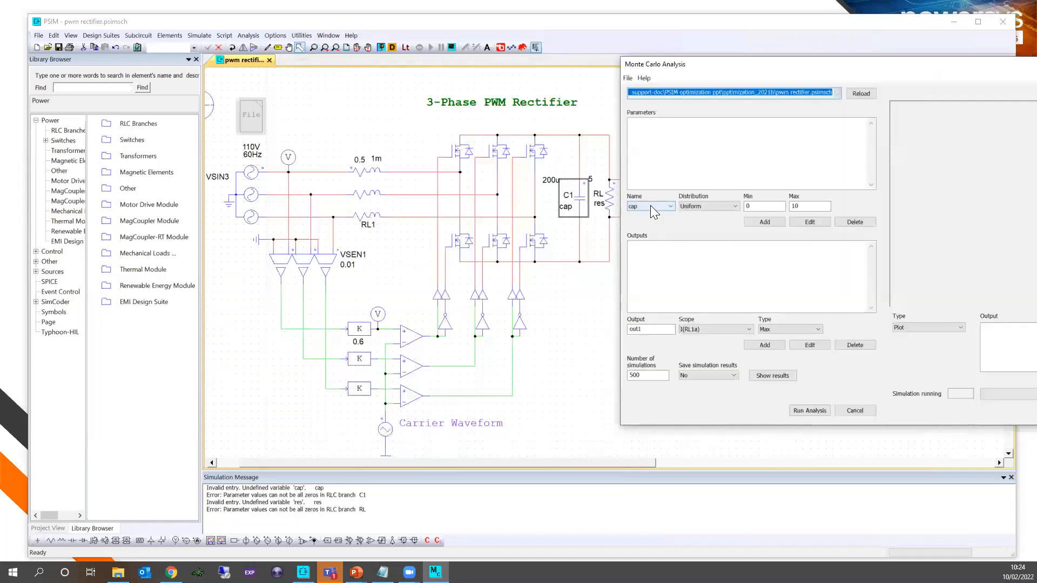
# Add cap as a Monte Carlo parameter with a Uniform distribution from 190e-6 to 210e-6
pyautogui.click(651, 206)
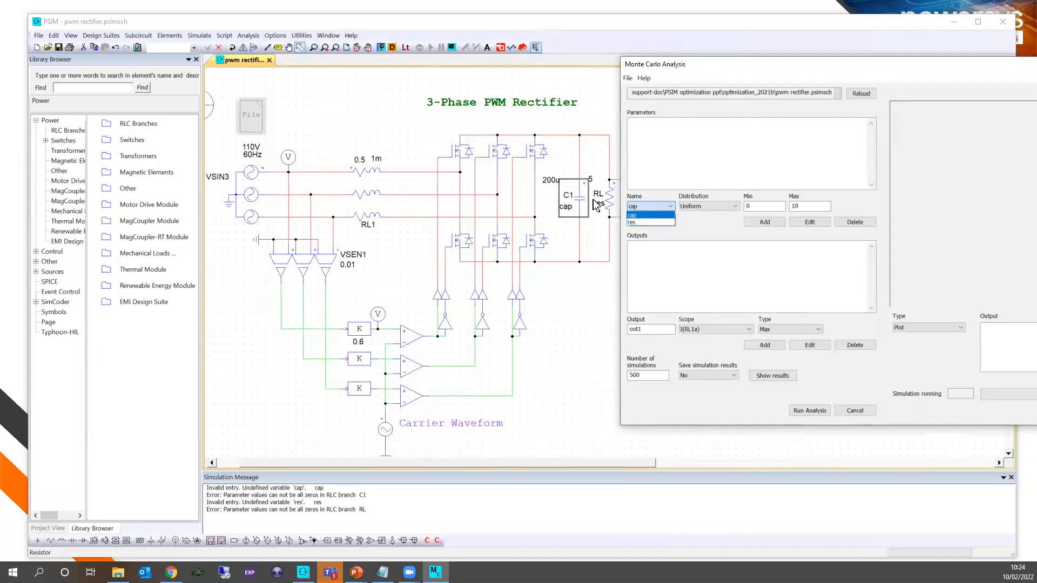
pyautogui.click(715, 207)
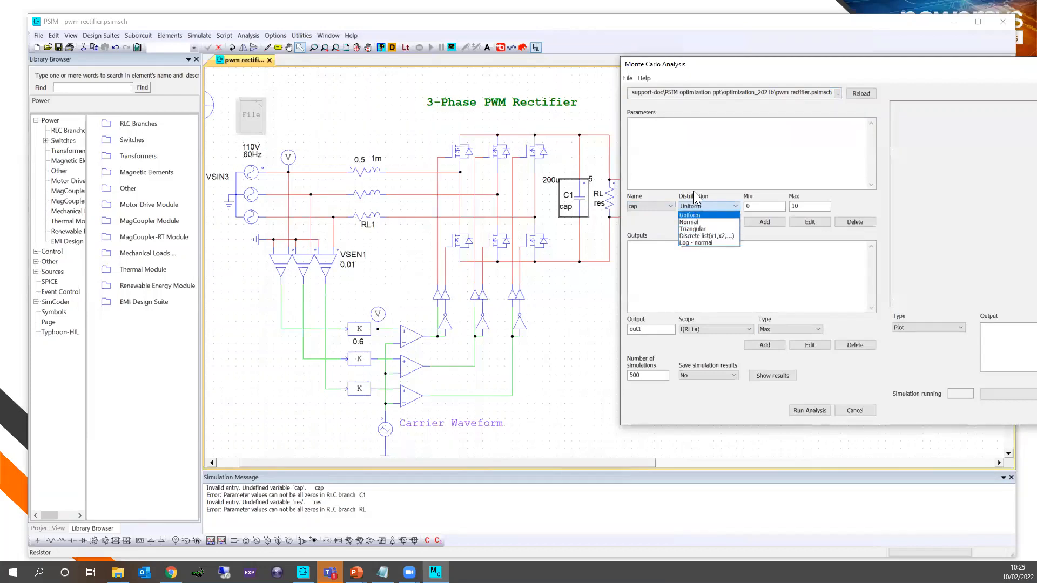
pyautogui.click(699, 215)
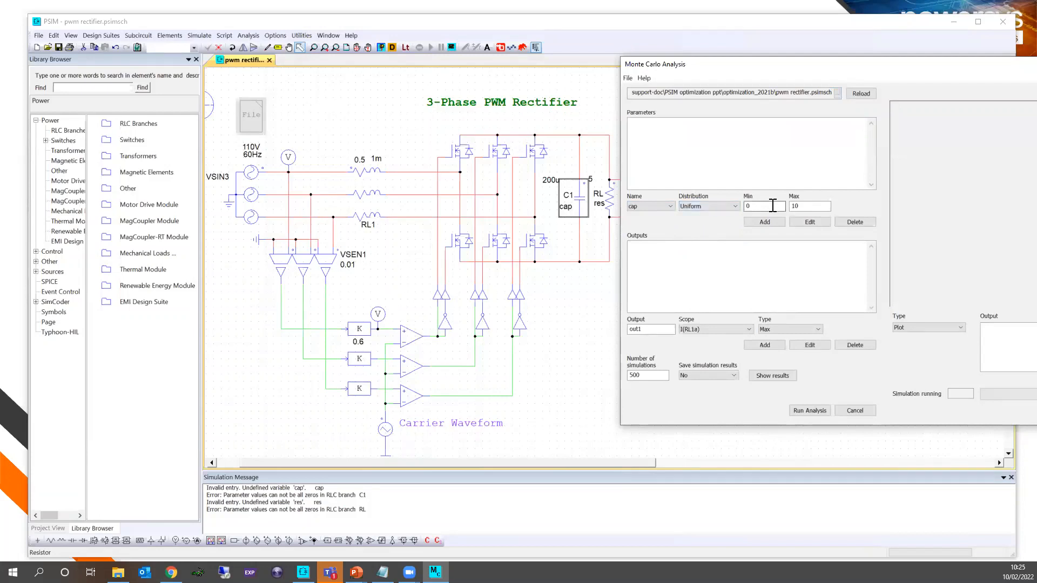
pyautogui.moveTo(772, 206); pyautogui.dragTo(700, 209)
pyautogui.write('190e6-')
pyautogui.press('BackSpace')
pyautogui.press('BackSpace')
pyautogui.write('-6')
pyautogui.press('Tab')
pyautogui.write('210e6')
pyautogui.press('BackSpace')
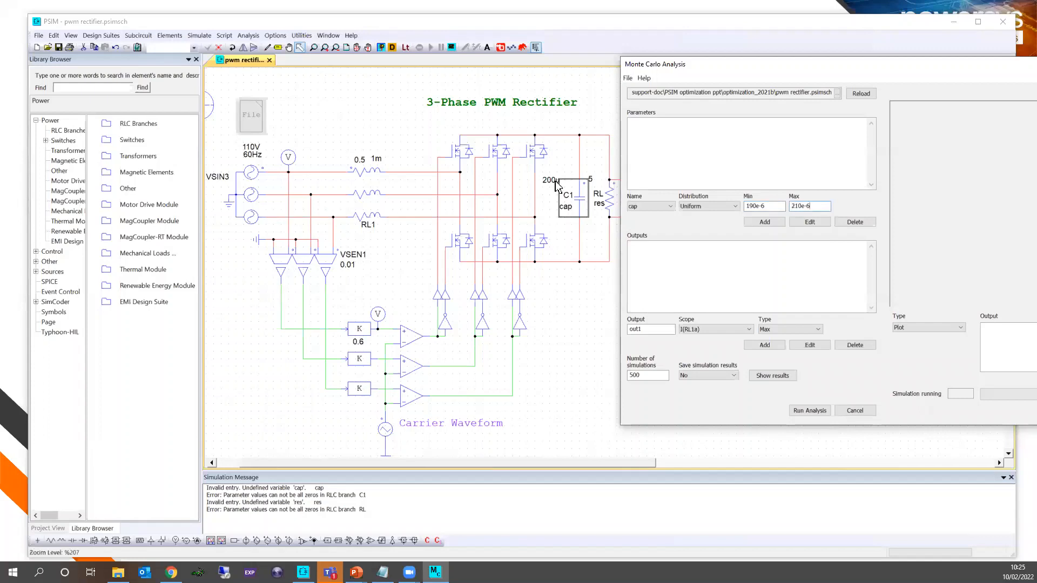
pyautogui.click(764, 219)
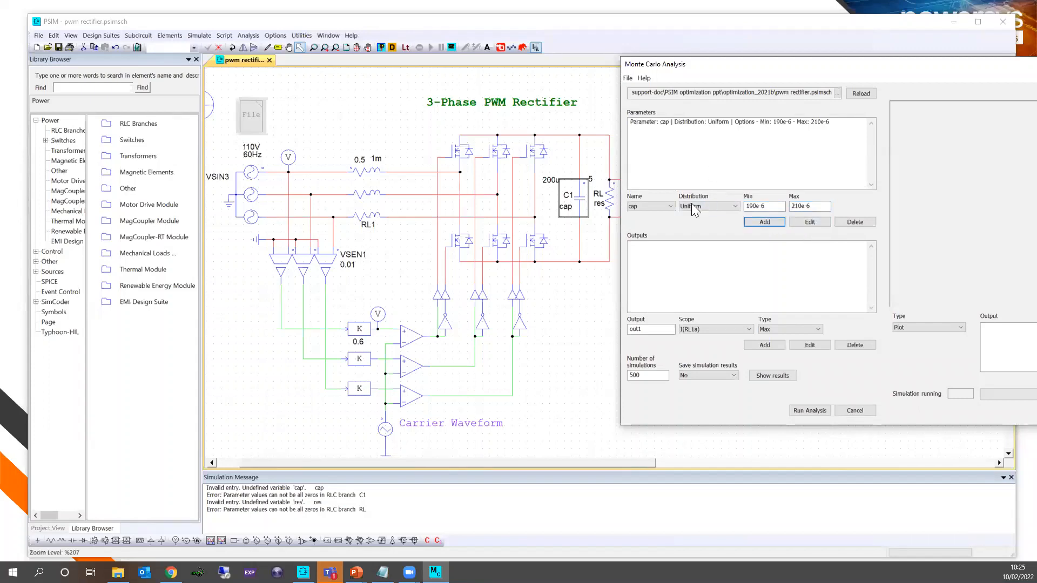
# Add res as a second Monte Carlo parameter with a Uniform distribution from 4 to 10
pyautogui.click(643, 203)
pyautogui.click(635, 222)
pyautogui.moveTo(780, 205); pyautogui.dragTo(745, 205)
pyautogui.write('4.')
pyautogui.press('Tab')
pyautogui.write('10')
pyautogui.click(753, 224)
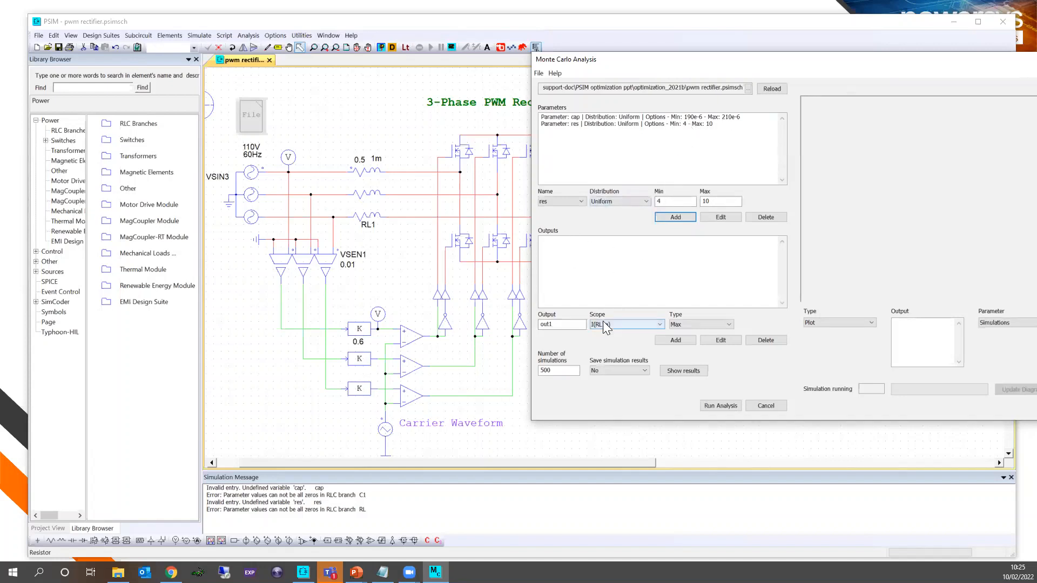
# Add the output out1 that records the Steady State value of the Vdc signal
pyautogui.doubleClick(553, 324)
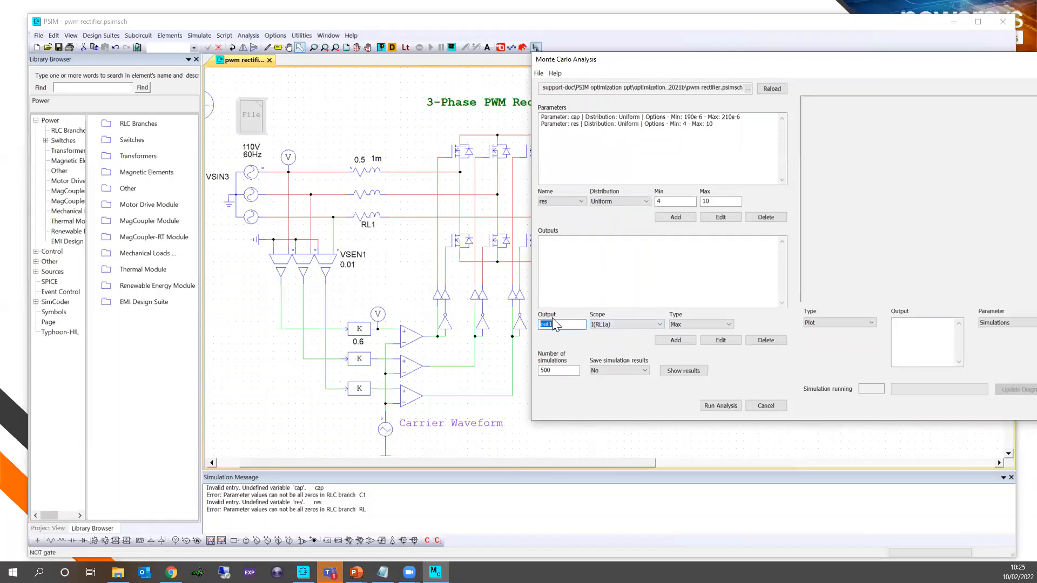
pyautogui.click(606, 325)
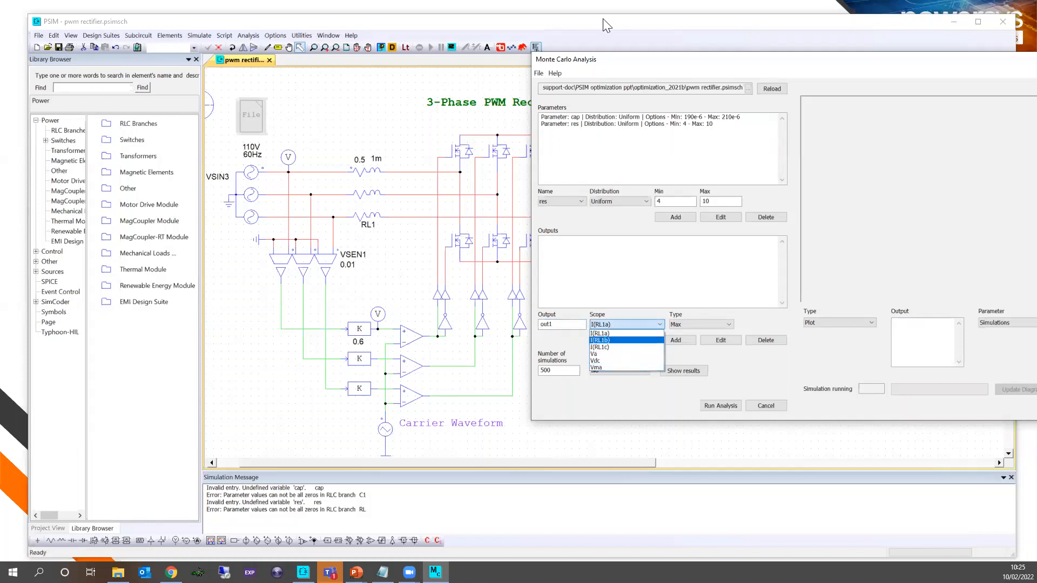
pyautogui.click(618, 67)
pyautogui.moveTo(629, 68); pyautogui.dragTo(745, 59)
pyautogui.click(688, 324)
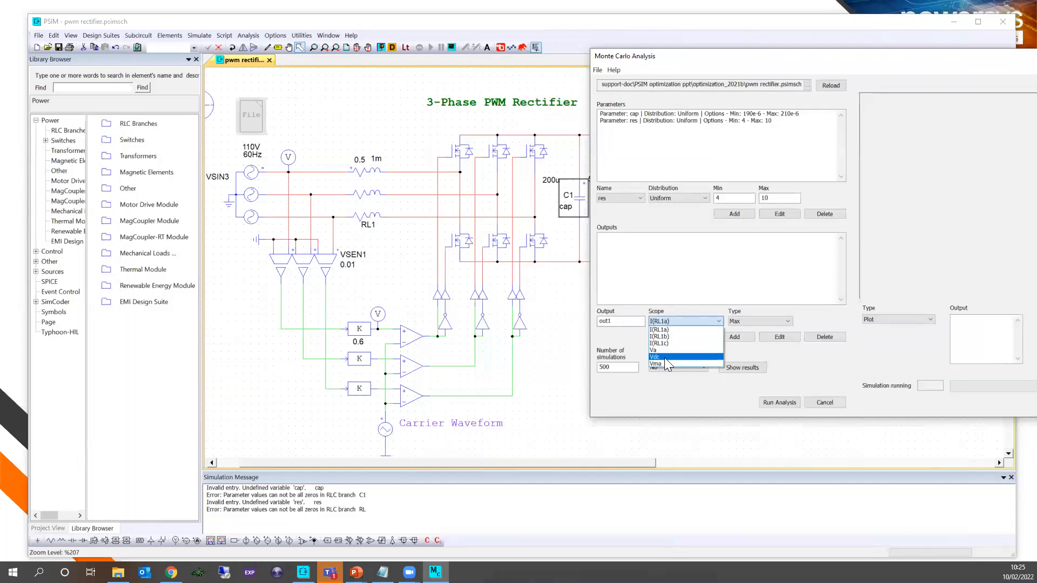
pyautogui.click(656, 356)
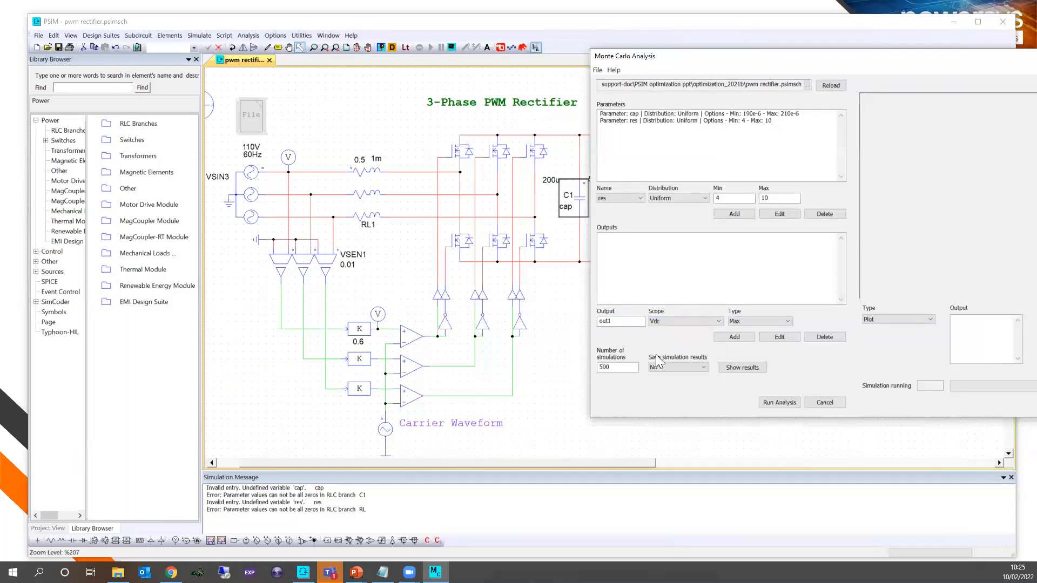
pyautogui.click(762, 320)
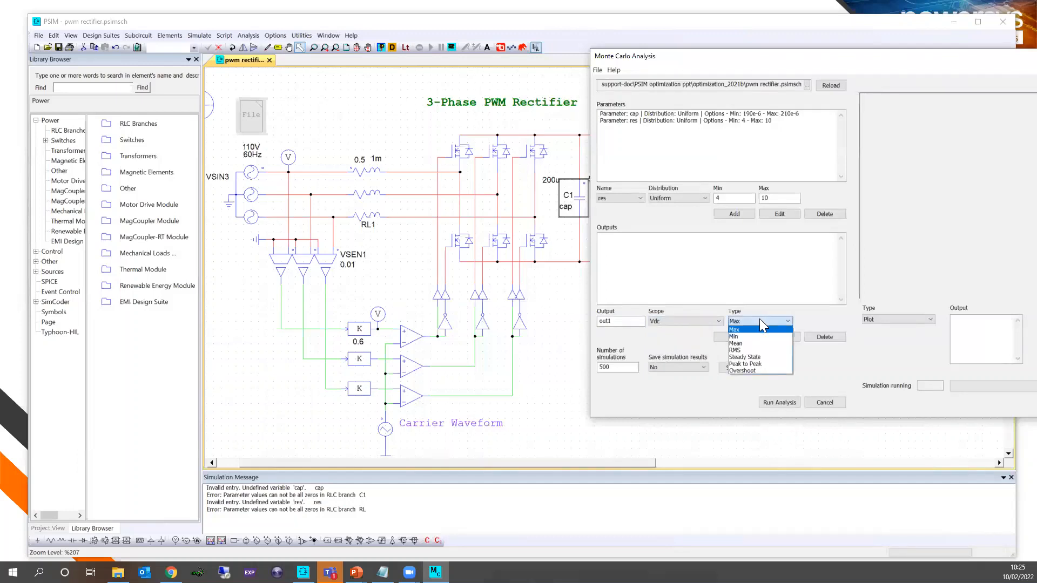
pyautogui.click(767, 358)
pyautogui.click(734, 336)
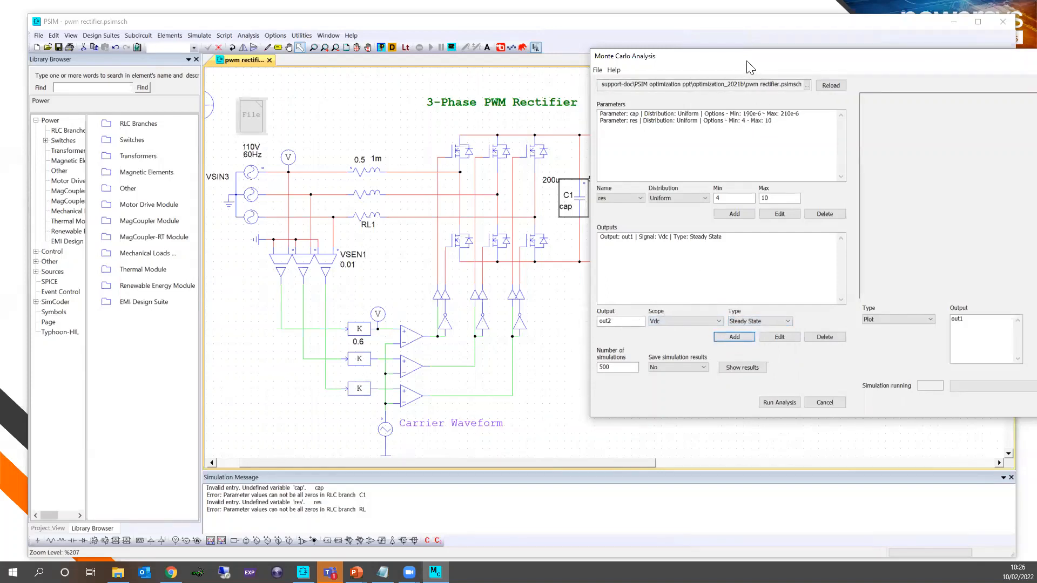
# Enable saving of the simulation results and run the Monte Carlo analysis with 500 simulations
pyautogui.moveTo(742, 61); pyautogui.dragTo(615, 41)
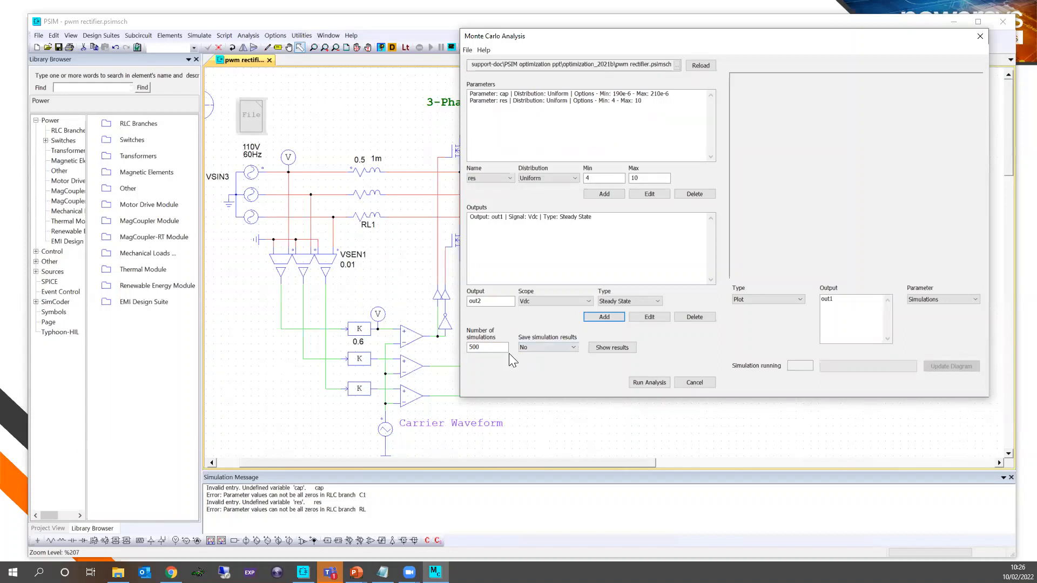
pyautogui.doubleClick(486, 348)
pyautogui.click(541, 349)
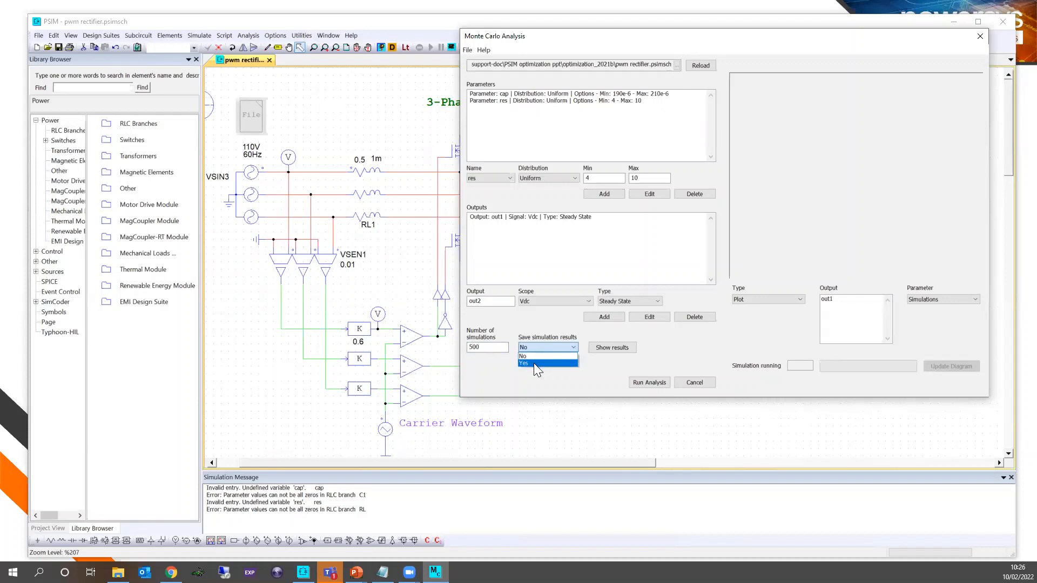
pyautogui.click(537, 363)
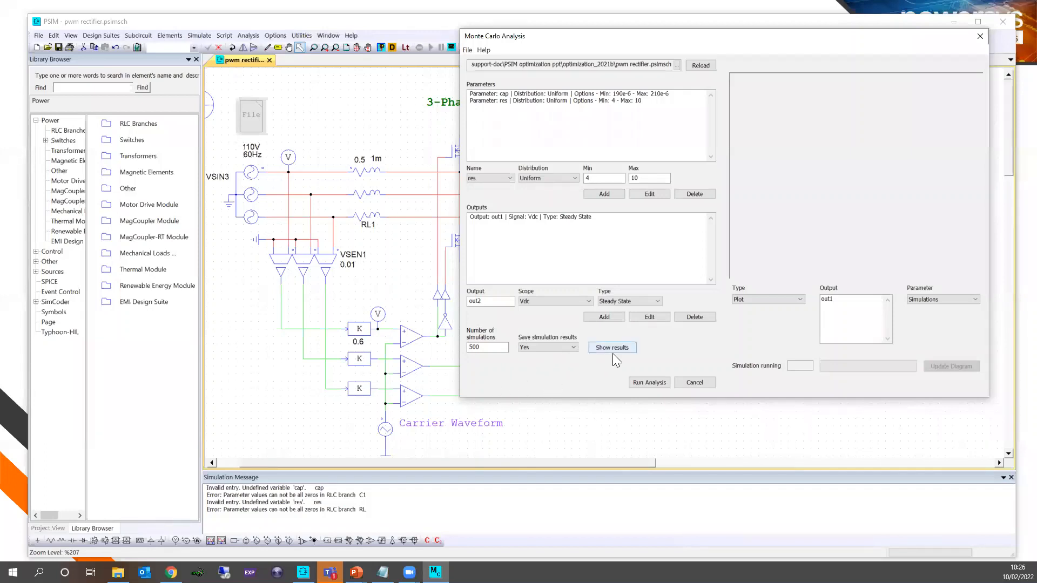
pyautogui.click(651, 382)
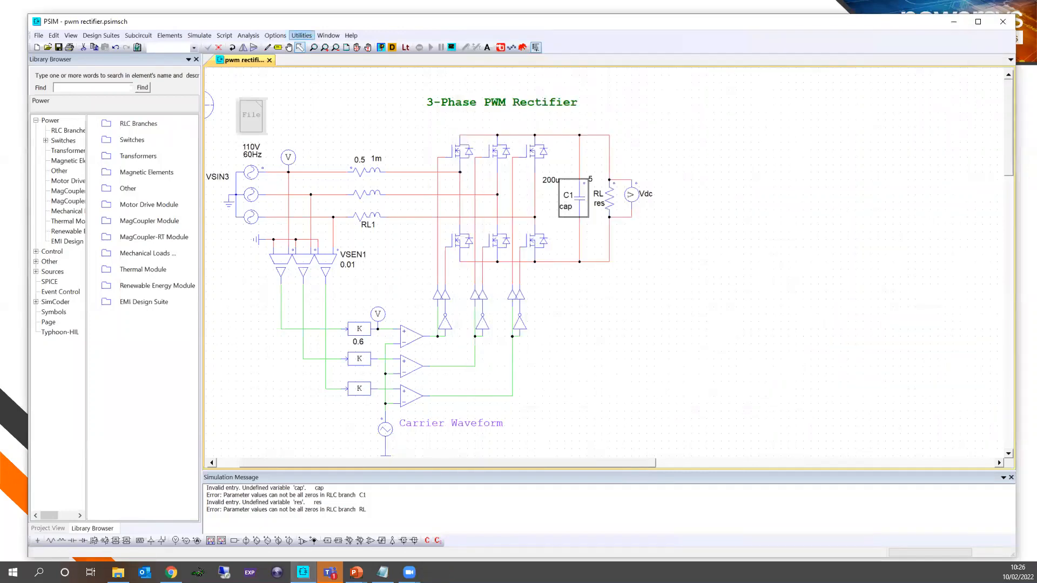
# Reopen Monte Carlo Analysis and add cap as a Uniform parameter ranging from 190e-6 to 210e-6
pyautogui.click(277, 35)
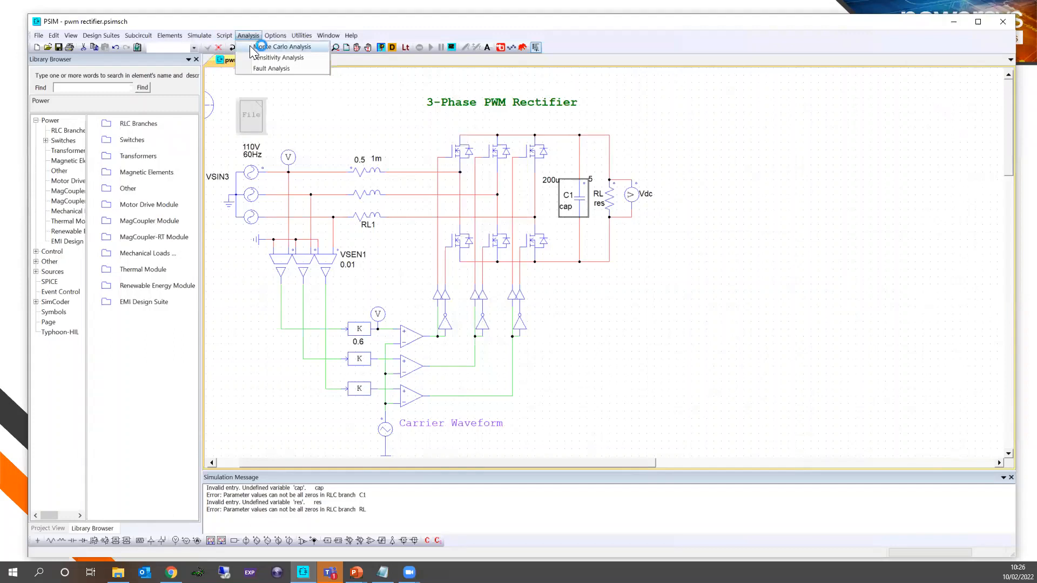
pyautogui.click(396, 138)
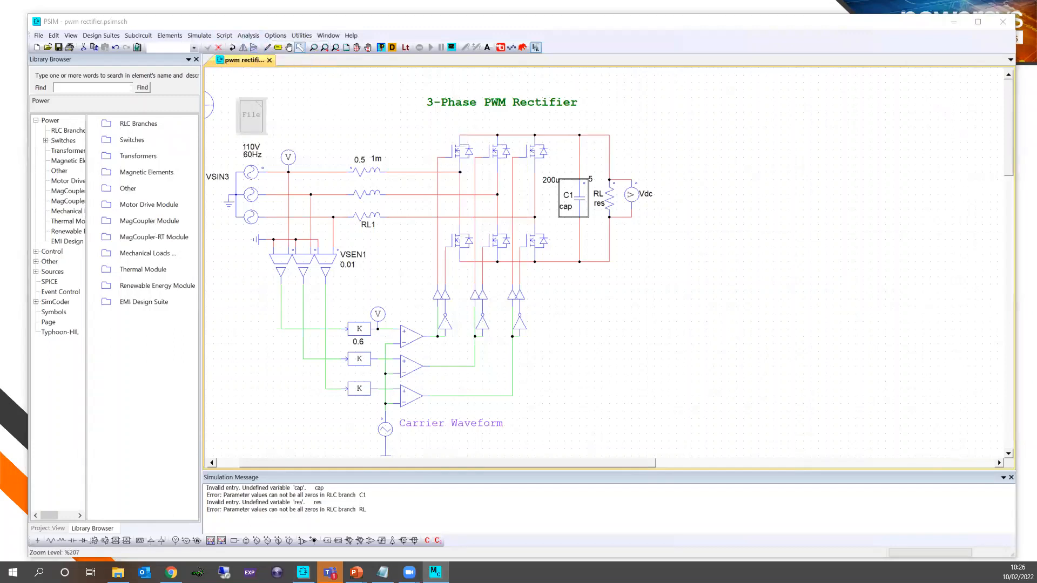
pyautogui.click(439, 210)
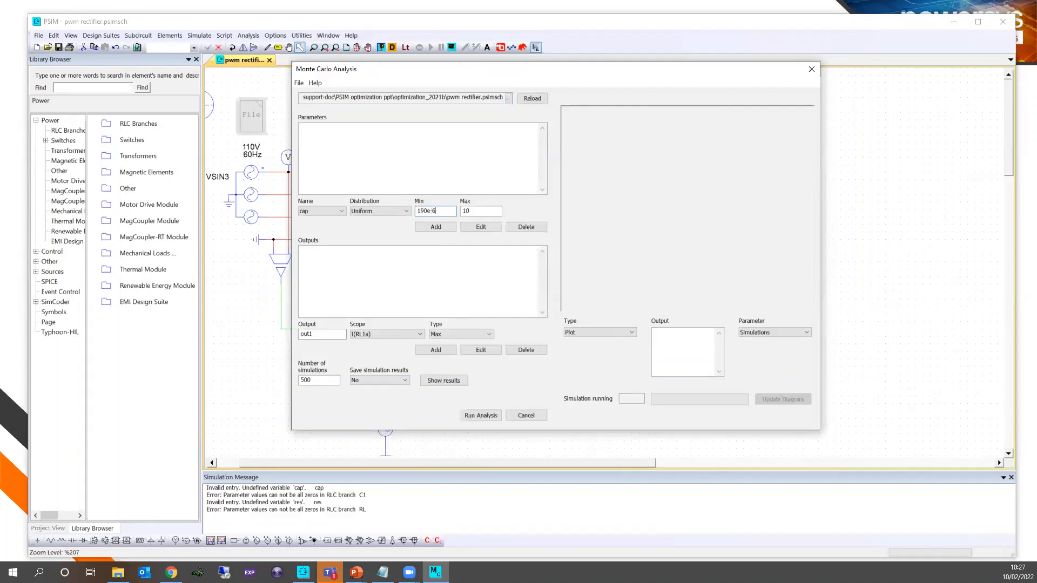
pyautogui.doubleClick(470, 211)
pyautogui.write('210e-6')
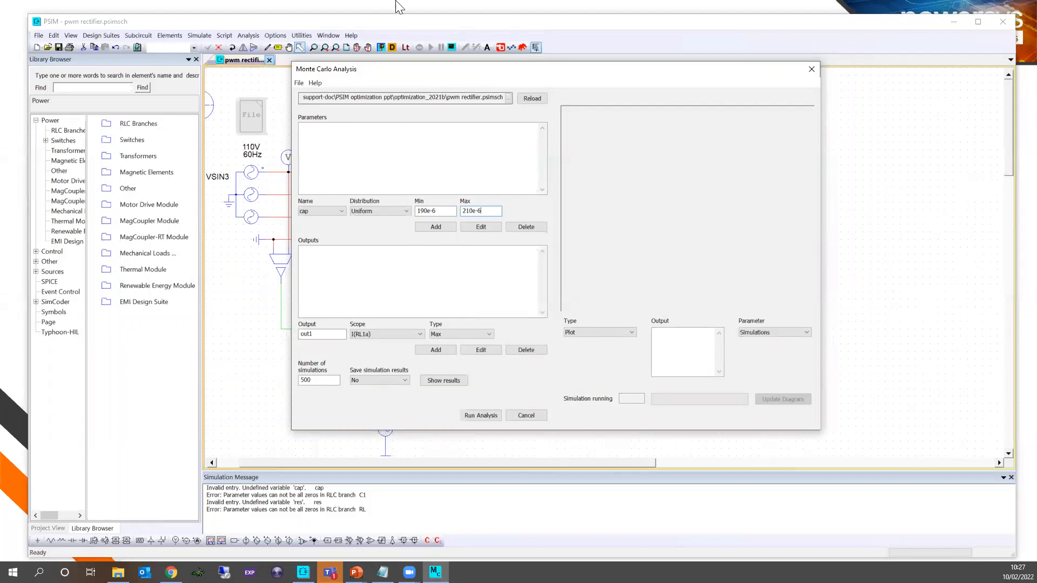
pyautogui.click(439, 227)
# Add the cap parameter to the list, and add res with a Uniform distribution from 4 to 10
pyautogui.click(340, 213)
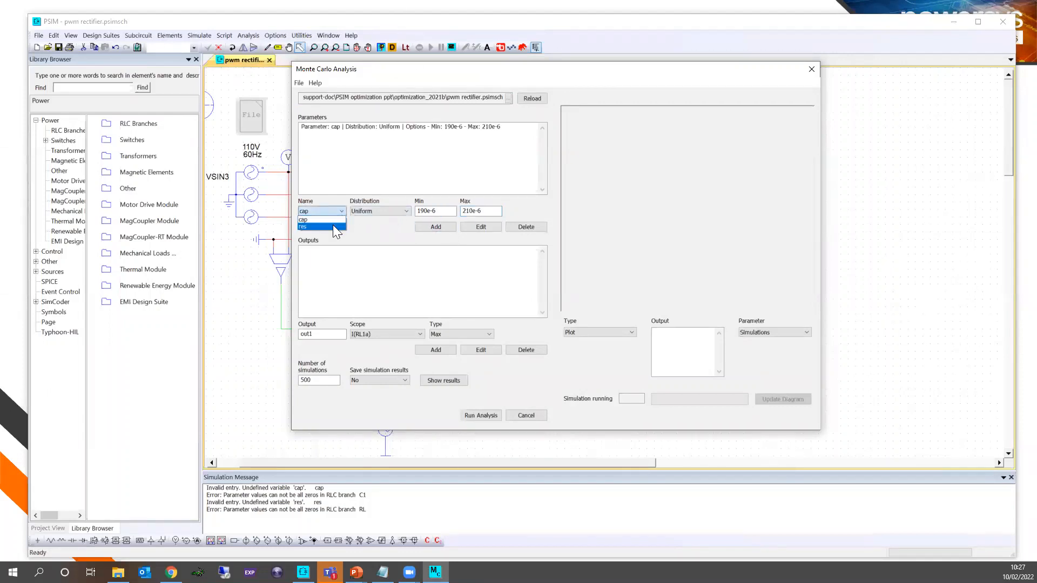
pyautogui.click(335, 226)
pyautogui.moveTo(436, 213); pyautogui.dragTo(354, 215)
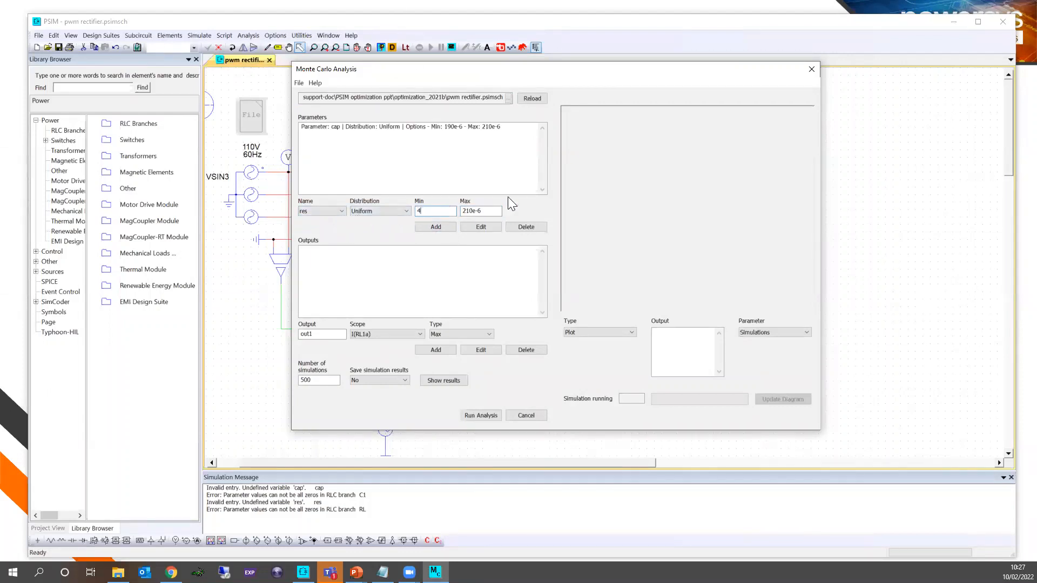
pyautogui.moveTo(494, 211); pyautogui.dragTo(327, 199)
pyautogui.write('10')
pyautogui.click(435, 227)
# Add output out1 with Vdc as its scope and Steady State as its type
pyautogui.click(378, 334)
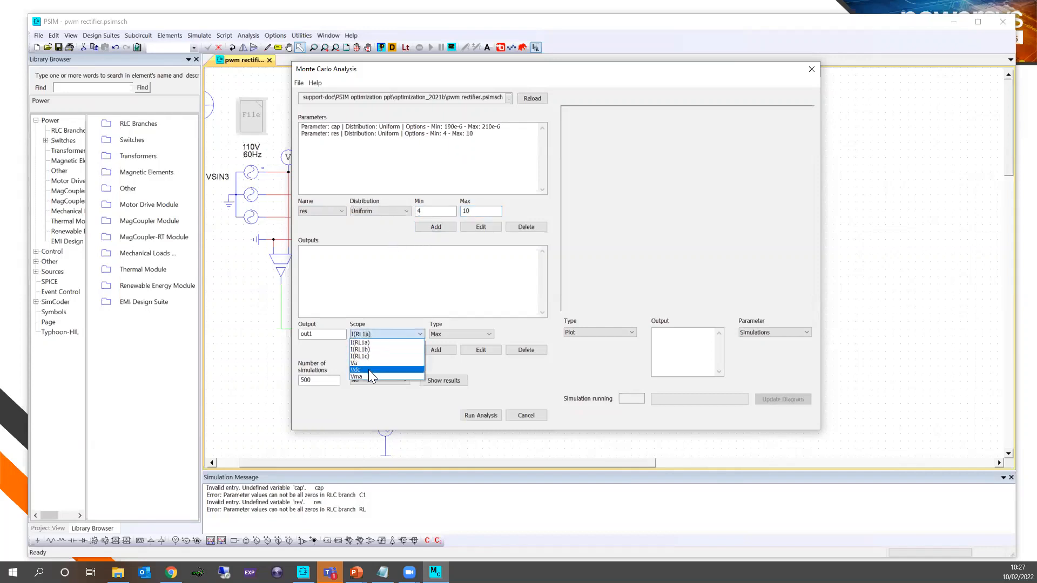
pyautogui.click(369, 370)
pyautogui.click(447, 334)
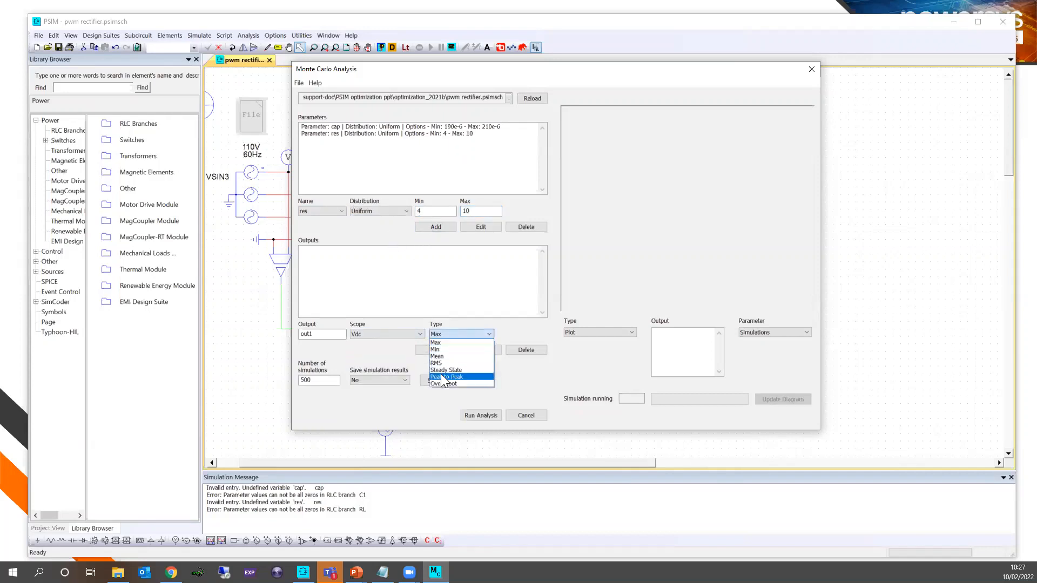
pyautogui.click(441, 371)
pyautogui.click(435, 350)
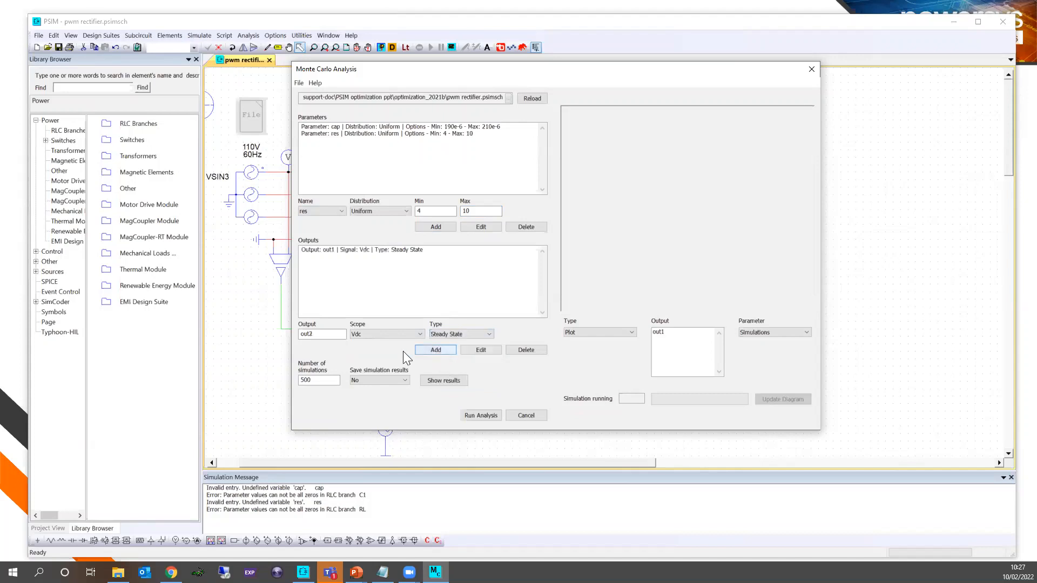
# Enable saving of the simulation results and run the Monte Carlo analysis
pyautogui.click(394, 380)
pyautogui.click(375, 395)
pyautogui.click(470, 412)
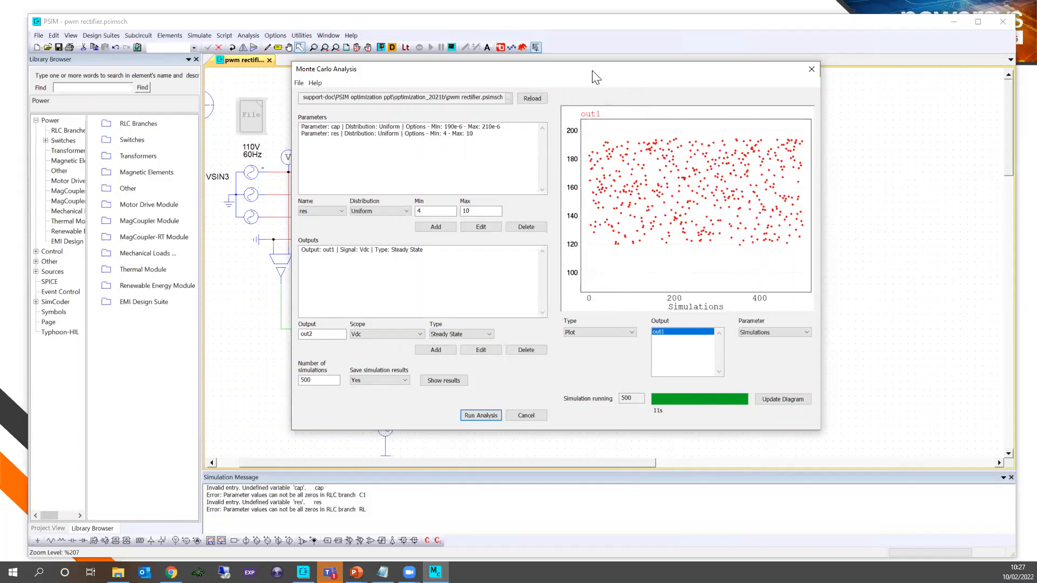
# Plot out1 against the cap parameter and against the res parameter to compare their influence
pyautogui.moveTo(594, 71); pyautogui.dragTo(559, 69)
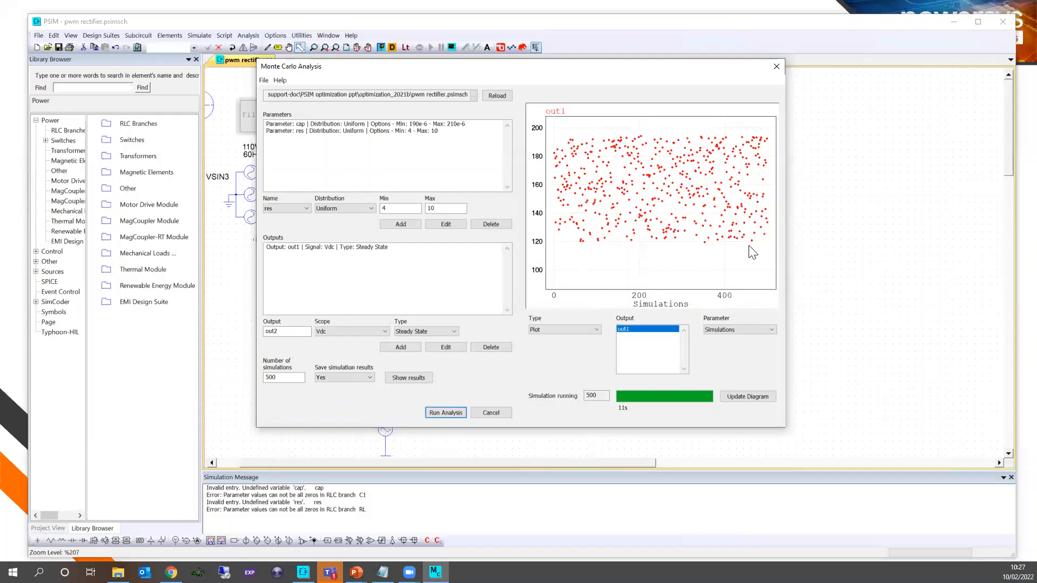
pyautogui.click(729, 331)
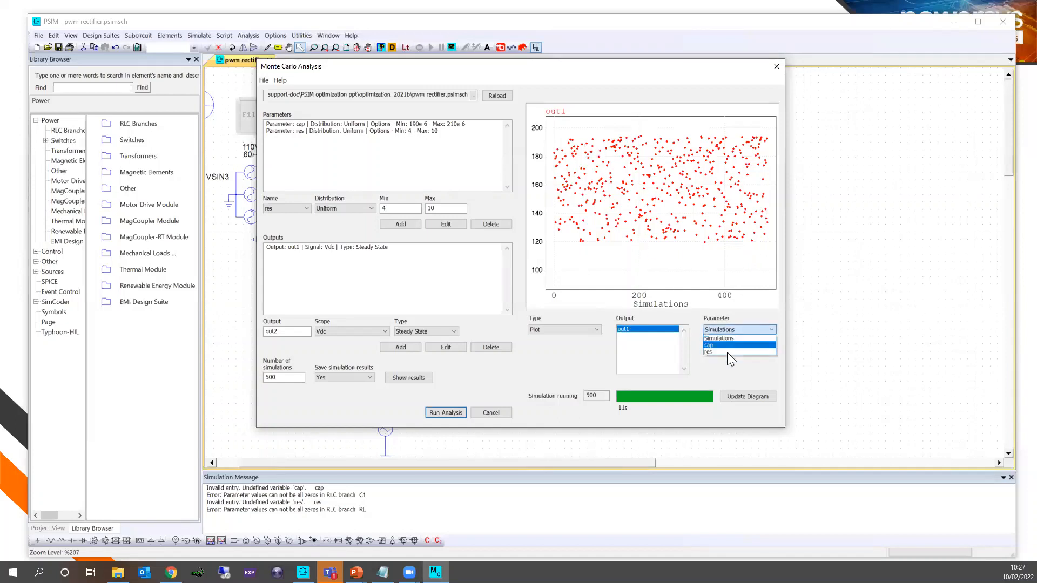
pyautogui.click(723, 346)
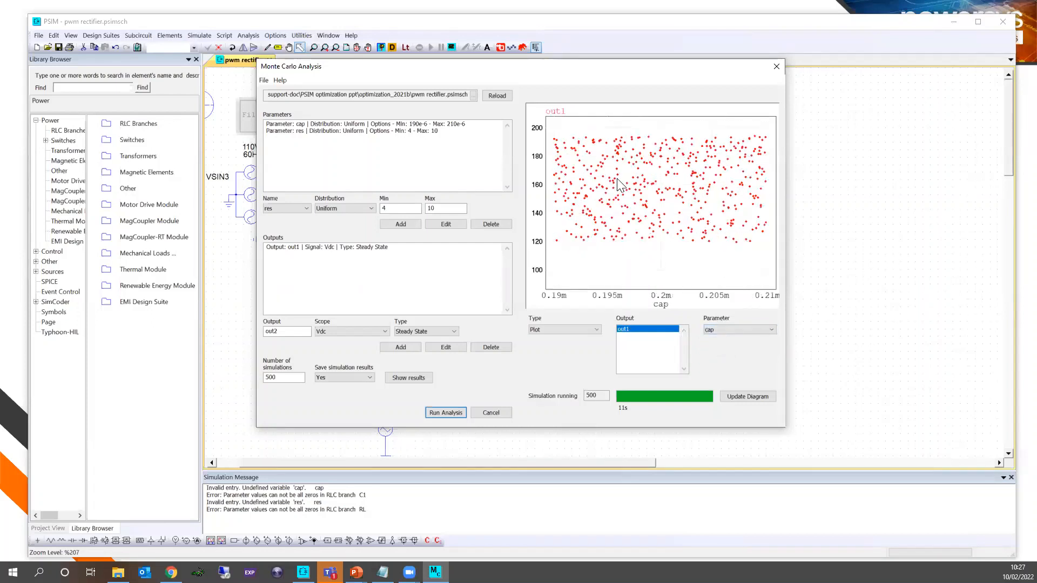
pyautogui.click(739, 331)
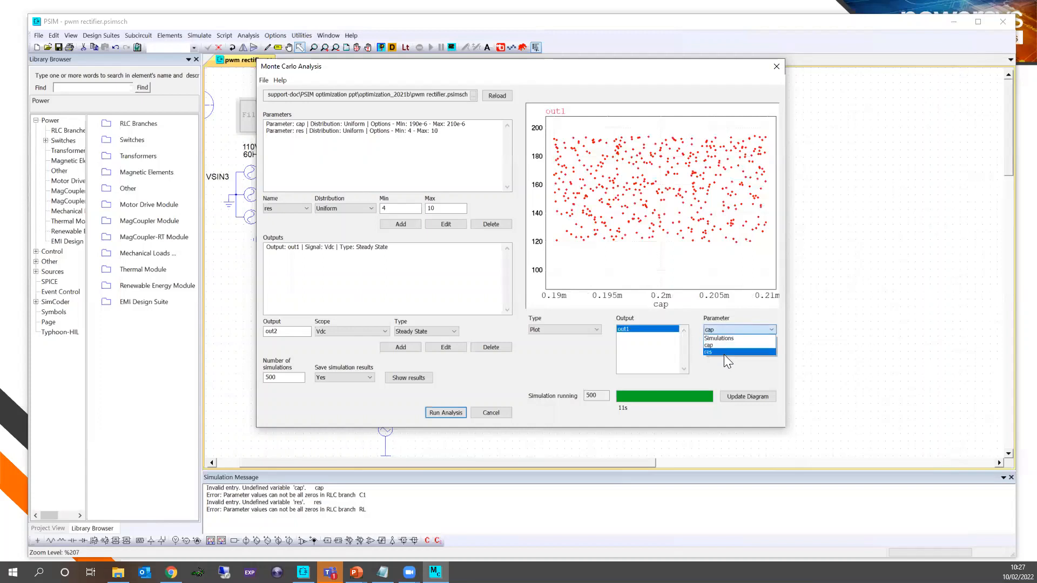
pyautogui.click(722, 352)
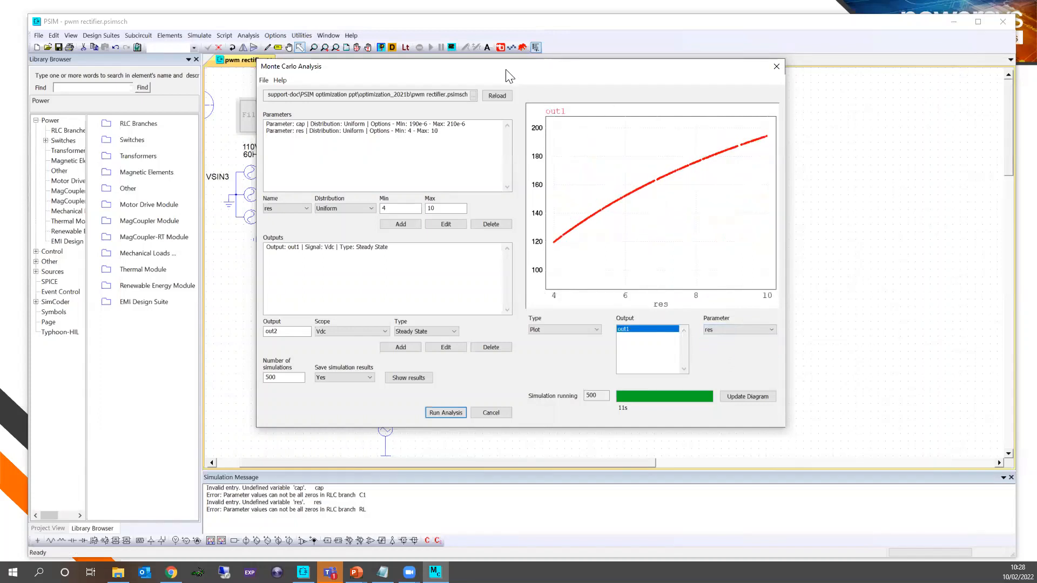
pyautogui.moveTo(637, 66); pyautogui.dragTo(355, 81)
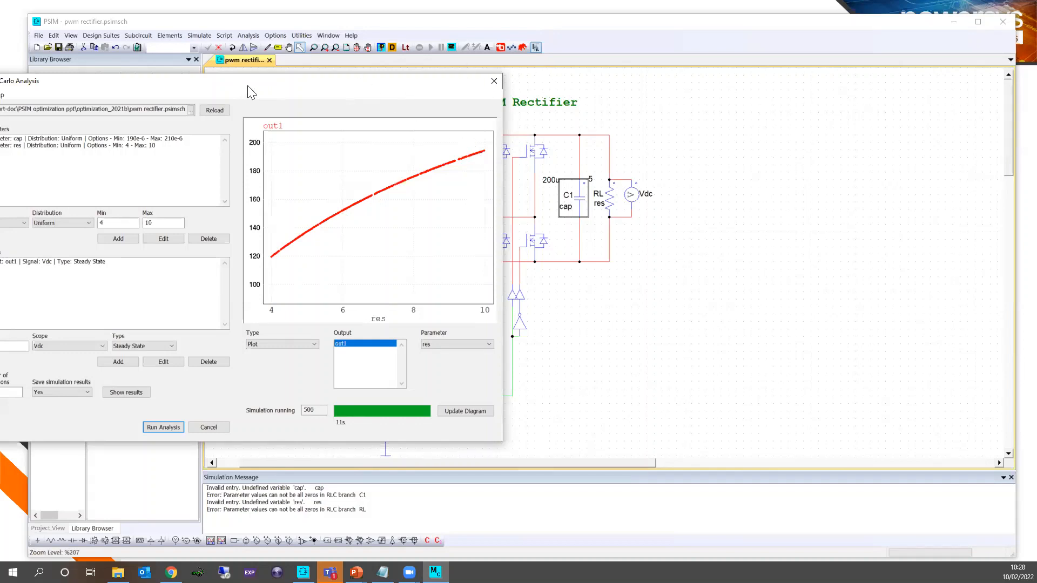
pyautogui.moveTo(247, 85); pyautogui.dragTo(566, 68)
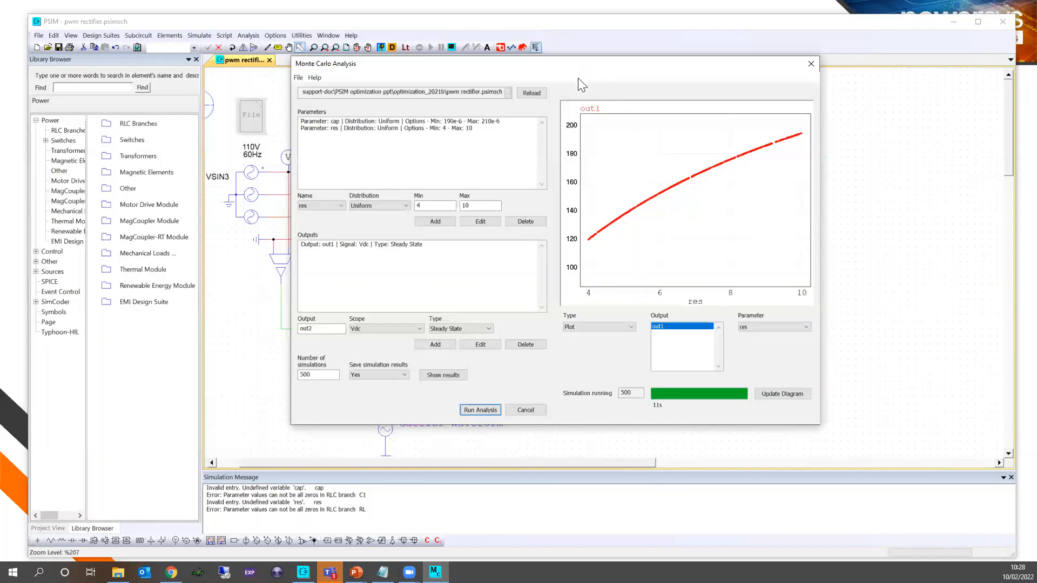
pyautogui.moveTo(577, 66); pyautogui.dragTo(896, 75)
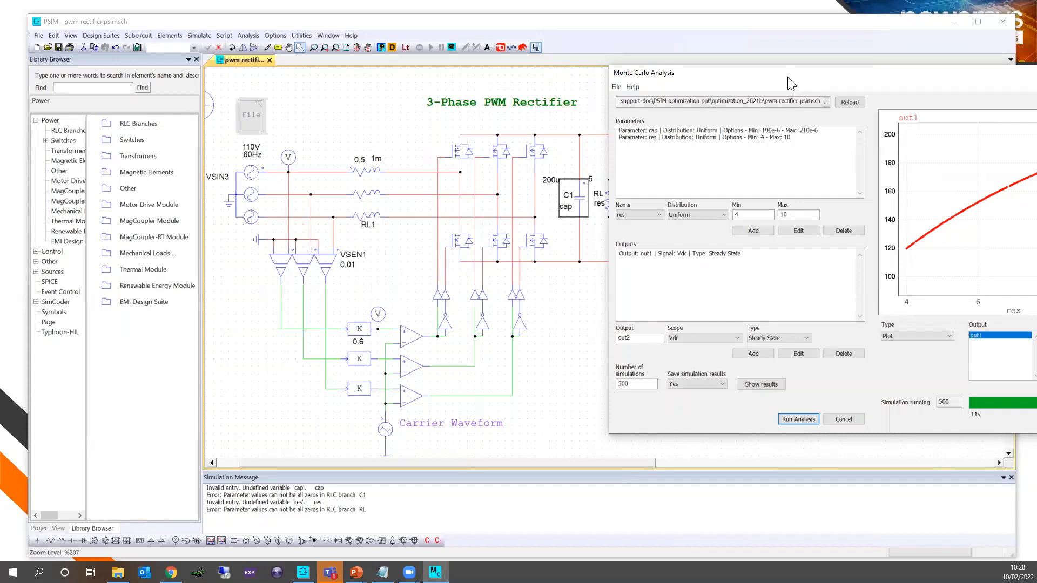
pyautogui.moveTo(790, 82); pyautogui.dragTo(562, 49)
# Show the out1 results as a Histogram and move the standard deviation label so it is fully readable
pyautogui.click(714, 304)
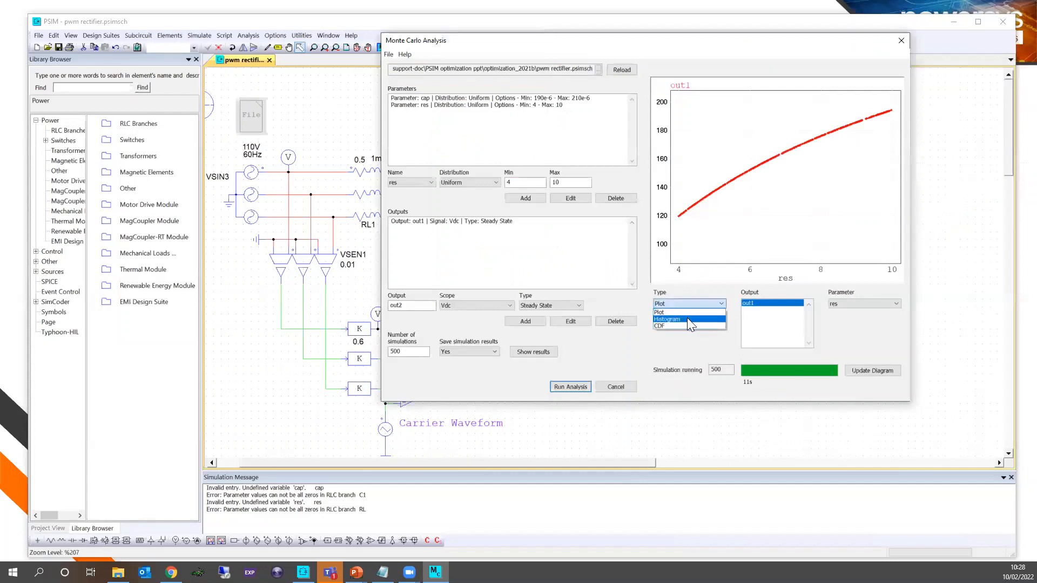
pyautogui.click(688, 320)
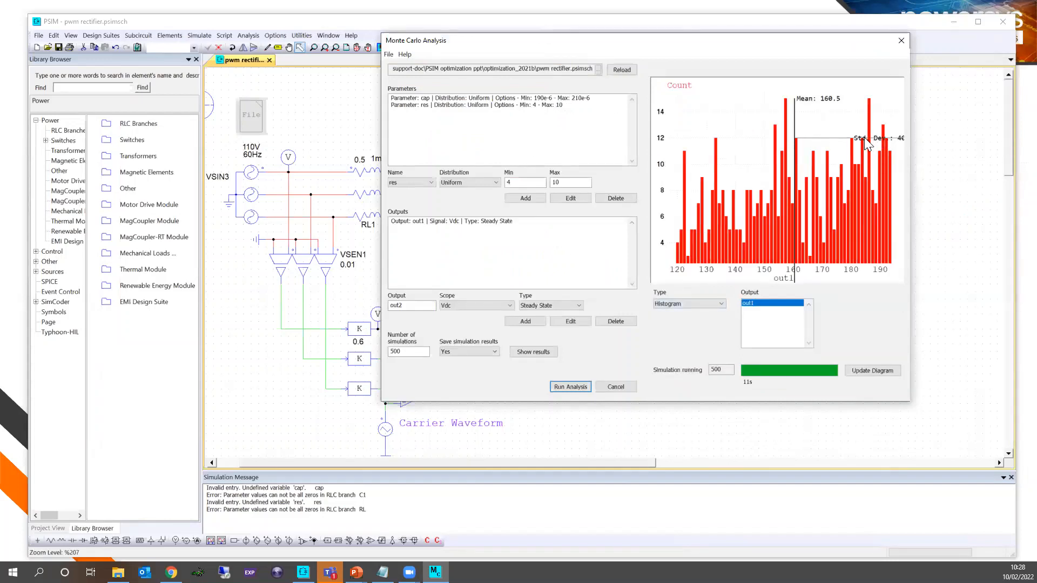
pyautogui.moveTo(864, 144); pyautogui.dragTo(848, 131)
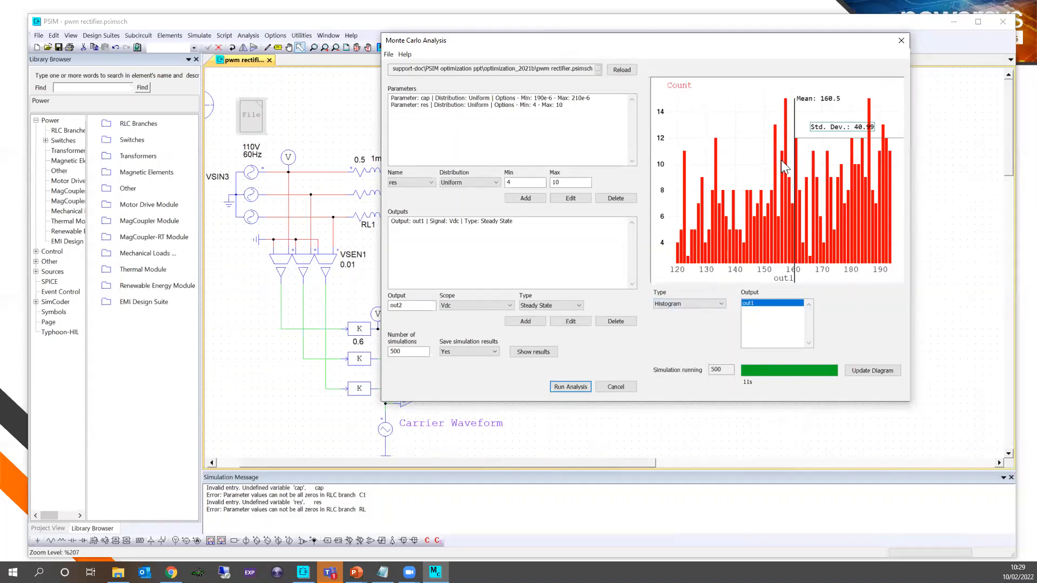
# View the out1 results as a CDF and return the diagram type to Plot
pyautogui.click(678, 304)
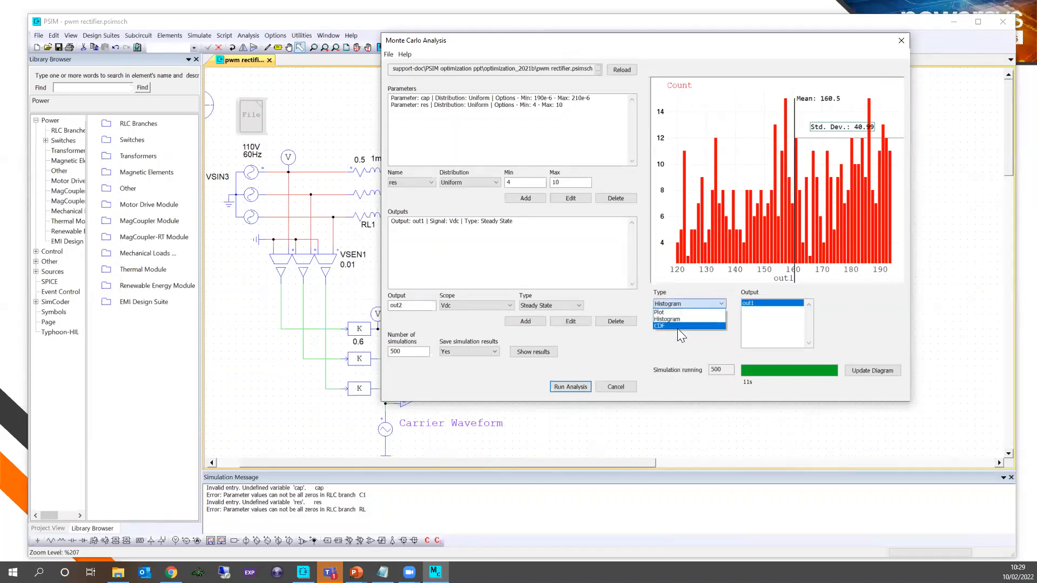
pyautogui.click(677, 326)
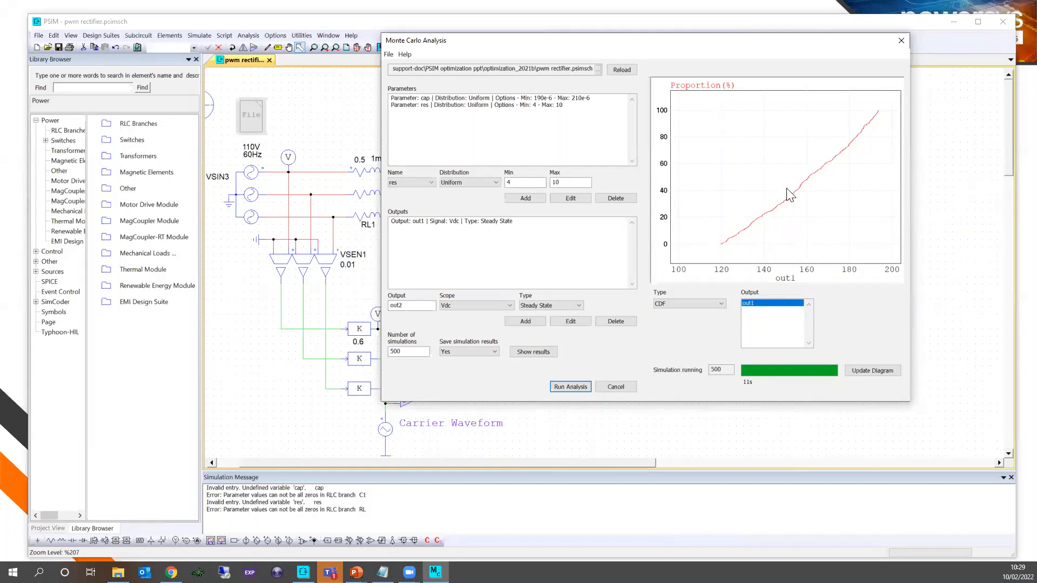
pyautogui.click(696, 307)
pyautogui.click(683, 321)
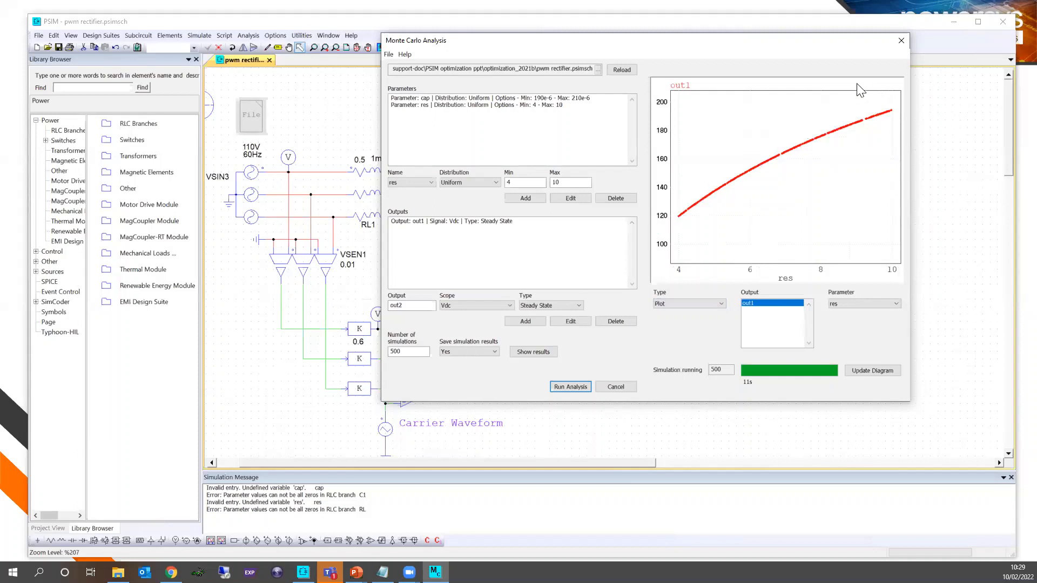
# Close Monte Carlo Analysis without saving its settings for the schematic
pyautogui.click(899, 42)
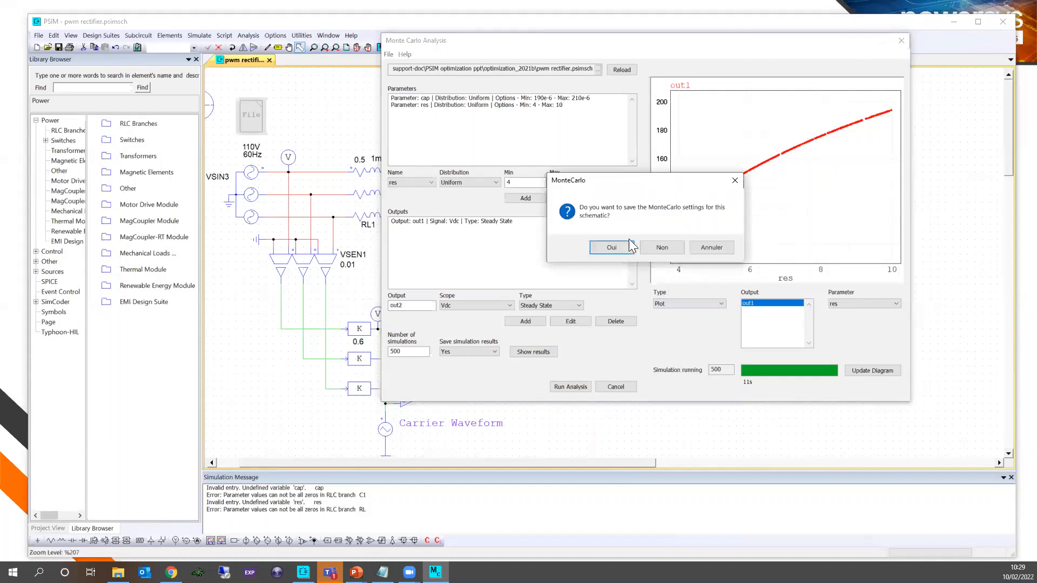
pyautogui.click(661, 247)
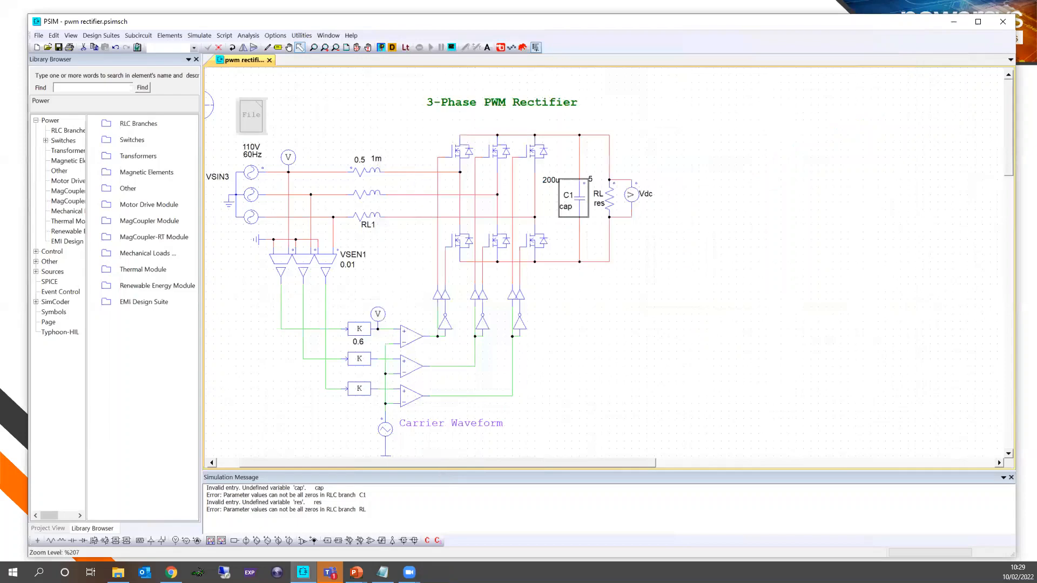
# Switch to the PowerPoint slideshow and advance to the Sensitivity Analysis slide
pyautogui.moveTo(356, 572)
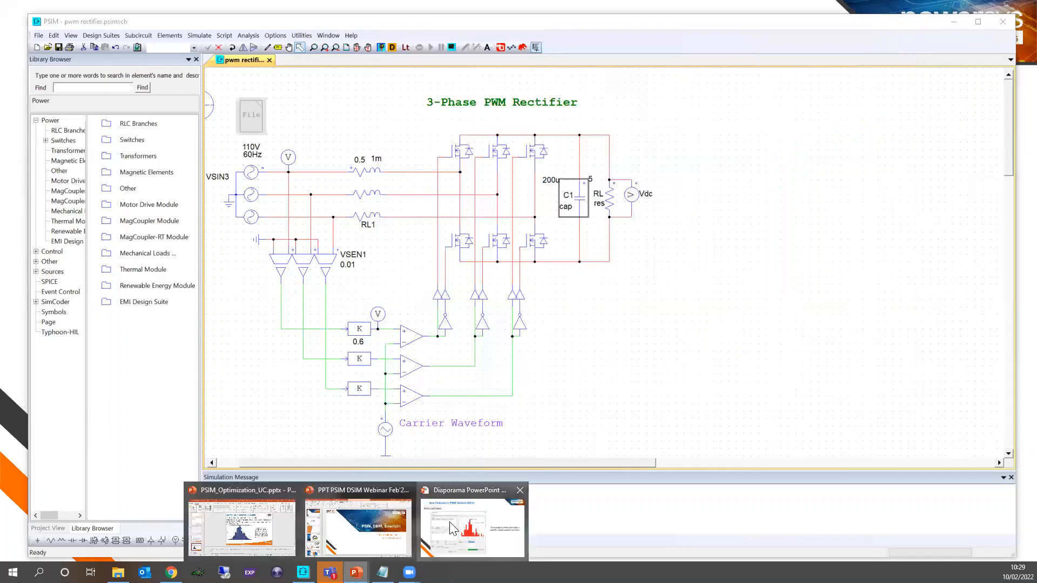
pyautogui.click(448, 527)
pyautogui.click(682, 275)
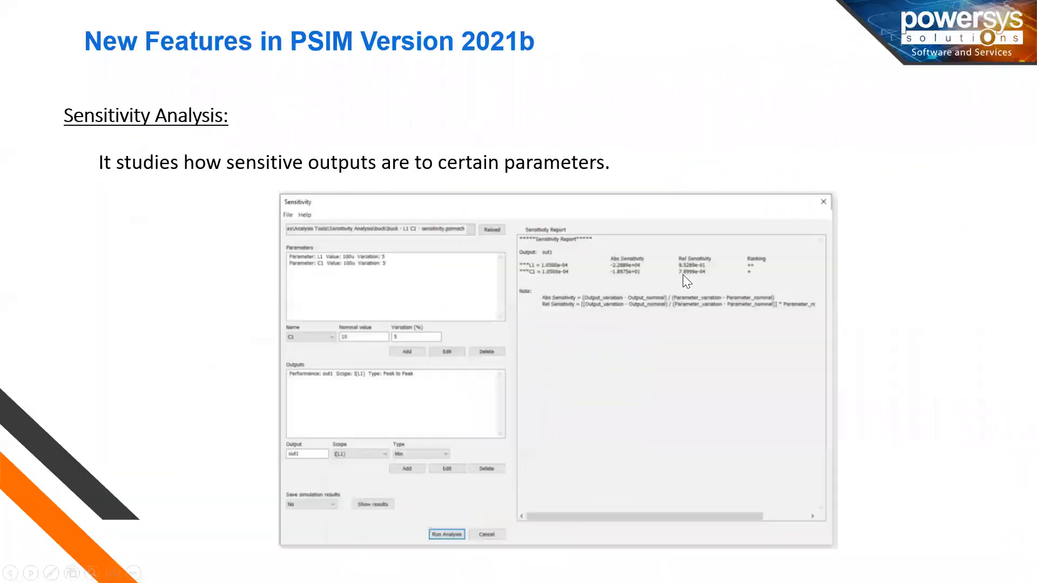
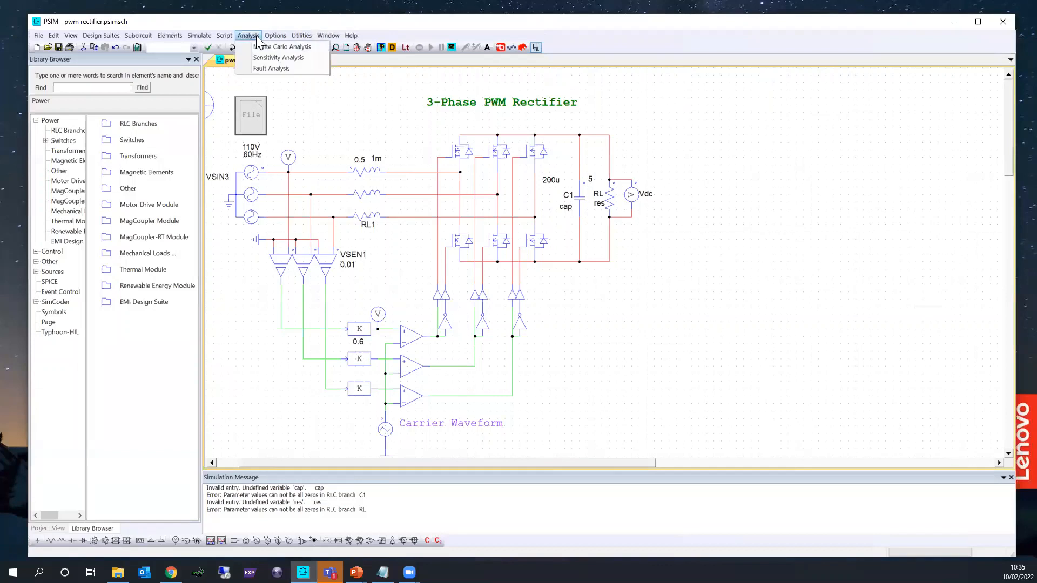
# Enable the deactivated parameter file block in the 3-Phase PWM Rectifier schematic
pyautogui.click(248, 118)
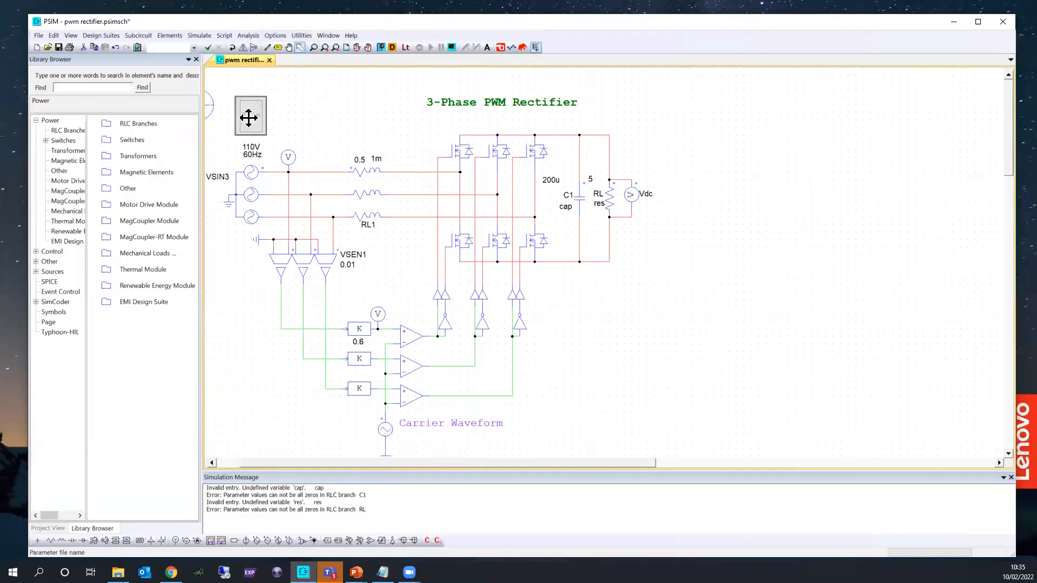
pyautogui.click(209, 48)
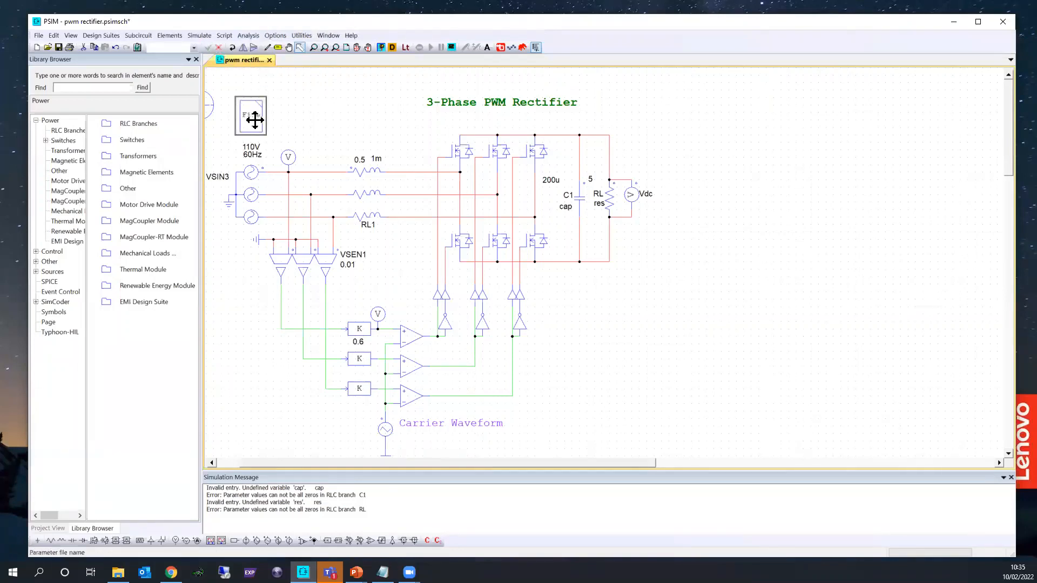
# Inspect capacitor C1's capacitance setting and the cap and res definitions in the parameter file
pyautogui.doubleClick(576, 199)
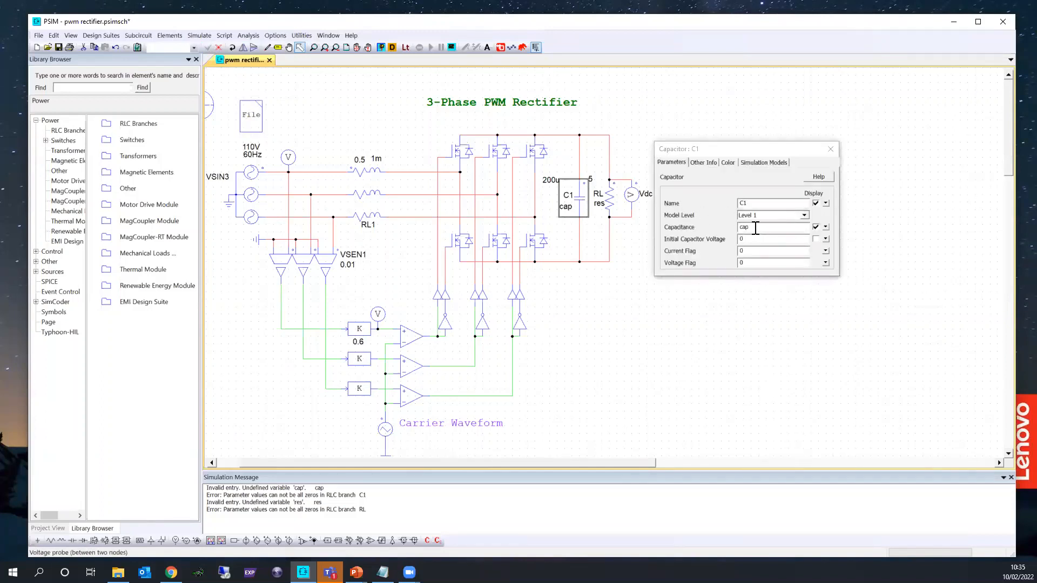
pyautogui.click(831, 149)
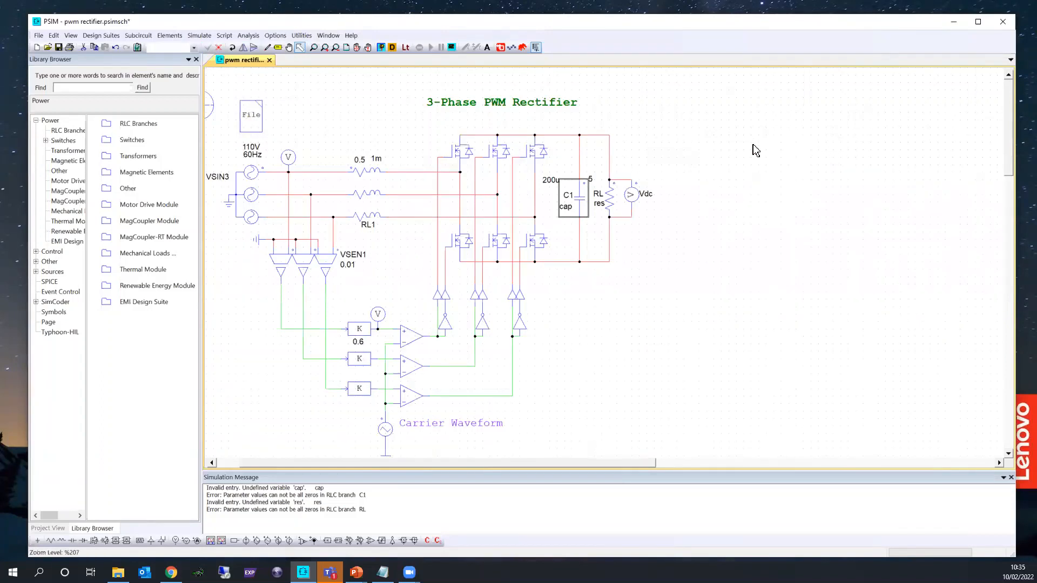
pyautogui.doubleClick(251, 115)
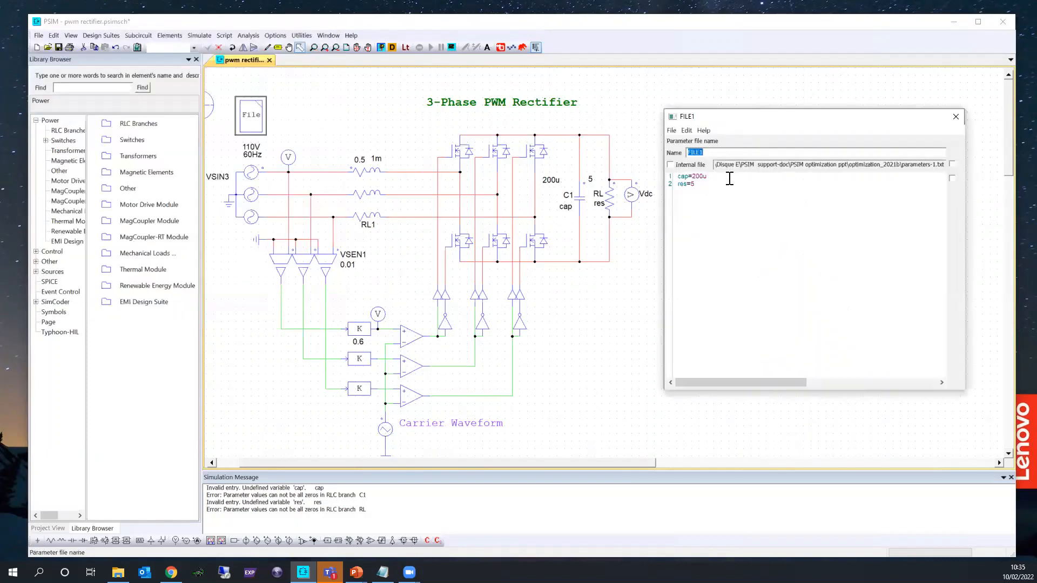
pyautogui.moveTo(707, 176); pyautogui.dragTo(692, 176)
pyautogui.click(695, 186)
pyautogui.click(955, 117)
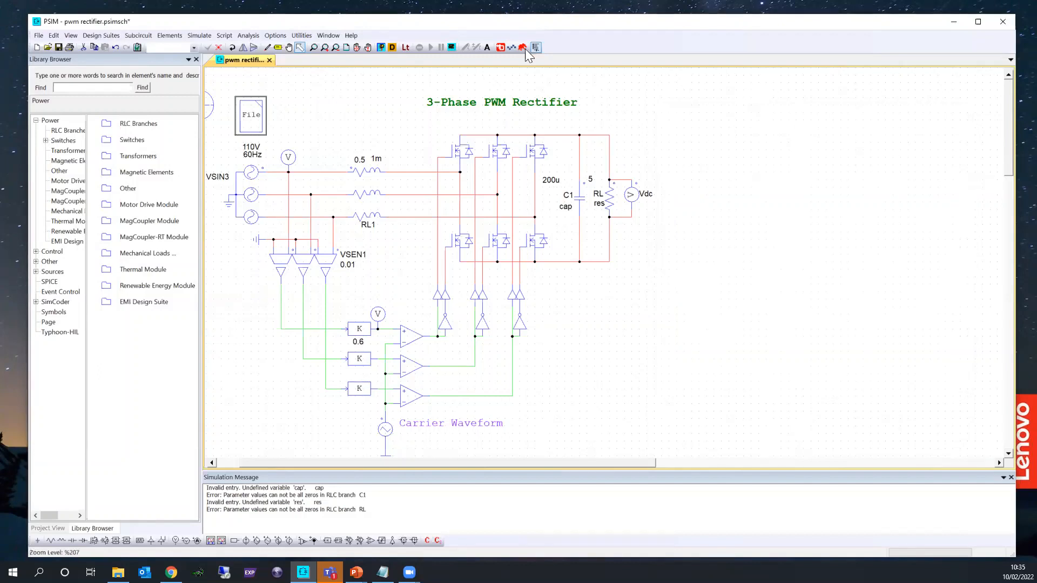
# Simulate the rectifier circuit, view the Vdc waveform in Simview, and minimize the waveform window
pyautogui.click(382, 48)
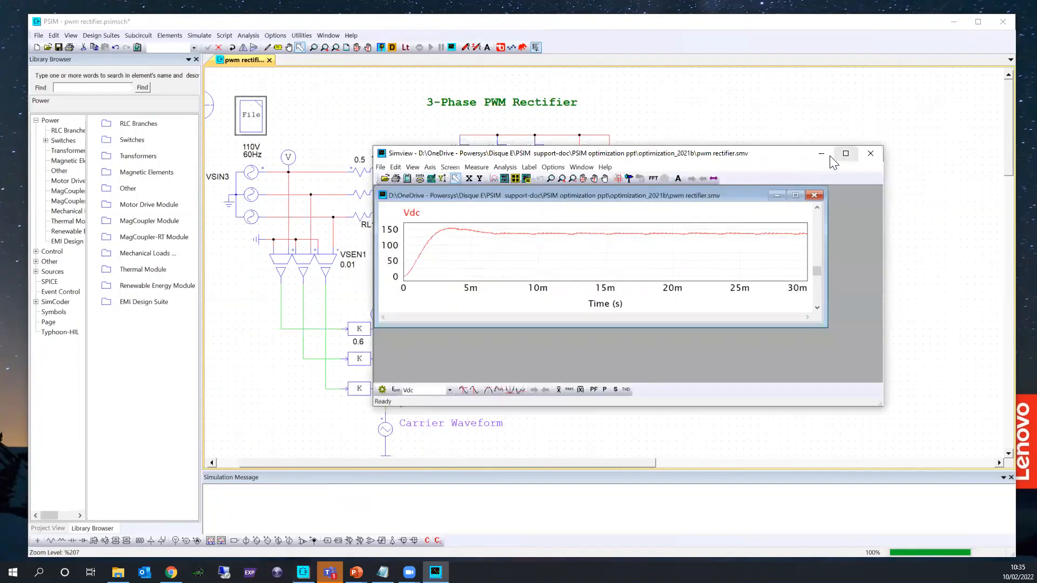
pyautogui.click(822, 154)
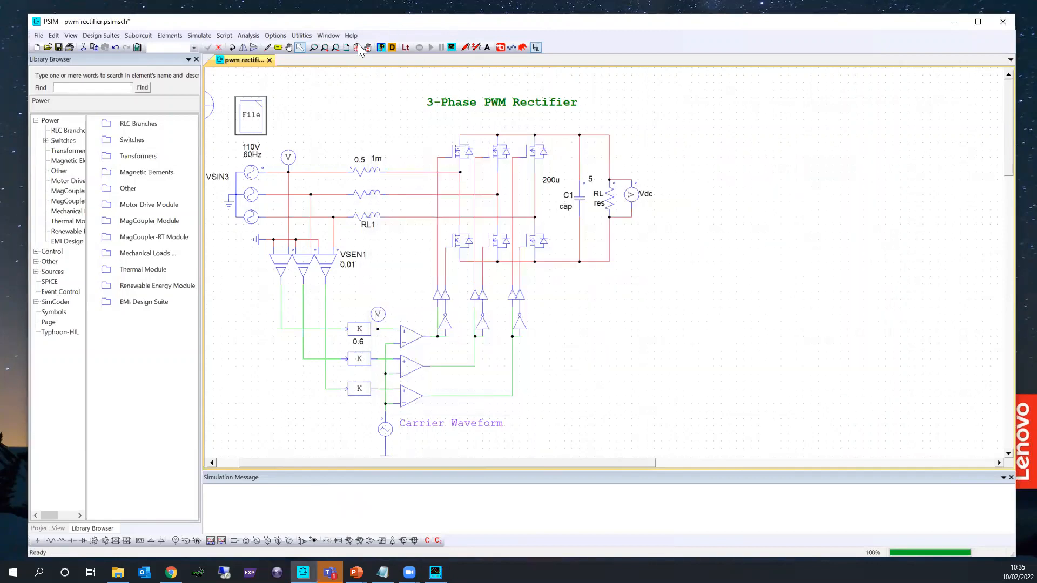
# Open Fault Analysis for the pwm rectifier schematic
pyautogui.click(248, 36)
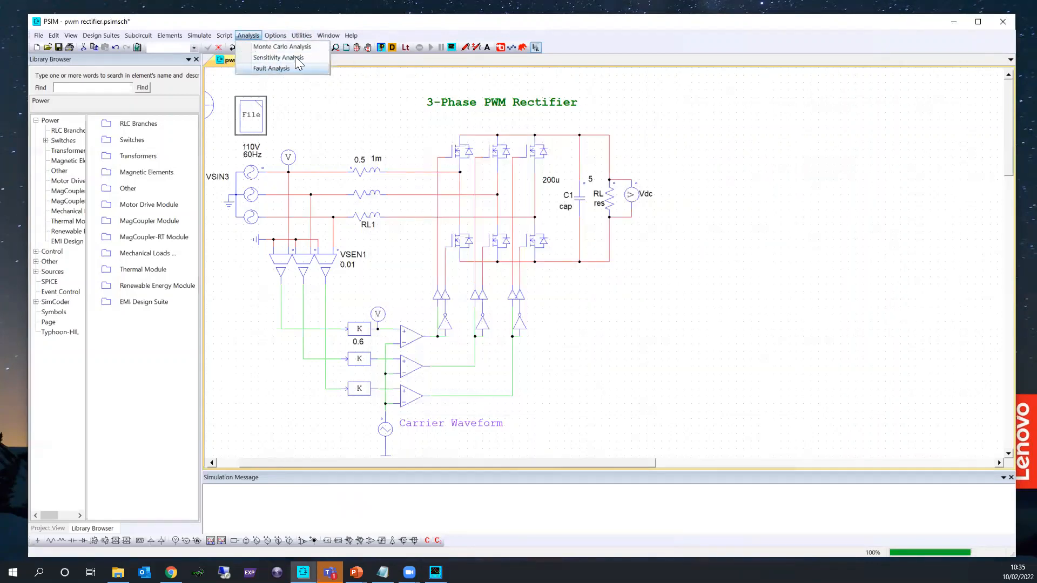
pyautogui.press('Right')
pyautogui.press('Right')
pyautogui.moveTo(246, 34)
pyautogui.click(260, 70)
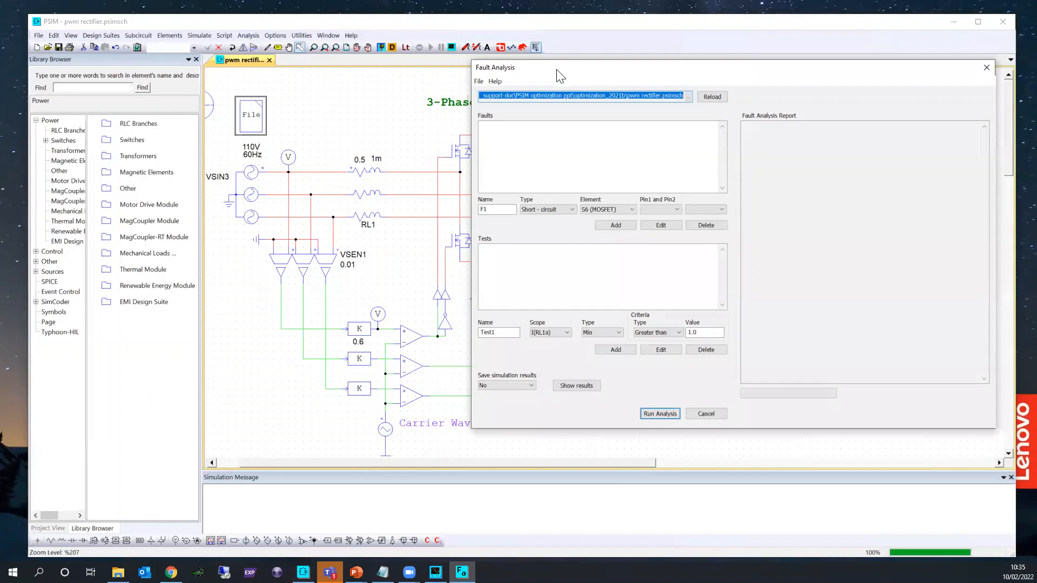
# Define fault F1 as a short-circuit on element RL1 (RL3) in the Fault Analysis window
pyautogui.moveTo(552, 68); pyautogui.dragTo(554, 60)
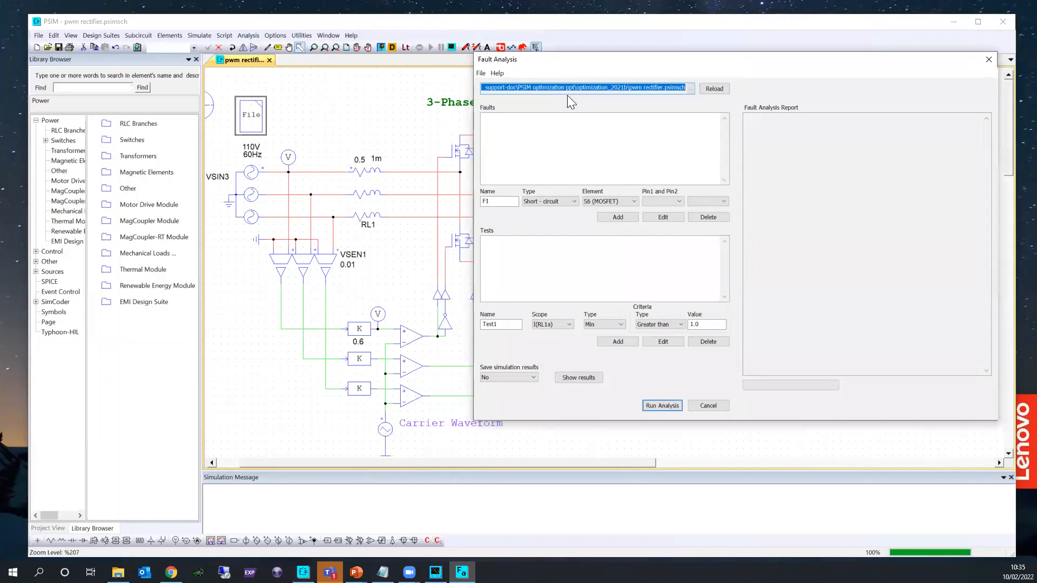
pyautogui.click(355, 178)
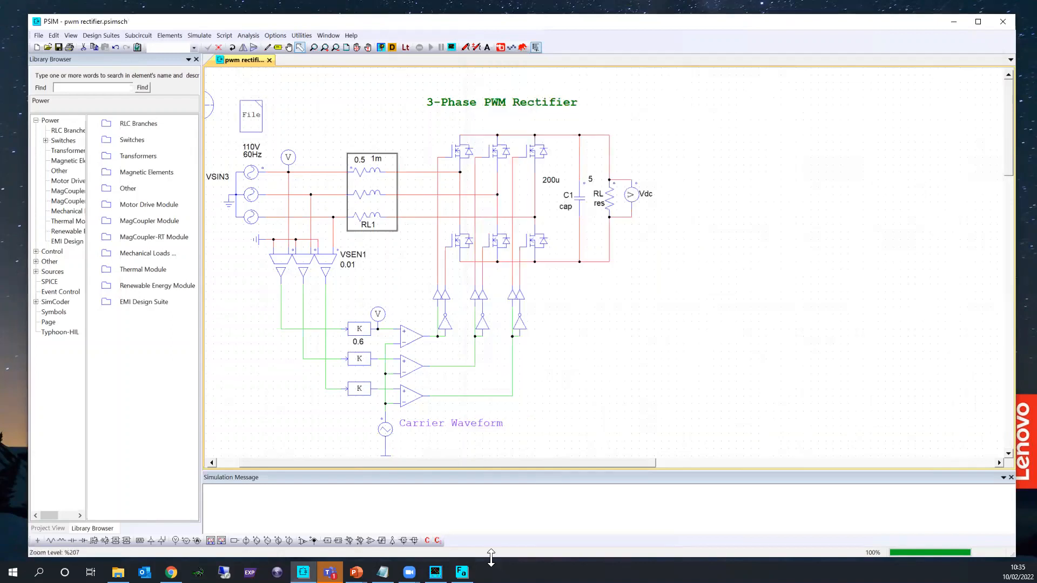
pyautogui.click(461, 572)
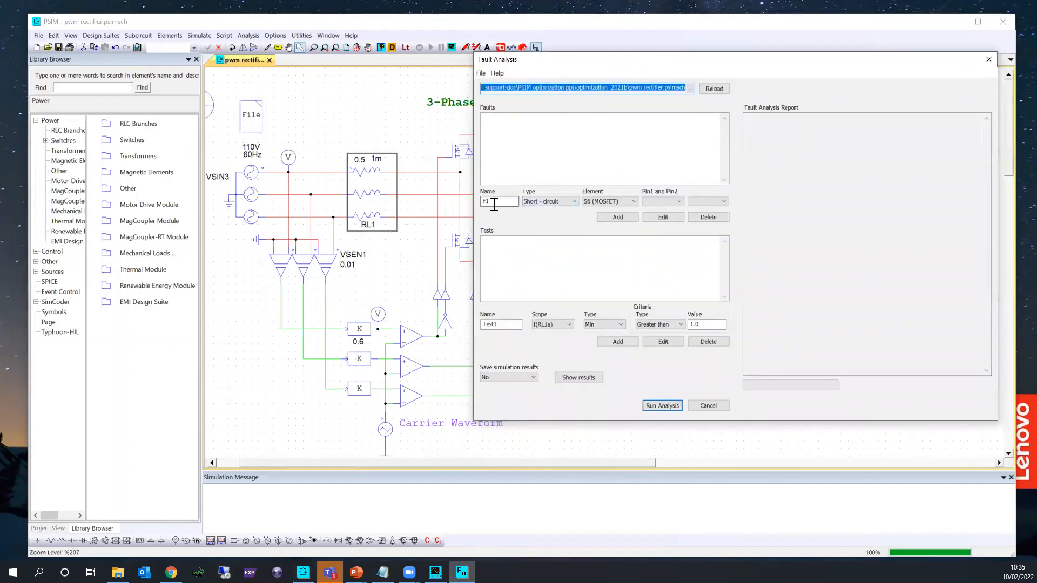
pyautogui.doubleClick(489, 201)
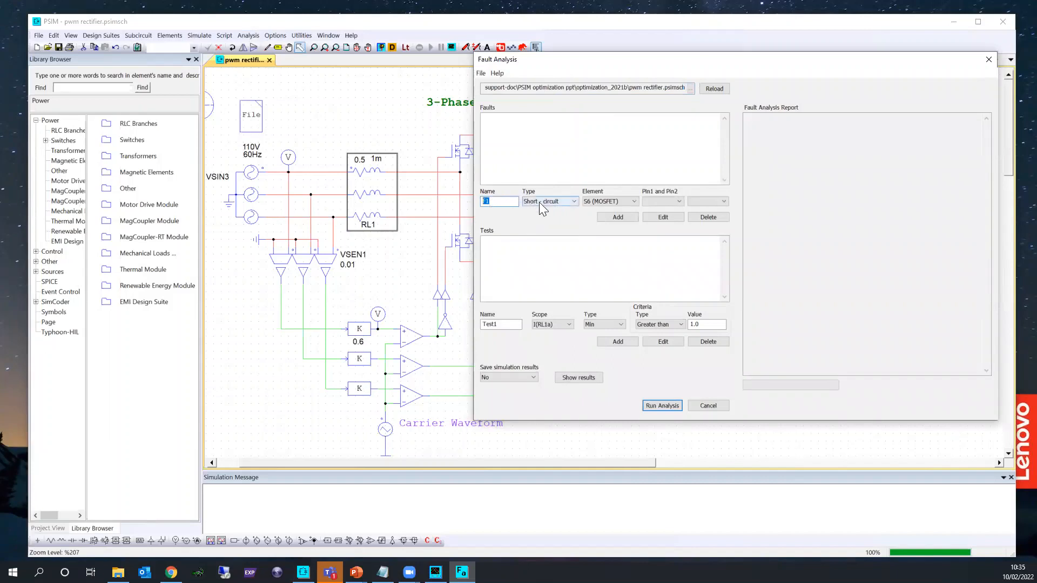
pyautogui.click(541, 203)
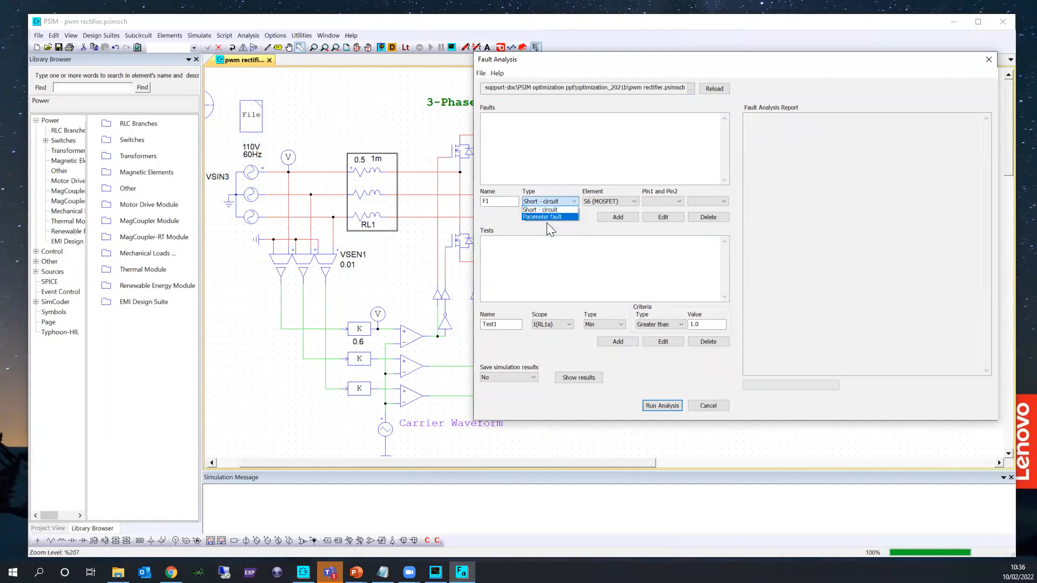
pyautogui.click(556, 209)
pyautogui.click(610, 200)
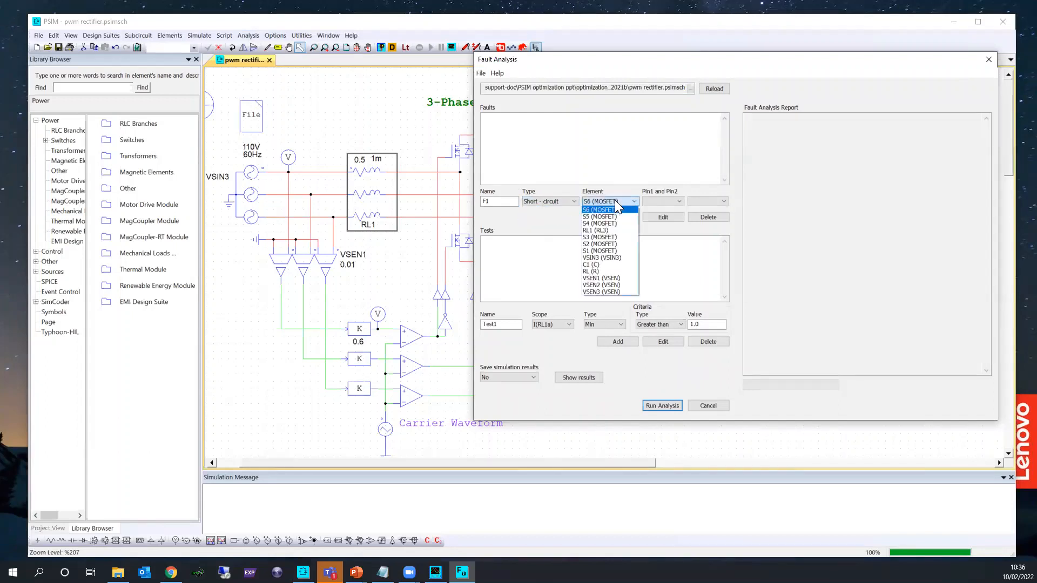
pyautogui.click(607, 230)
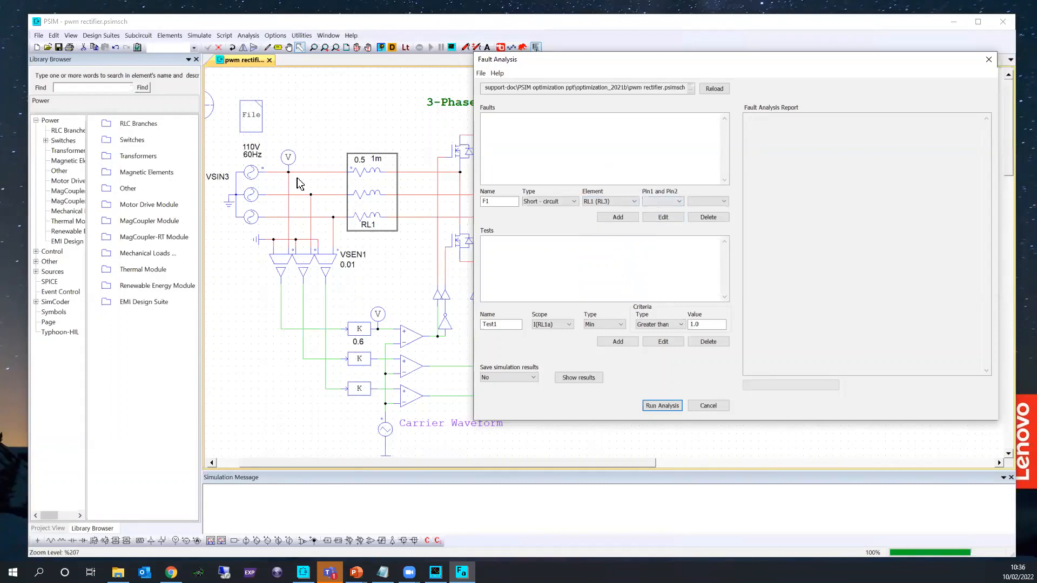
pyautogui.click(354, 173)
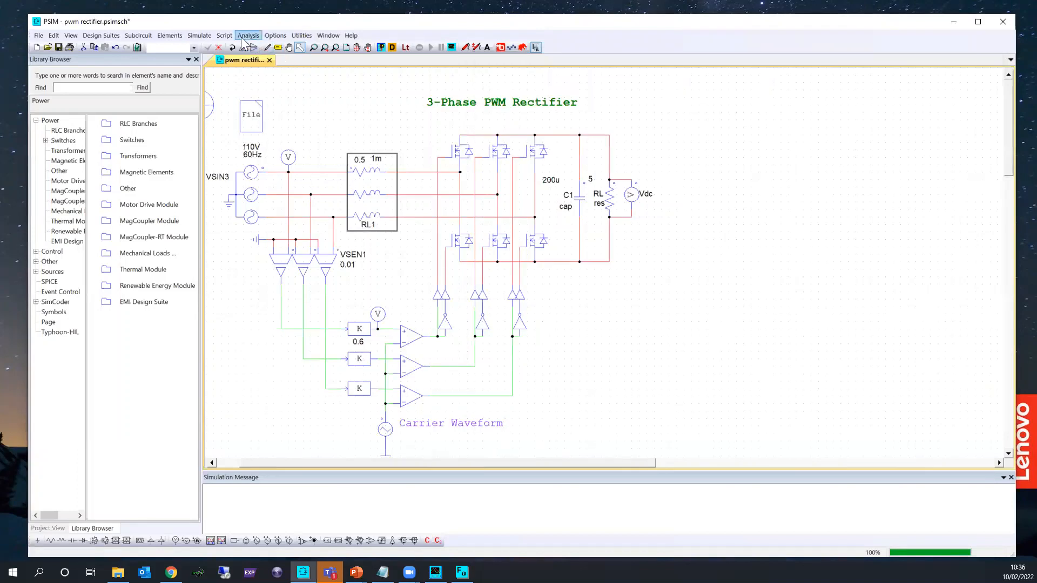
pyautogui.click(276, 35)
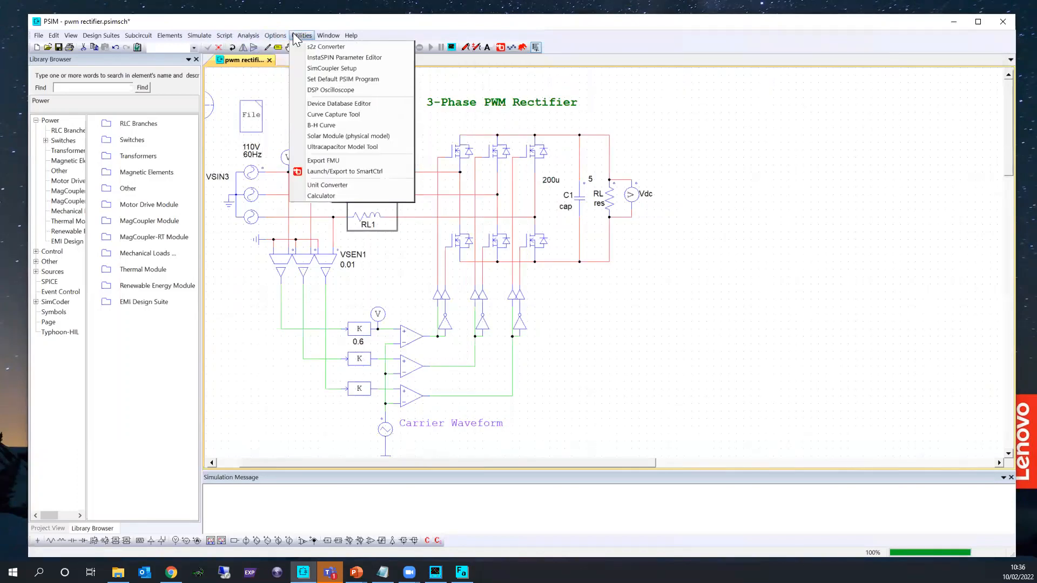
pyautogui.click(237, 38)
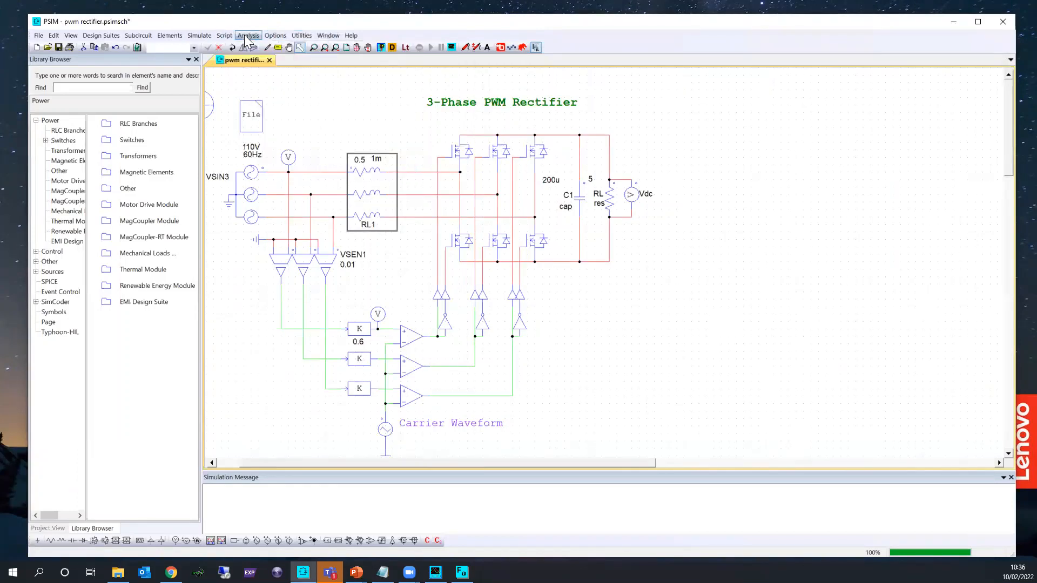
pyautogui.click(237, 37)
pyautogui.moveTo(278, 39)
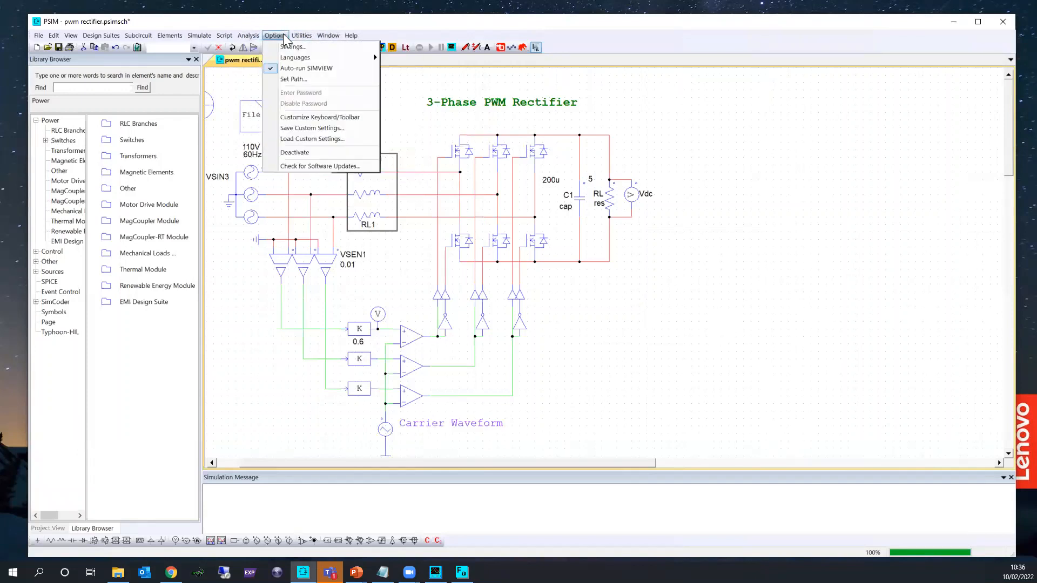
pyautogui.click(328, 36)
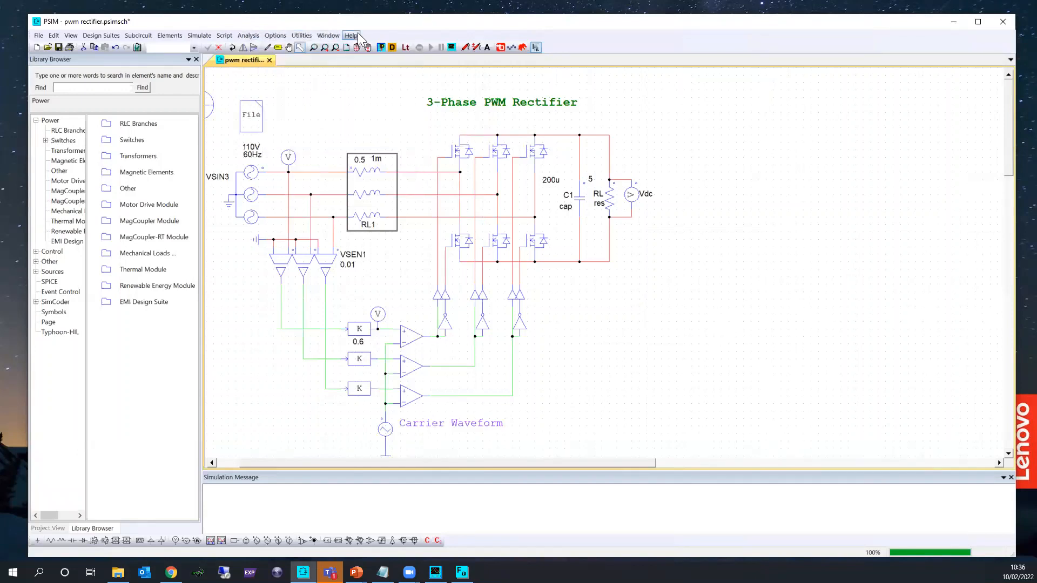
pyautogui.click(351, 35)
pyautogui.click(351, 35)
# Generate the rectifier's XML netlist file and examine the coordinates of RL1's node with index 0
pyautogui.click(199, 36)
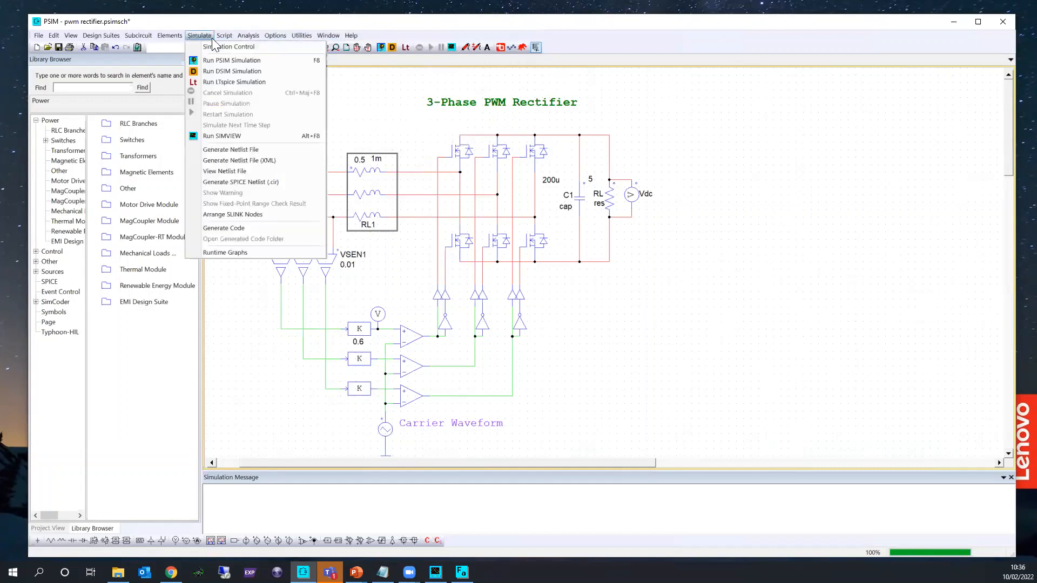
pyautogui.click(281, 160)
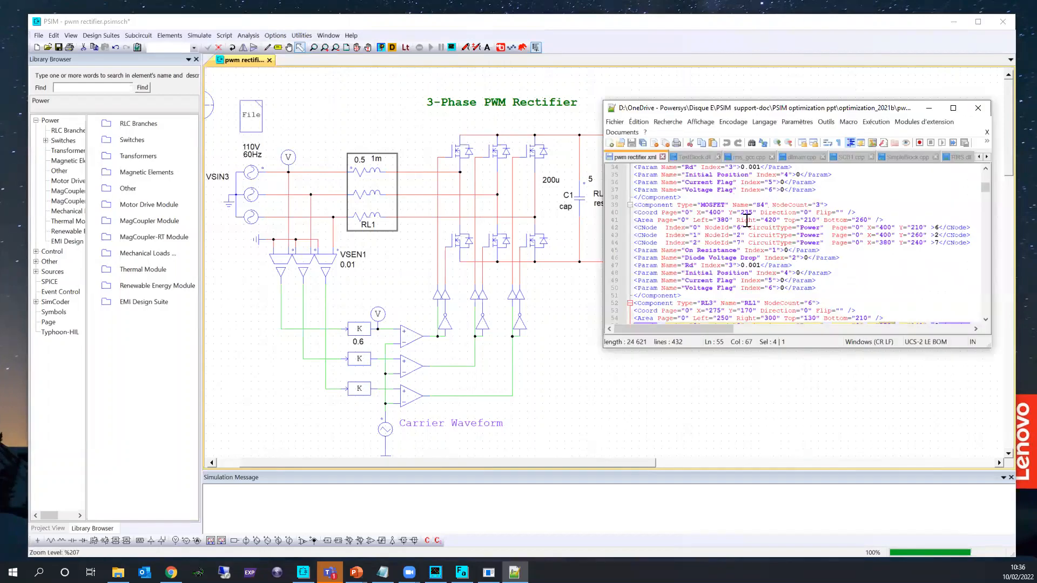
pyautogui.click(952, 108)
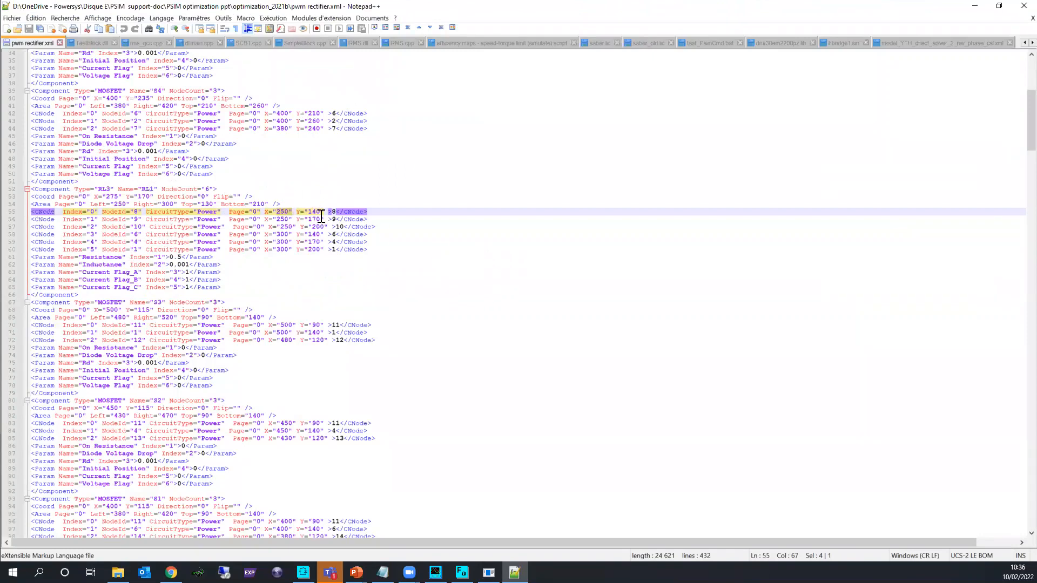
pyautogui.click(265, 211)
pyautogui.moveTo(265, 211); pyautogui.dragTo(274, 211)
# Restore the netlist window to a smaller size beside the schematic and examine RL1's six node entries
pyautogui.click(338, 18)
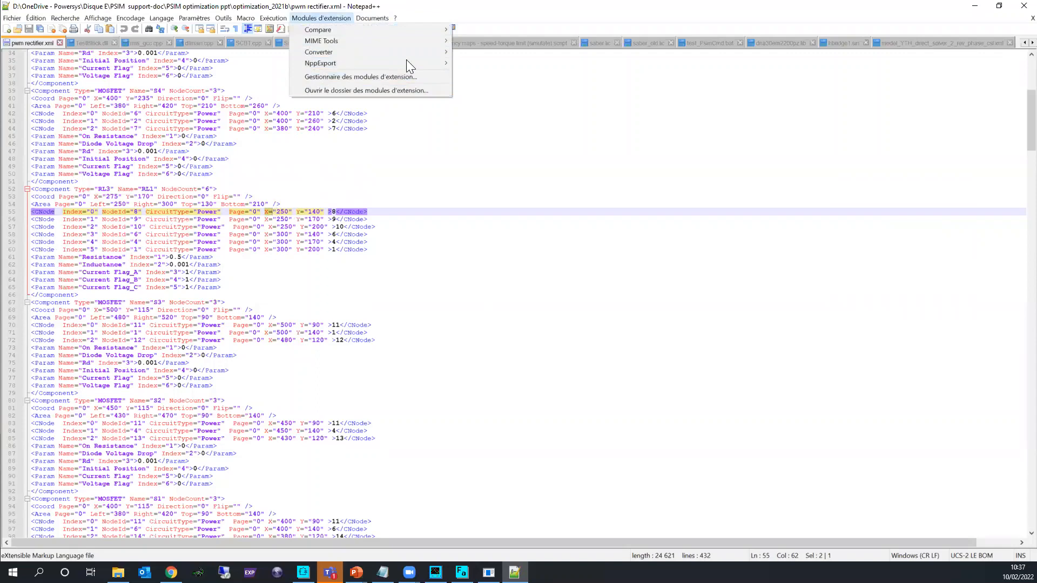
pyautogui.click(486, 11)
pyautogui.doubleClick(480, 22)
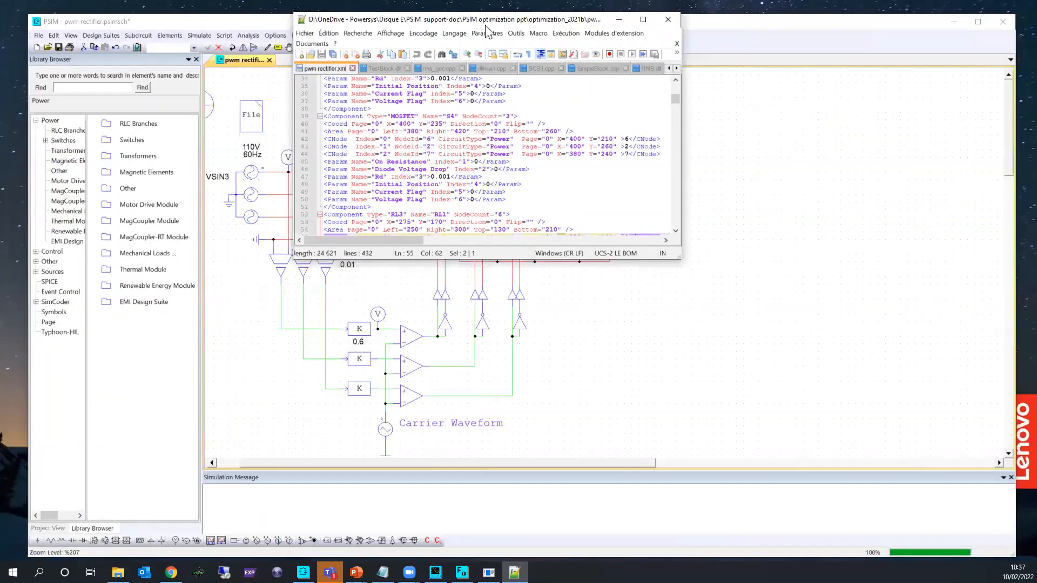
pyautogui.moveTo(484, 22); pyautogui.dragTo(729, 102)
pyautogui.scroll(11, 759, 235)
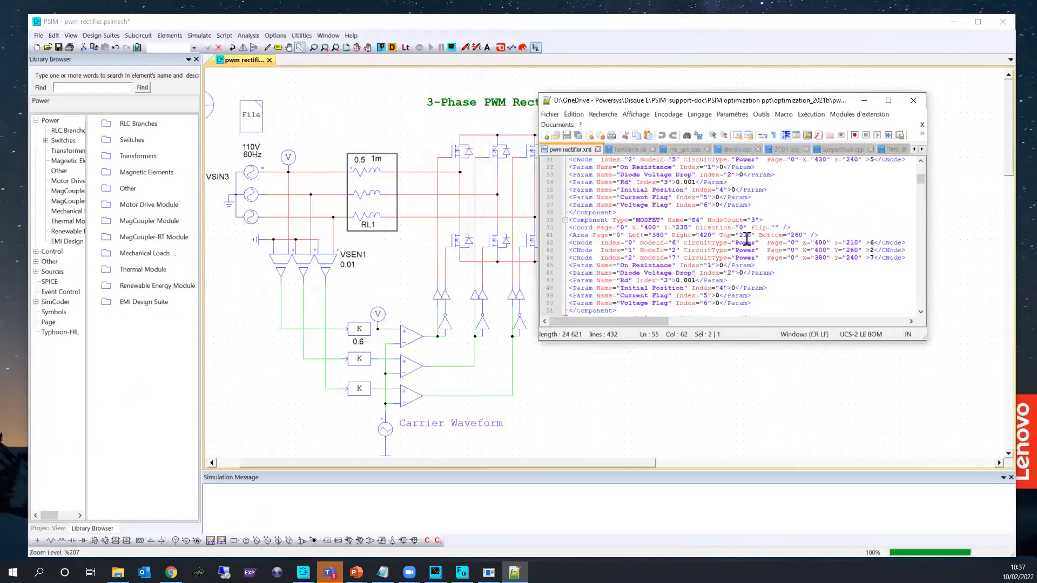
pyautogui.scroll(-15, 738, 224)
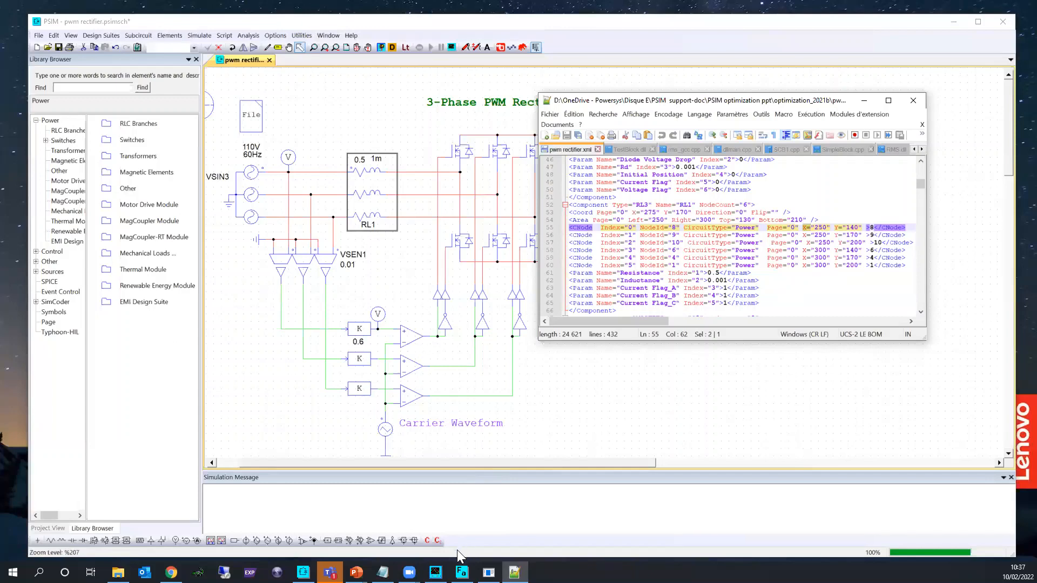
# Return to Fault Analysis and set fault F1's pins to 0 and 3
pyautogui.click(461, 573)
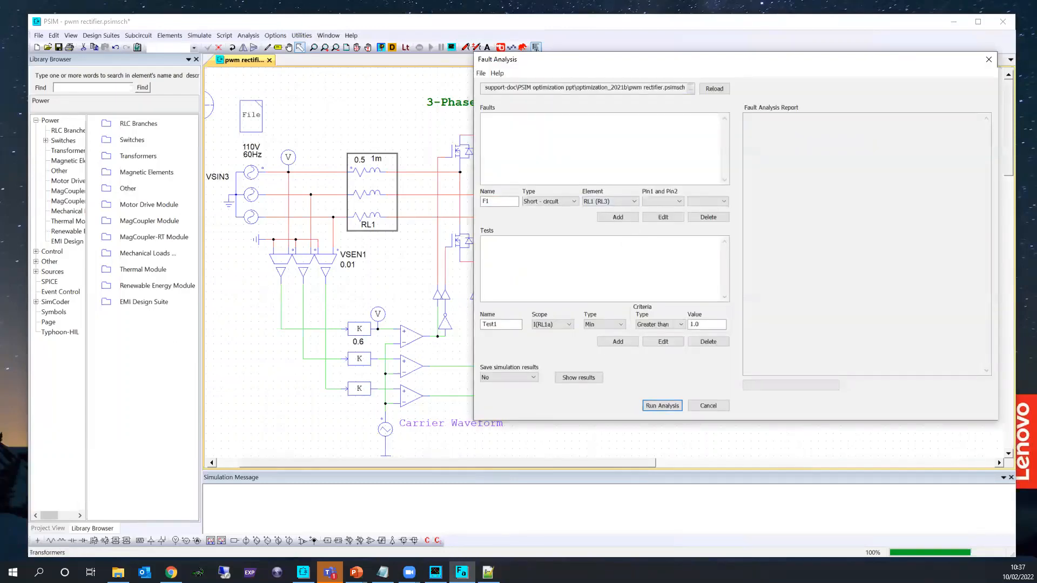
pyautogui.hotkey('alt', 'Tab')
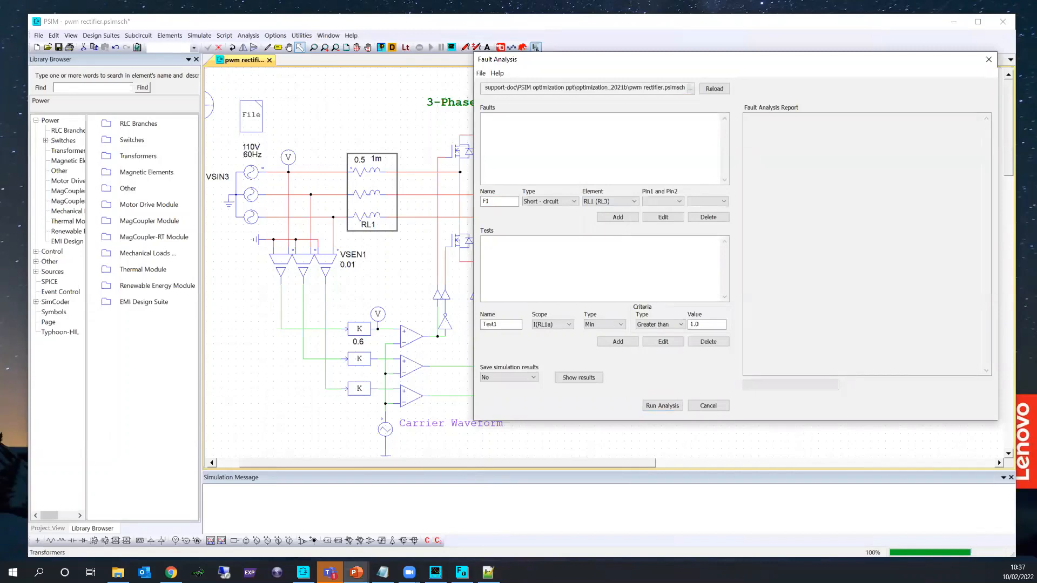
pyautogui.click(658, 201)
pyautogui.click(658, 210)
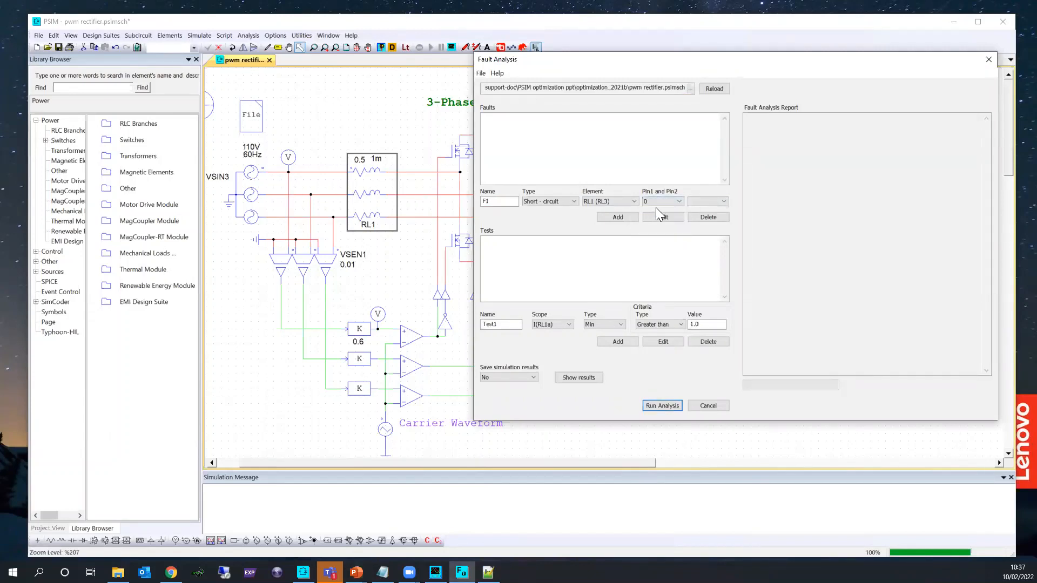
pyautogui.click(700, 202)
pyautogui.click(705, 238)
# Draw a wire bypassing the first phase of RL1, compare it with the netlist nodes, and undo the wire
pyautogui.click(267, 48)
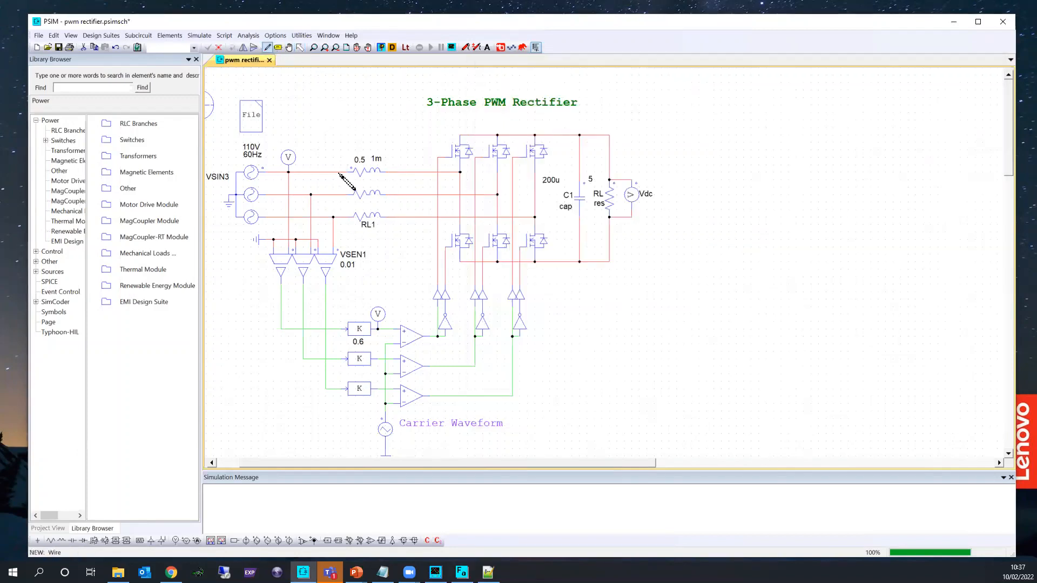
pyautogui.moveTo(341, 171)
pyautogui.mouseDown()
pyautogui.moveTo(346, 129)
pyautogui.moveTo(406, 130)
pyautogui.moveTo(415, 171)
pyautogui.mouseUp()
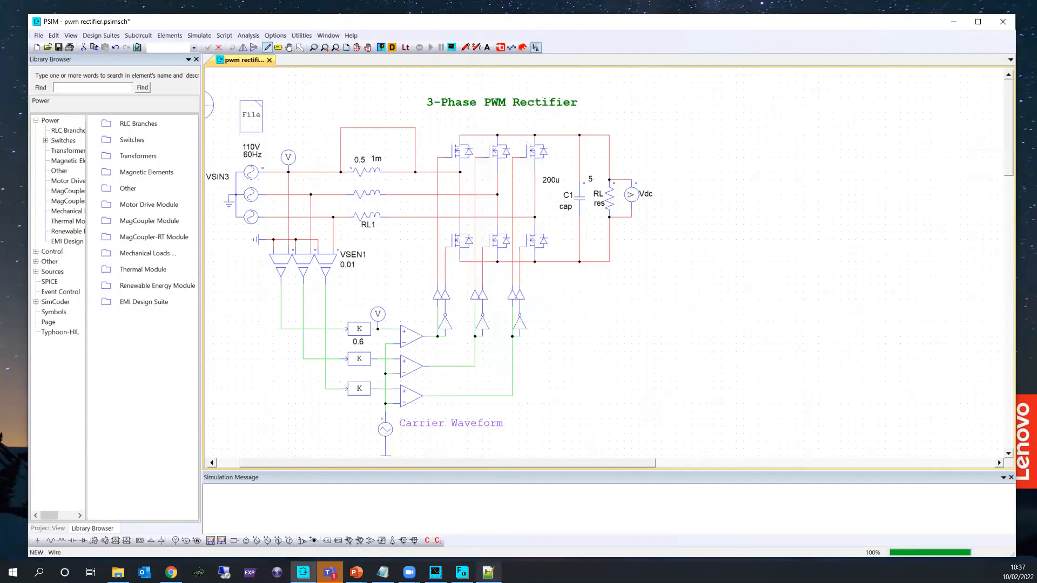
pyautogui.click(488, 572)
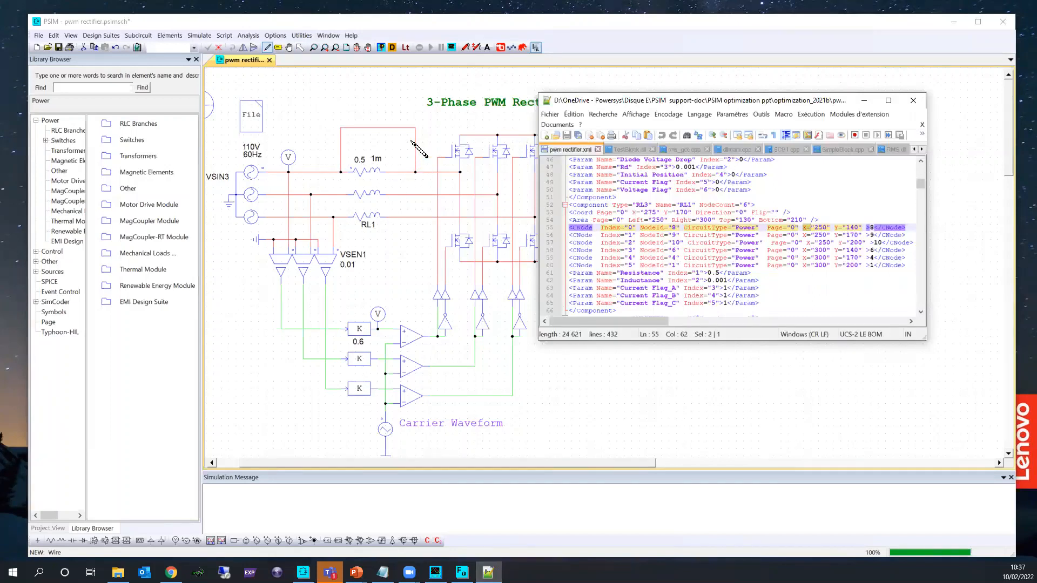
pyautogui.click(367, 89)
pyautogui.hotkey('ctrl', 'z')
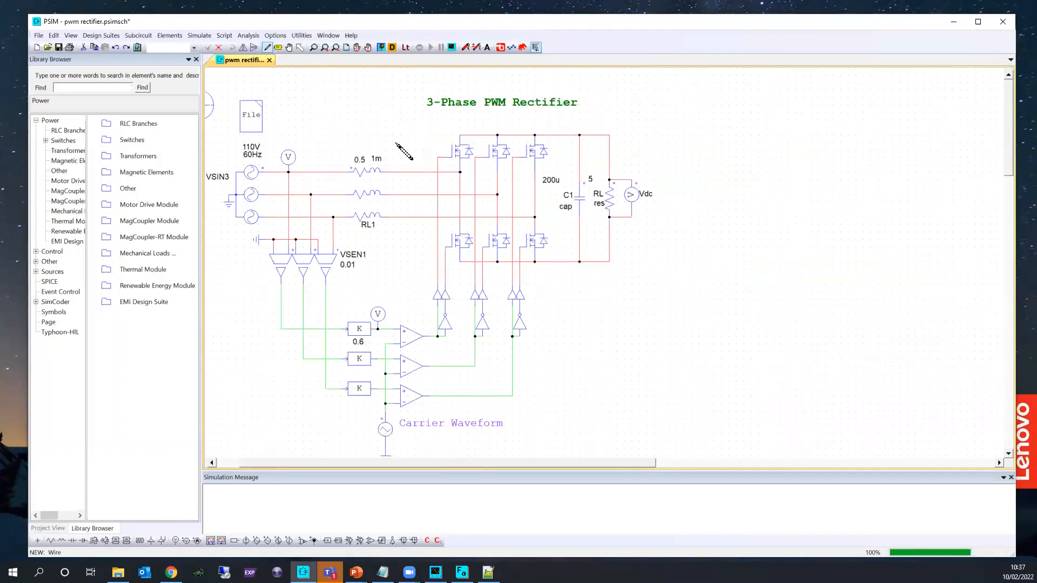
# Add the RL1 short-circuit fault F1 between pins 0 and 3 to the faults in Fault Analysis
pyautogui.click(462, 572)
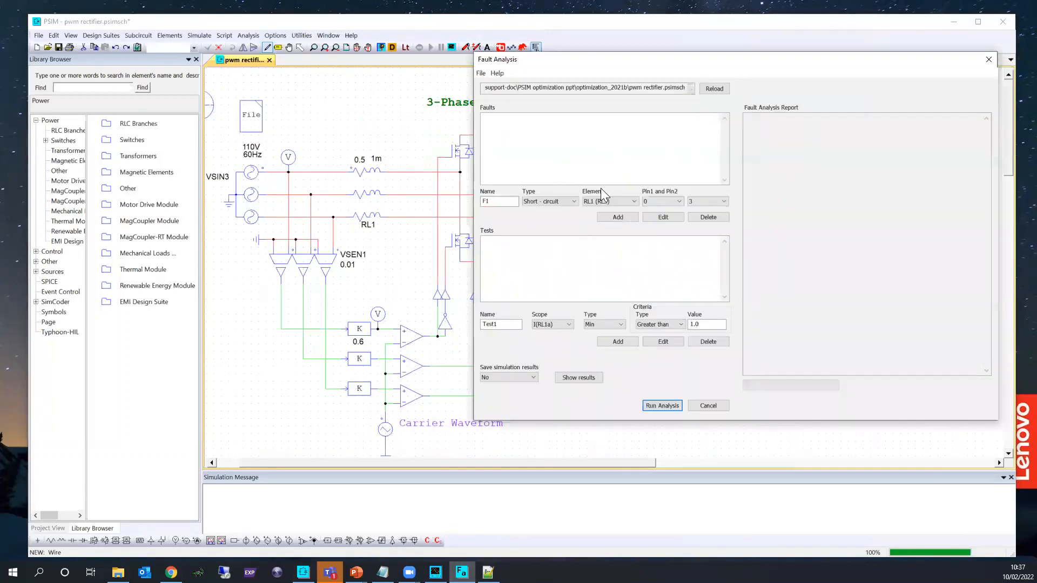
pyautogui.click(616, 218)
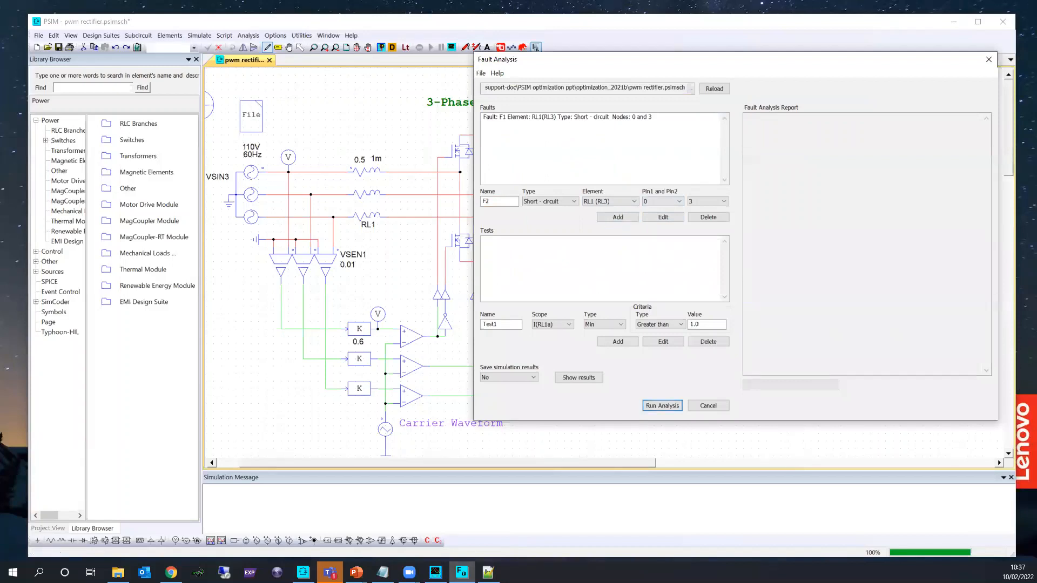
pyautogui.hotkey('alt', 'Tab')
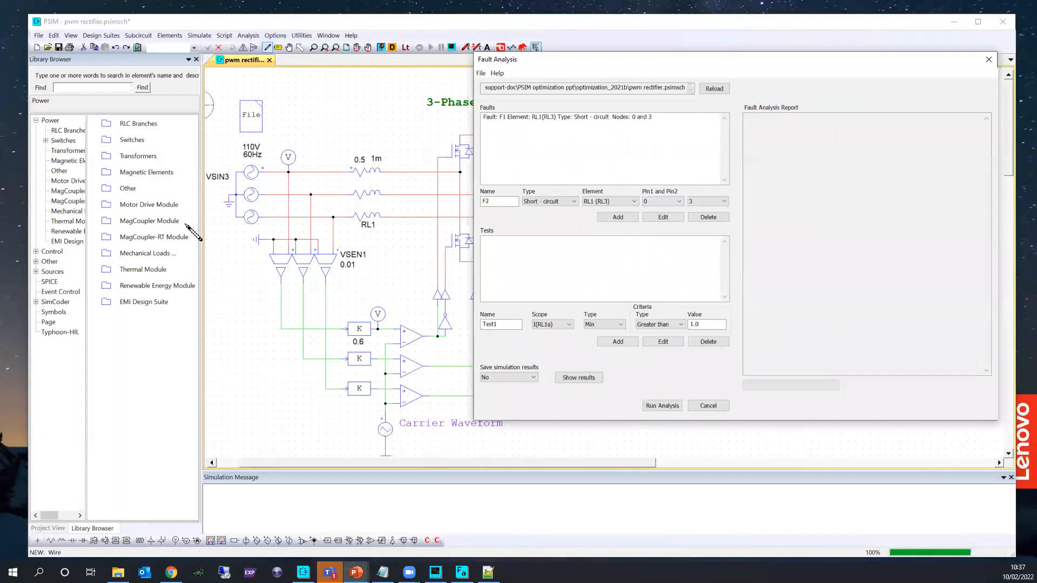
# Add Test1 with scope Vdc, type Steady State and the criterion Greater than 50
pyautogui.click(552, 325)
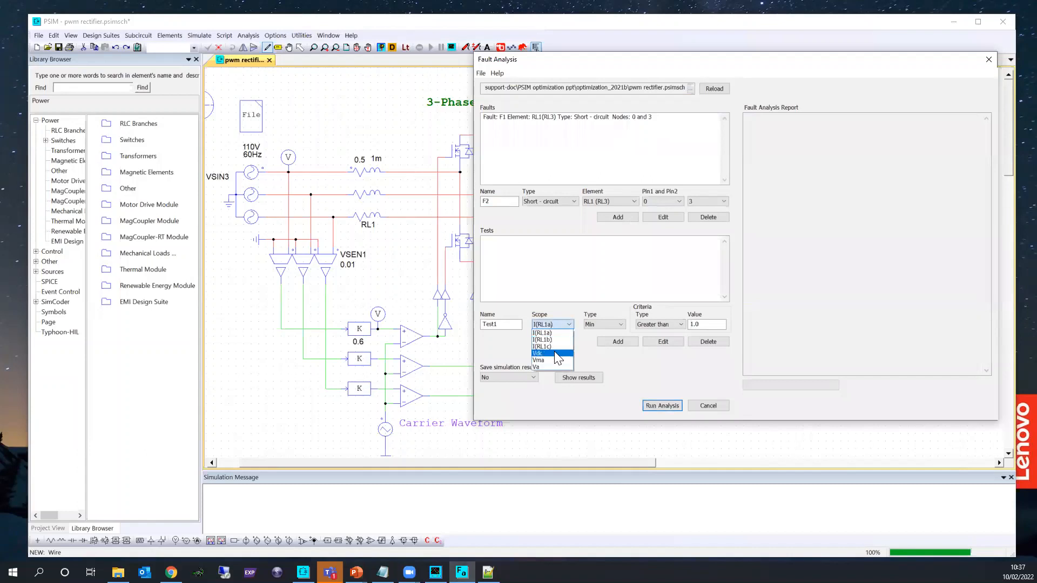
pyautogui.click(613, 323)
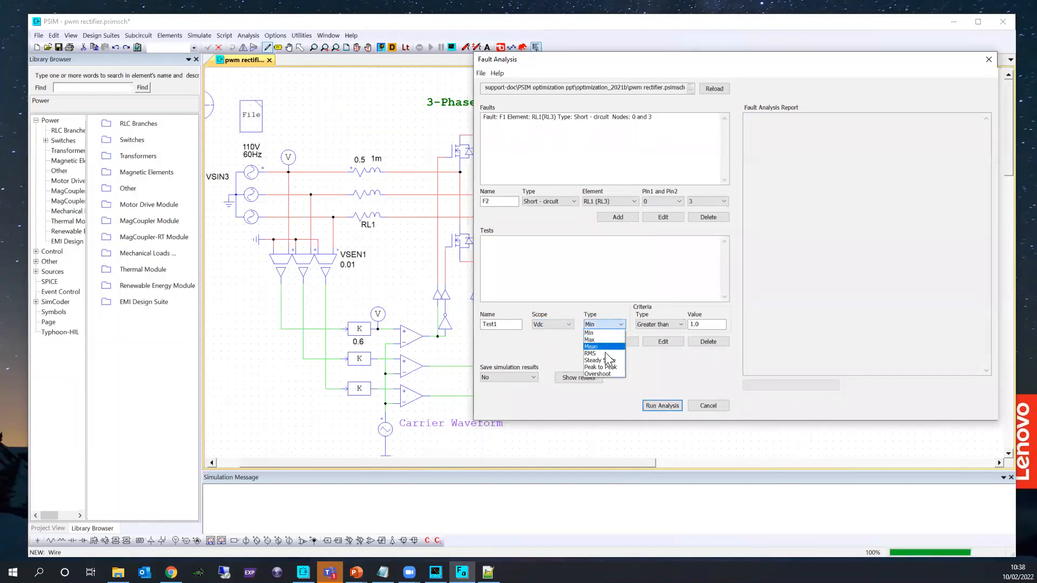
pyautogui.click(666, 325)
pyautogui.click(655, 333)
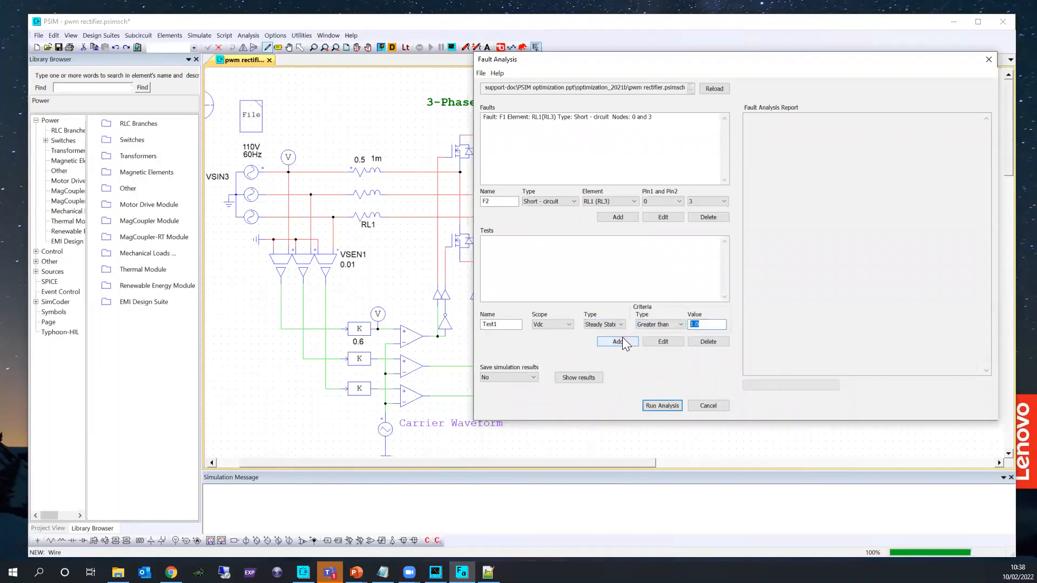
pyautogui.write('50')
pyautogui.click(615, 342)
# Enable saving of simulation results, run the fault analysis, and reposition its window to read the report
pyautogui.click(517, 377)
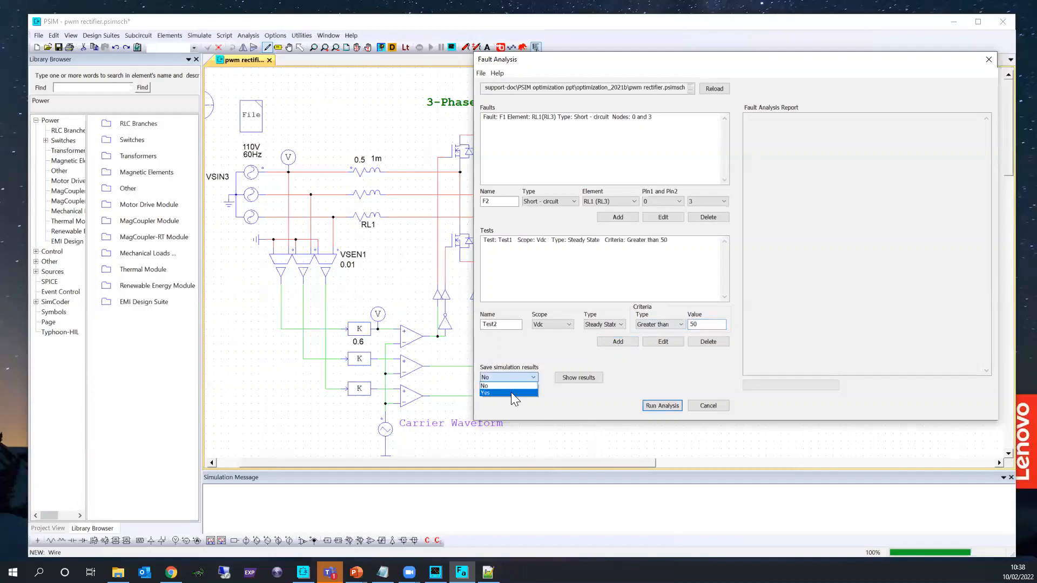
pyautogui.click(657, 405)
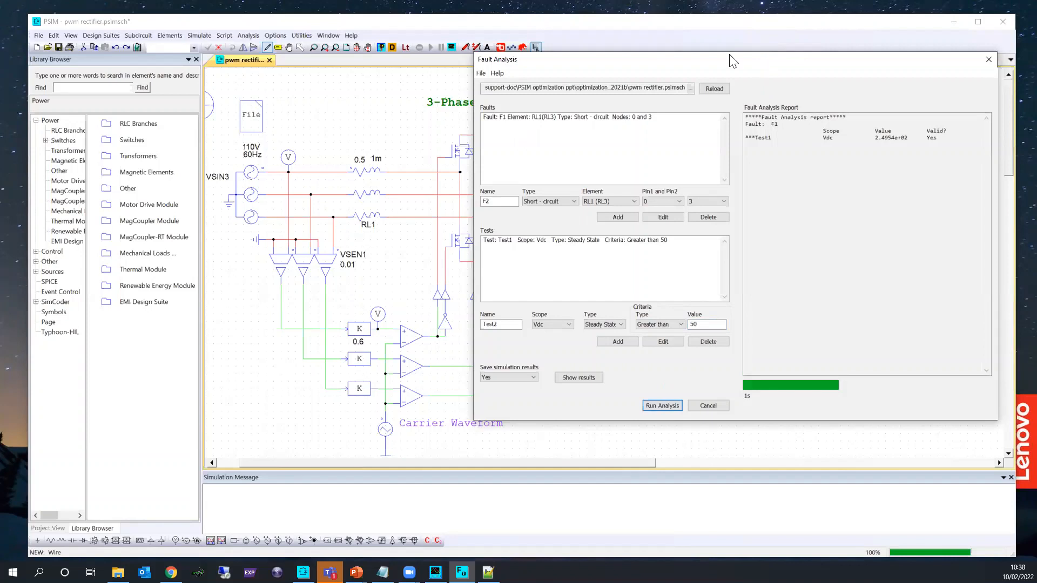
pyautogui.moveTo(729, 60); pyautogui.dragTo(526, 25)
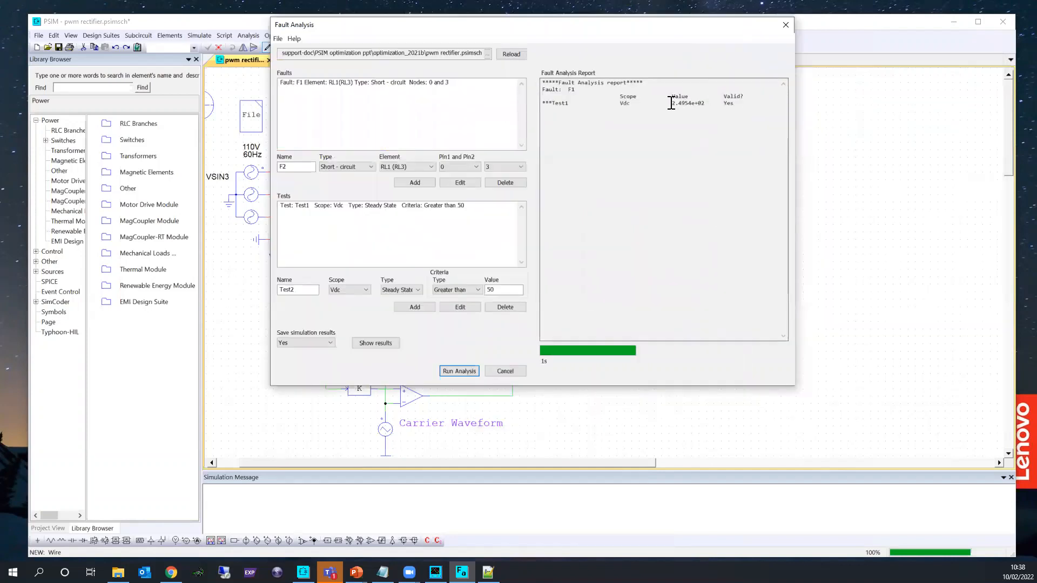
# Highlight the Vdc value in the fault report and move the Fault Analysis window to compare it with the schematic
pyautogui.moveTo(670, 103); pyautogui.dragTo(687, 104)
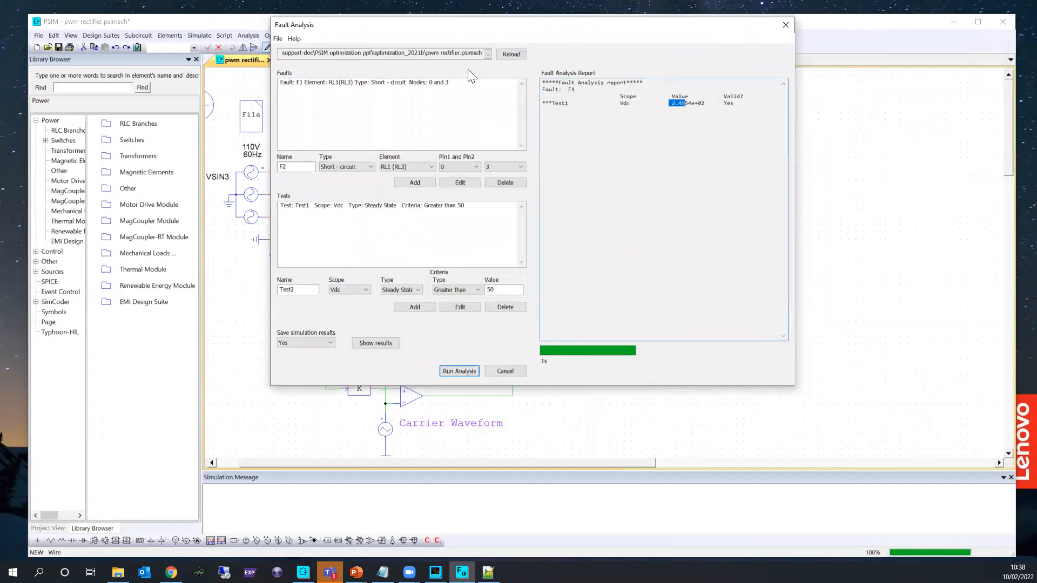
pyautogui.moveTo(381, 24); pyautogui.dragTo(562, 46)
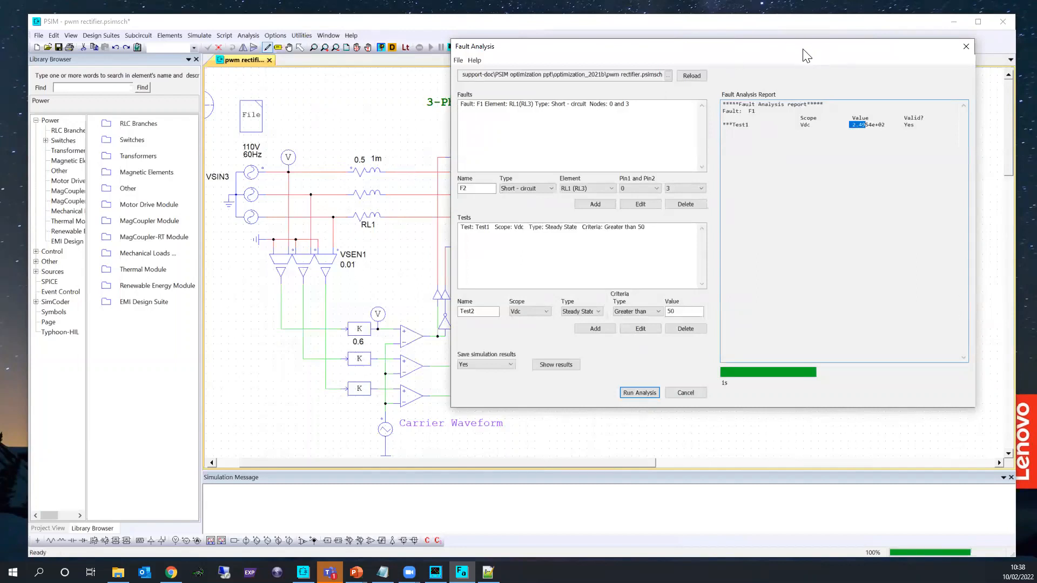
pyautogui.moveTo(870, 52); pyautogui.dragTo(757, 34)
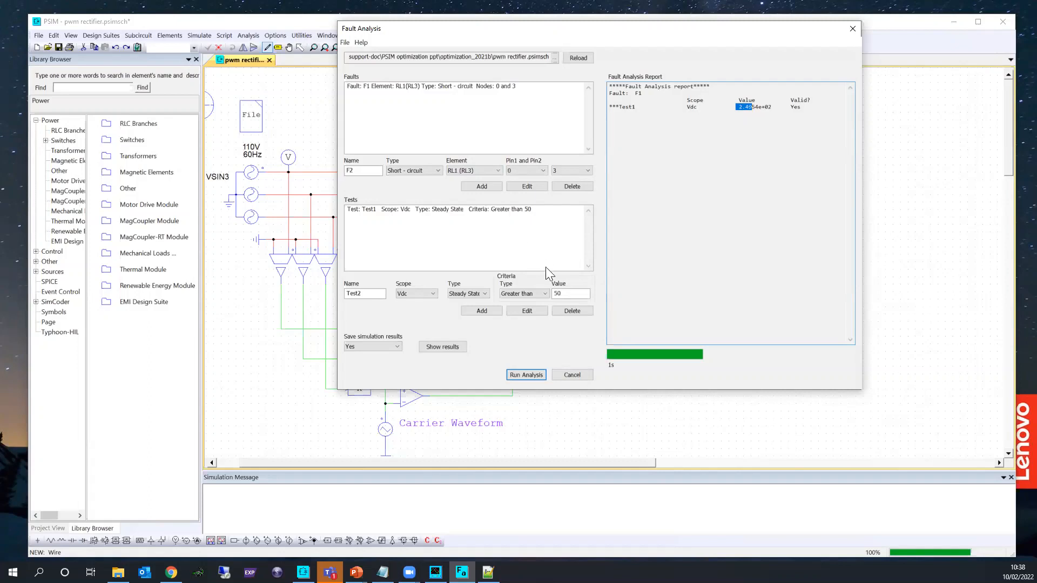
# Check the available fault types for F2 without choosing one, and close Fault Analysis
pyautogui.doubleClick(571, 293)
pyautogui.click(409, 169)
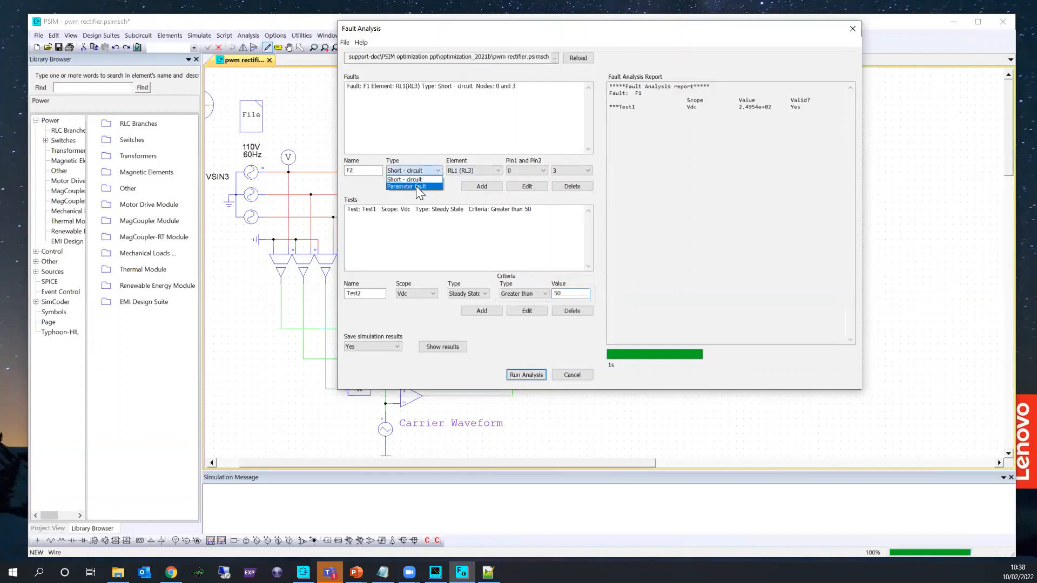
pyautogui.click(740, 72)
pyautogui.click(854, 32)
pyautogui.click(627, 234)
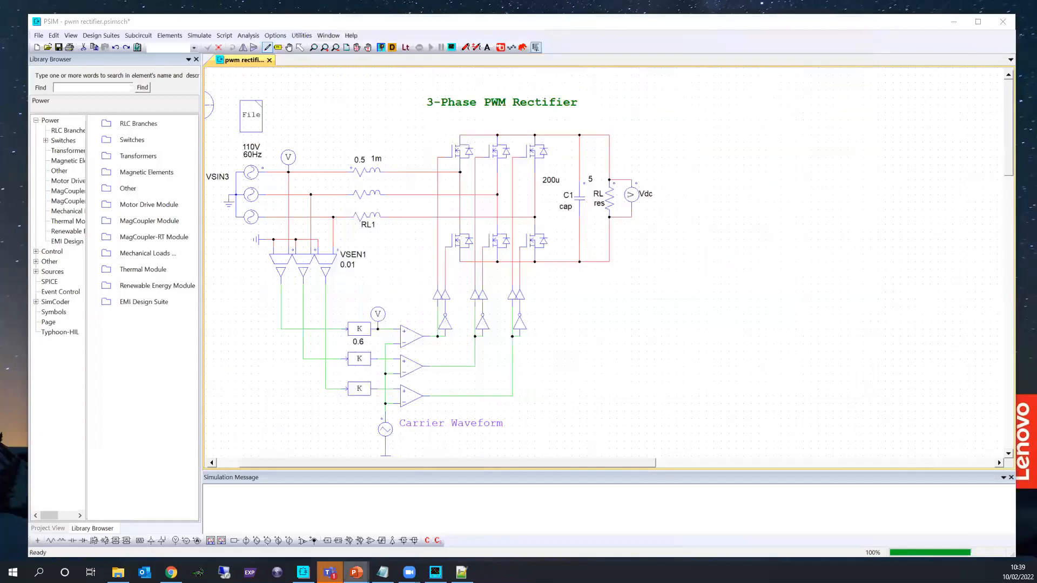
# Switch to the PPT PSIM DSIM Webinar presentation in PowerPoint and start the slide show from the current Fault Analysis slide
pyautogui.moveTo(356, 572)
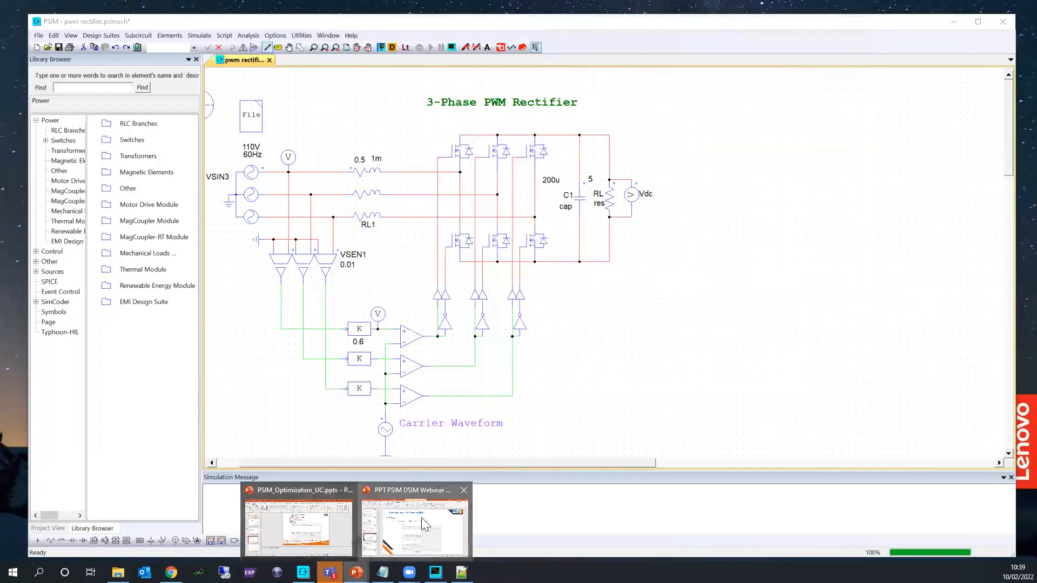
pyautogui.click(424, 491)
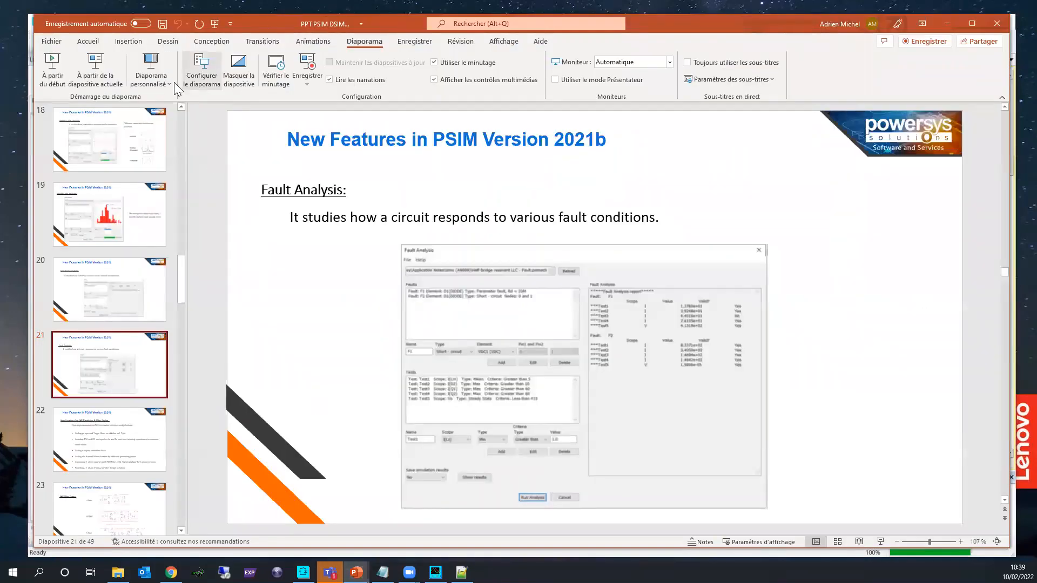
pyautogui.click(101, 77)
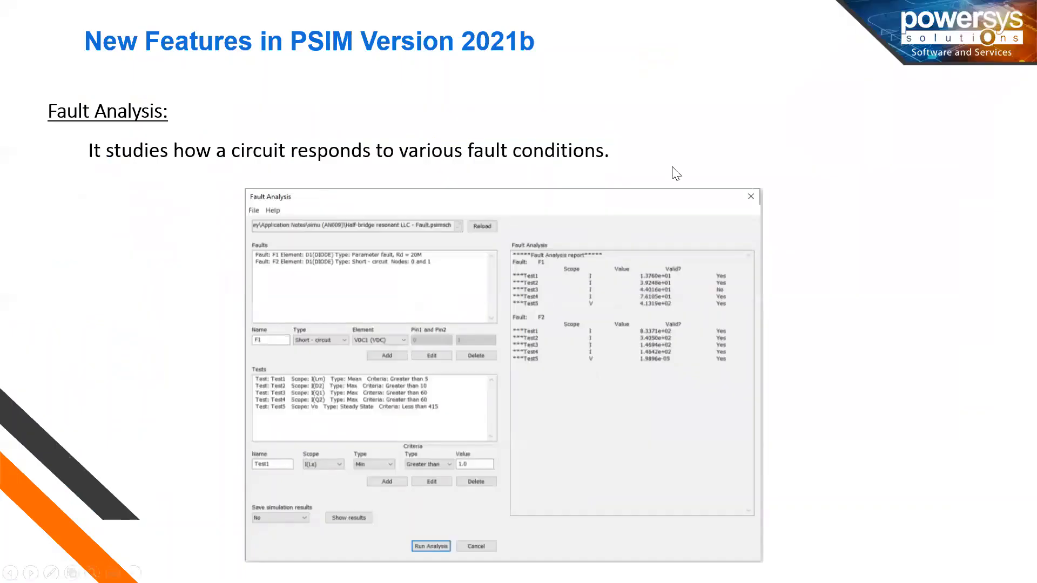
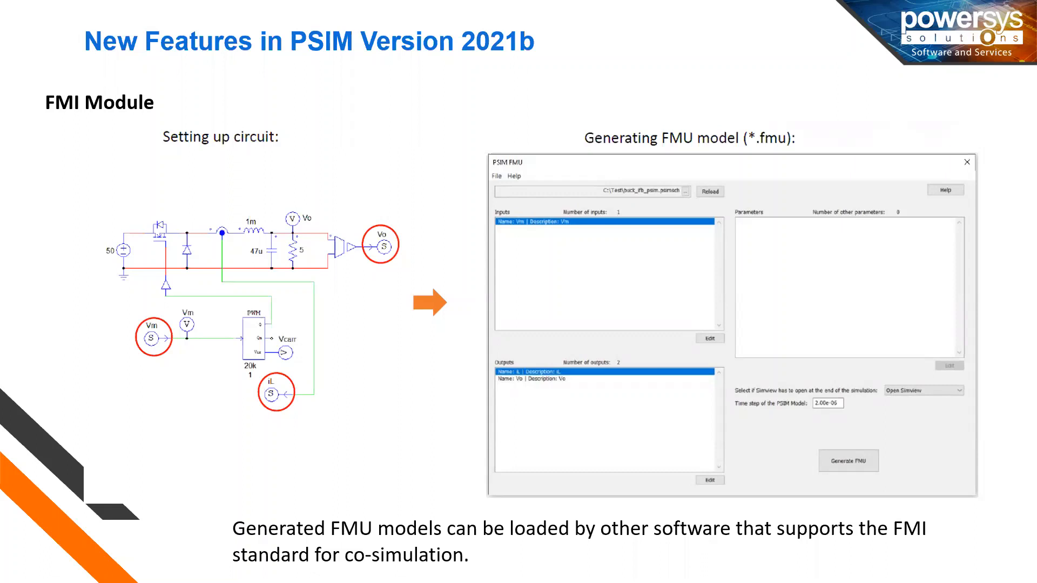
# End the slide show and go back to the FMI Module slide
pyautogui.click(420, 301)
pyautogui.press('Escape')
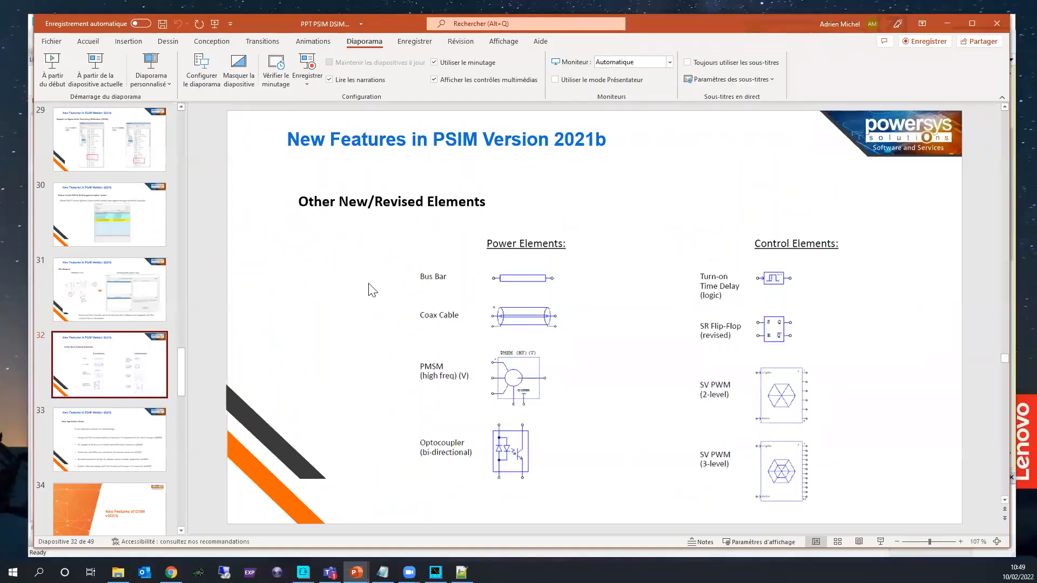
pyautogui.press('pageup')
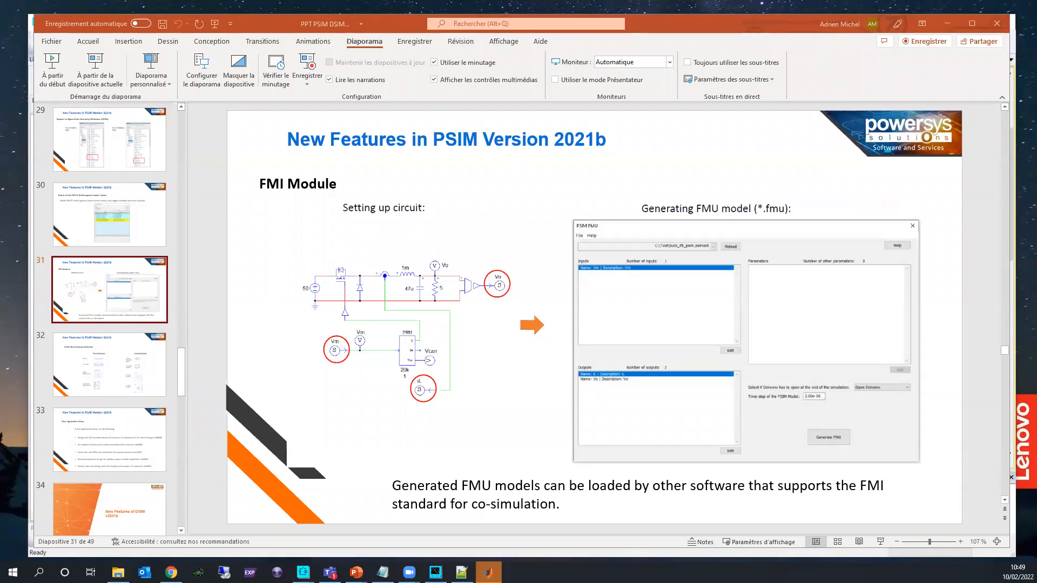
# Switch to PSIM and open the chop1q_ifb_psim.psimsch schematic
pyautogui.hotkey('alt', 'Tab')
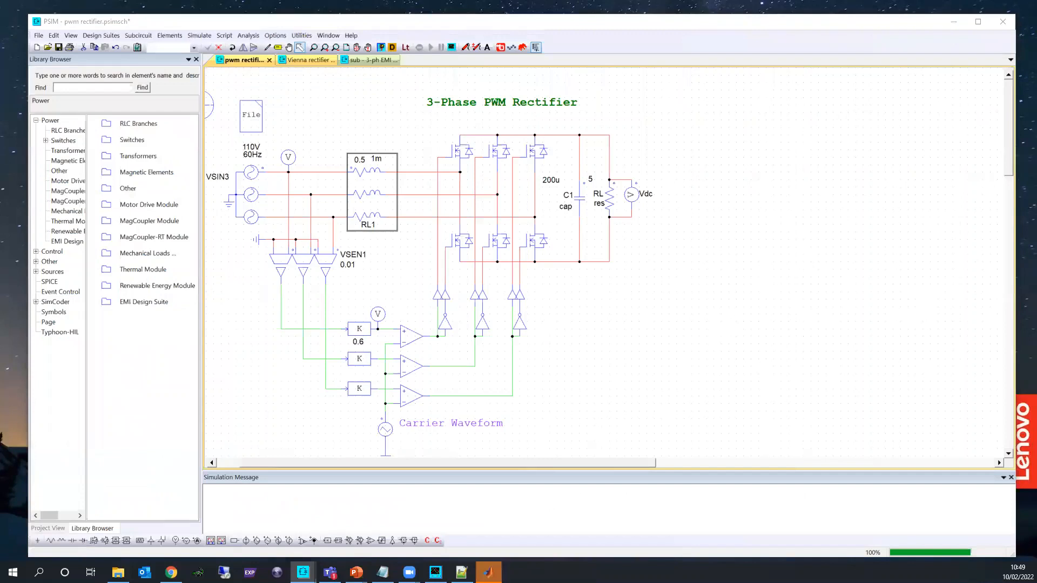
pyautogui.moveTo(303, 573); pyautogui.dragTo(533, 296)
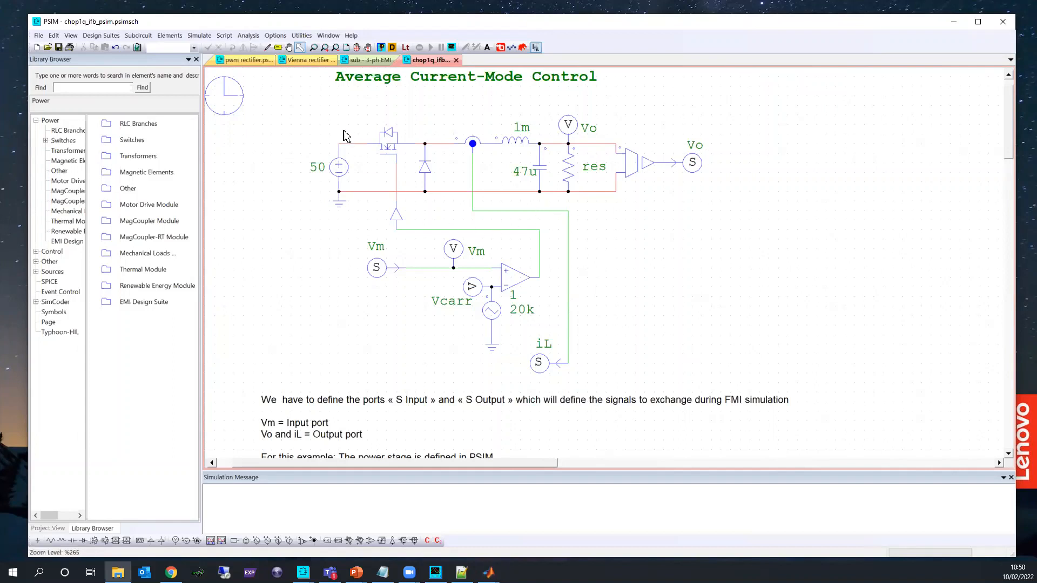
# Examine the power stage, the Vm input link node and the iL and Vo output link nodes in the schematic
pyautogui.moveTo(315, 115); pyautogui.dragTo(649, 251)
pyautogui.click(704, 254)
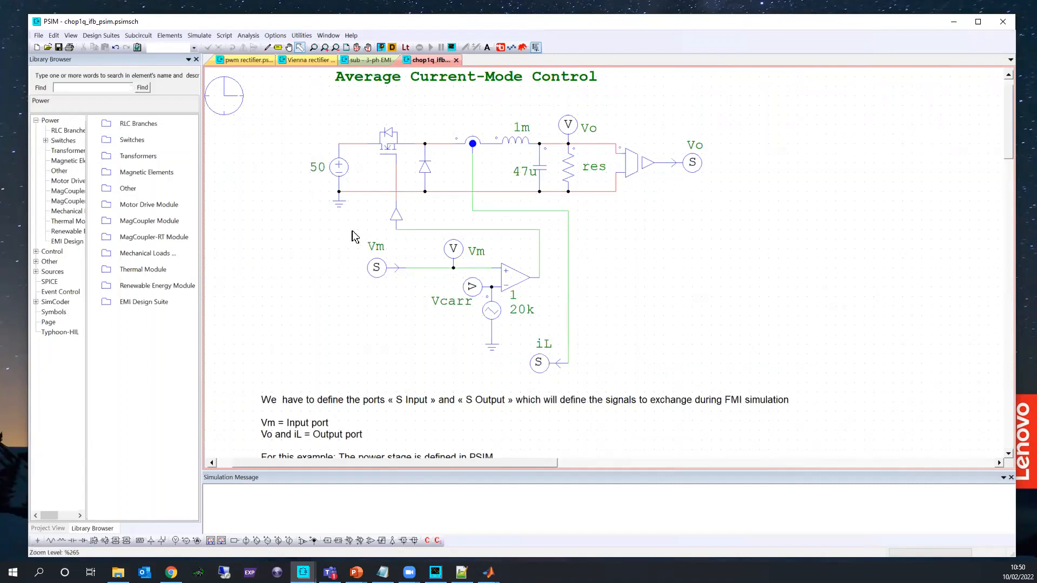
pyautogui.moveTo(351, 233); pyautogui.dragTo(415, 276)
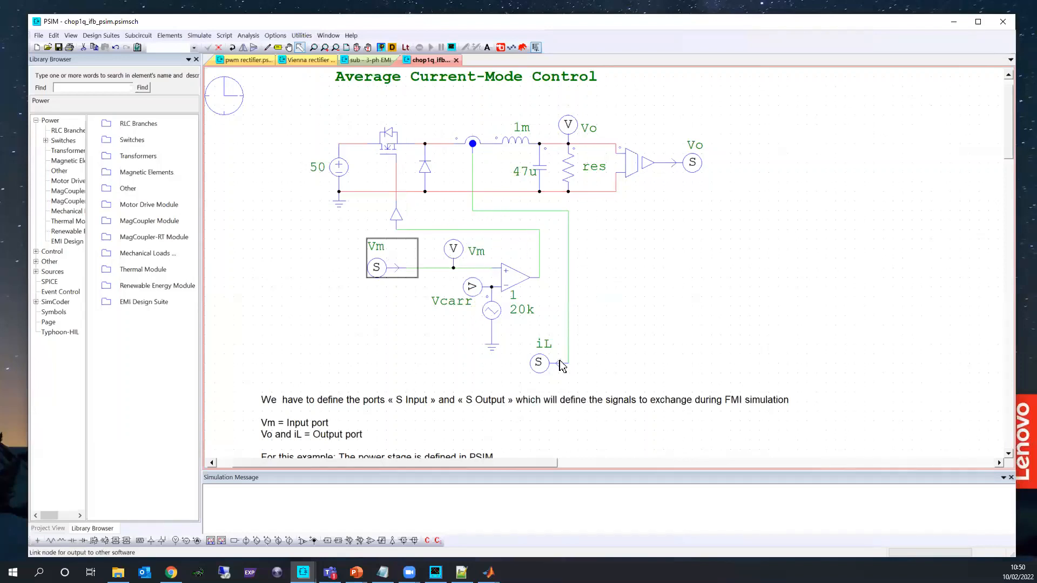
pyautogui.scroll(-2, 572, 327)
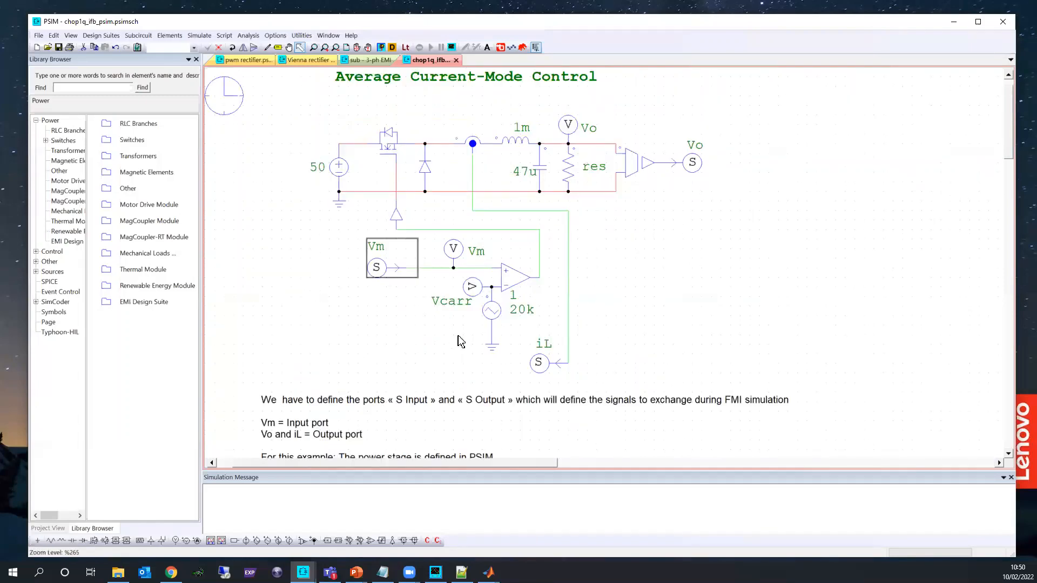
pyautogui.scroll(-2, 464, 340)
pyautogui.scroll(2, 465, 331)
# Check the resistance parameter of the load resistor and close its properties
pyautogui.doubleClick(571, 165)
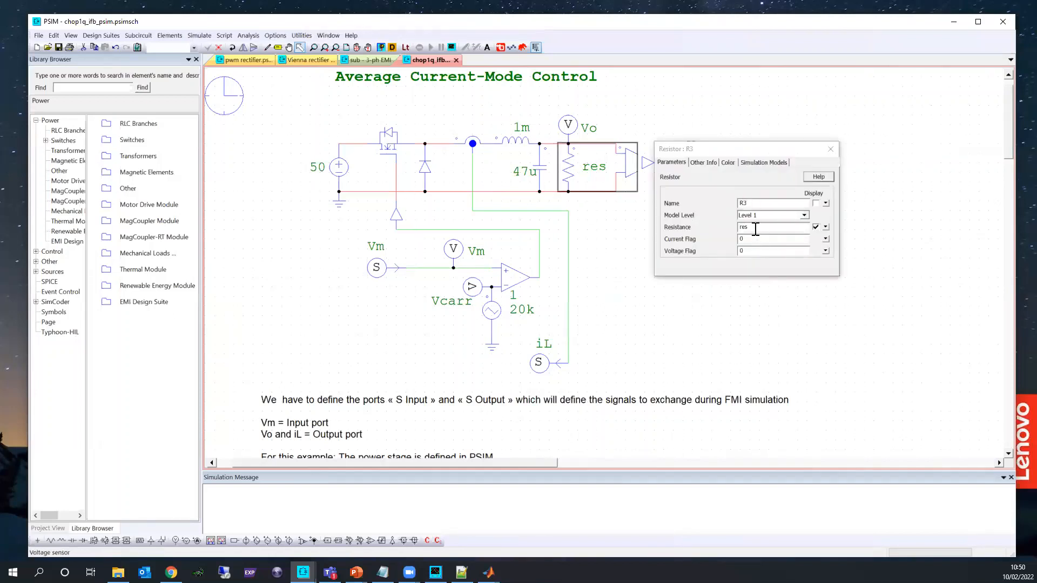
pyautogui.click(717, 228)
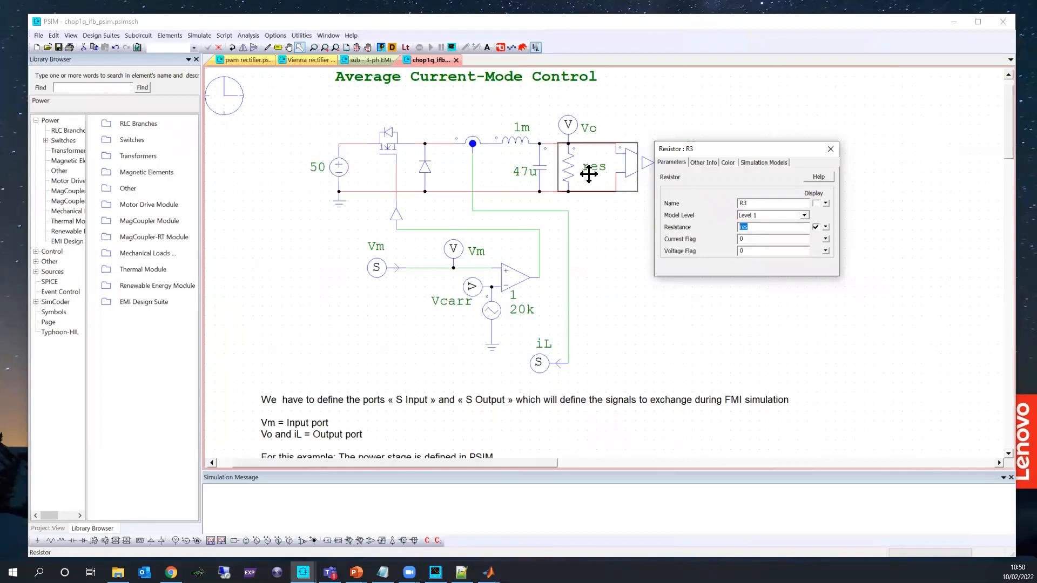
pyautogui.click(830, 149)
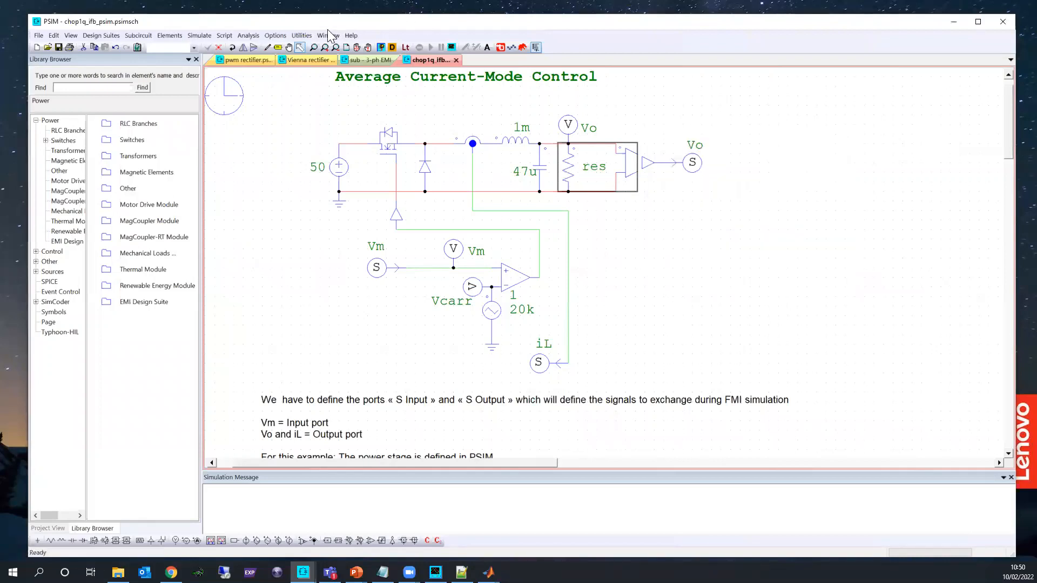
# Open the Export FMU utility for the chop1q_ifb_psim schematic
pyautogui.click(277, 37)
pyautogui.moveTo(301, 36)
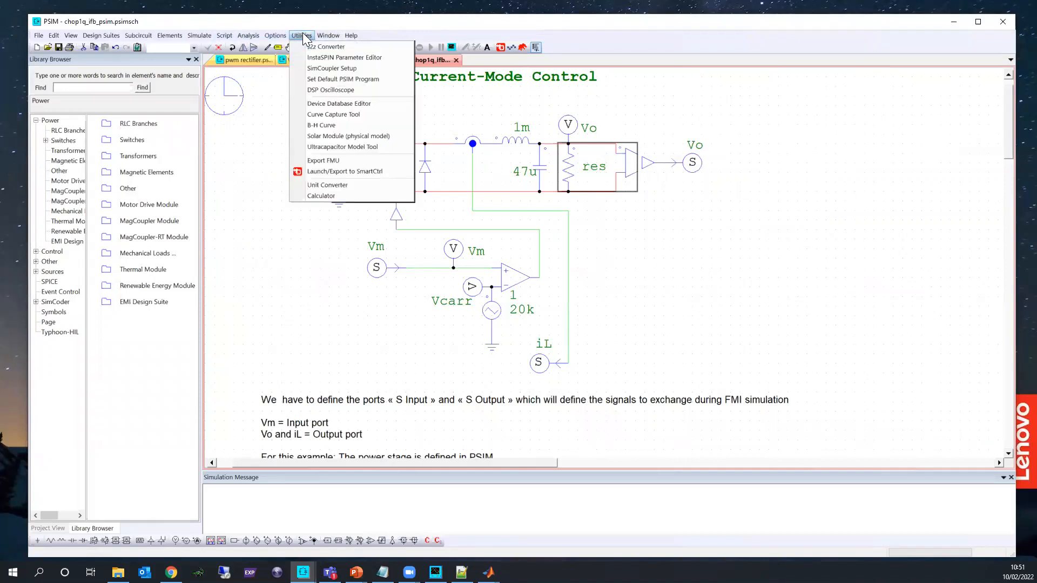
pyautogui.click(335, 161)
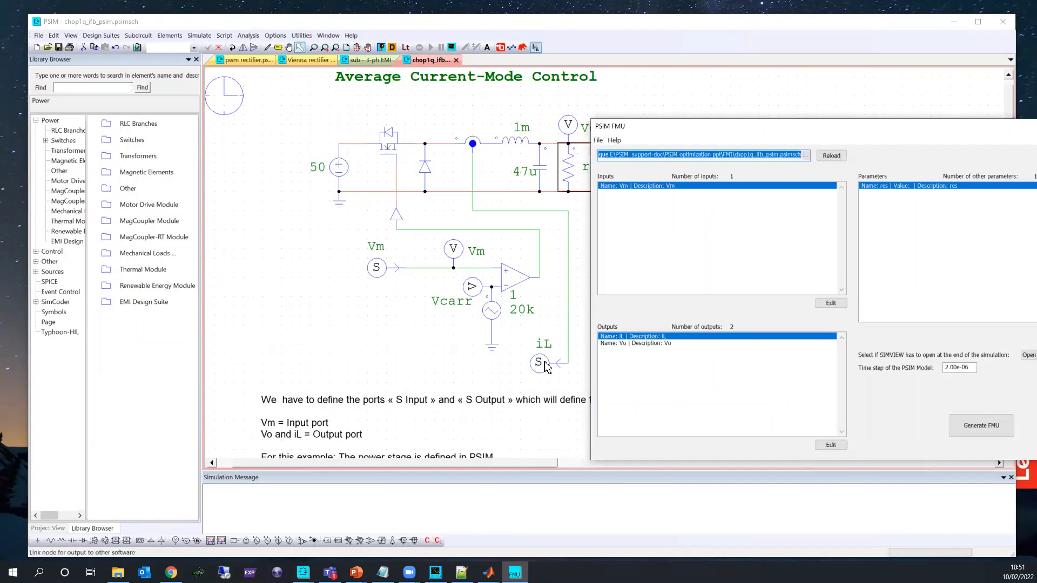
# Inspect the properties of the Vm input link node and the iL output link node, and close them
pyautogui.doubleClick(371, 268)
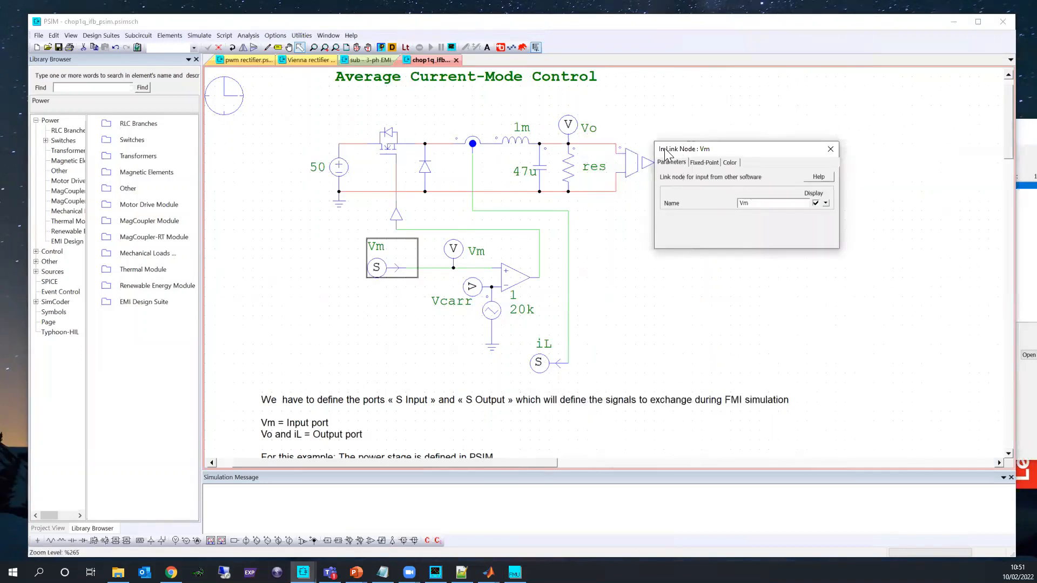
pyautogui.click(538, 355)
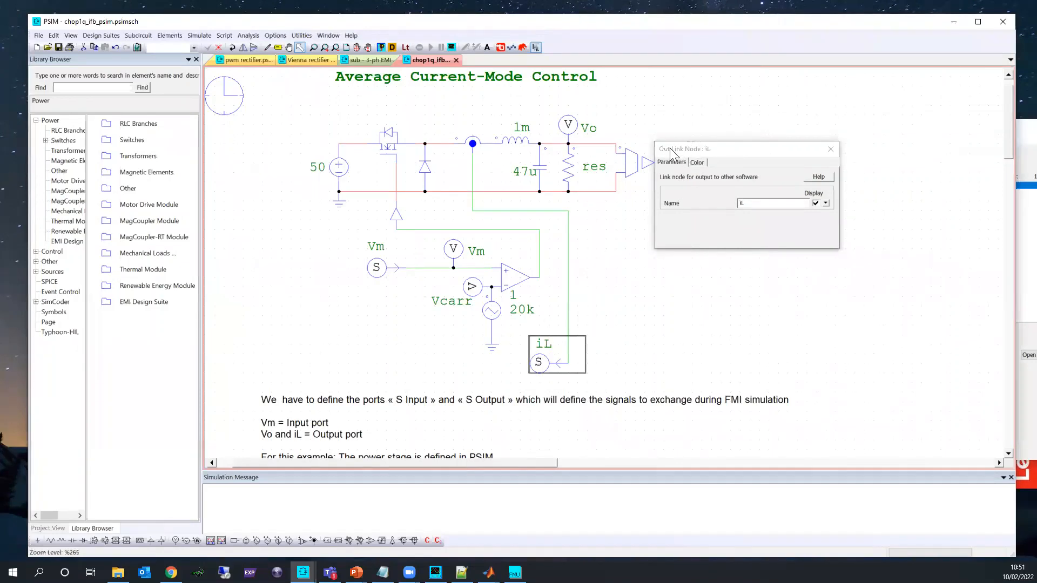
pyautogui.click(830, 149)
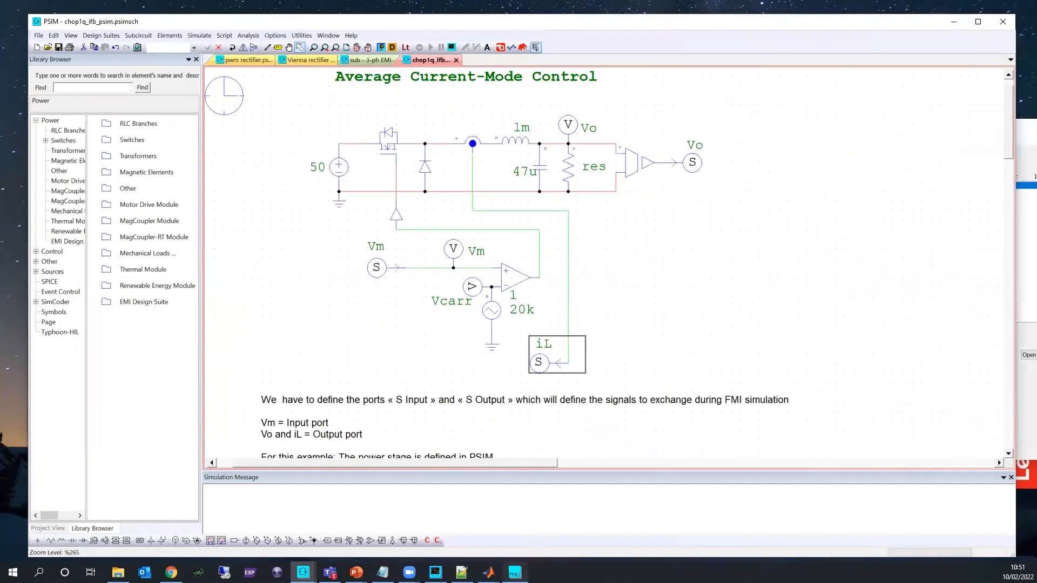
# Bring back the PSIM FMU window and reposition it to compare its inputs, outputs and res parameter with the schematic
pyautogui.click(514, 572)
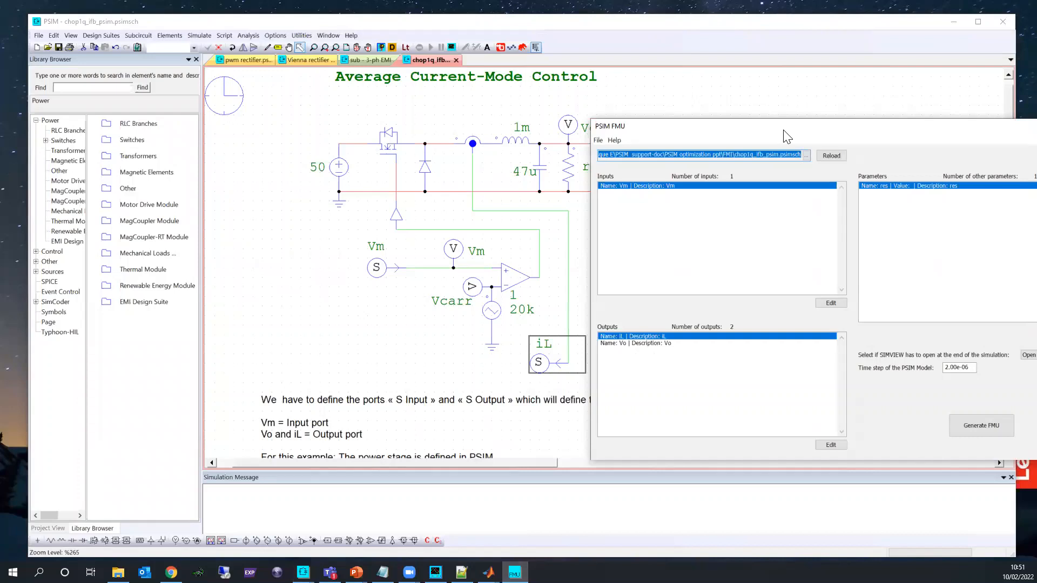
pyautogui.moveTo(783, 132); pyautogui.dragTo(705, 100)
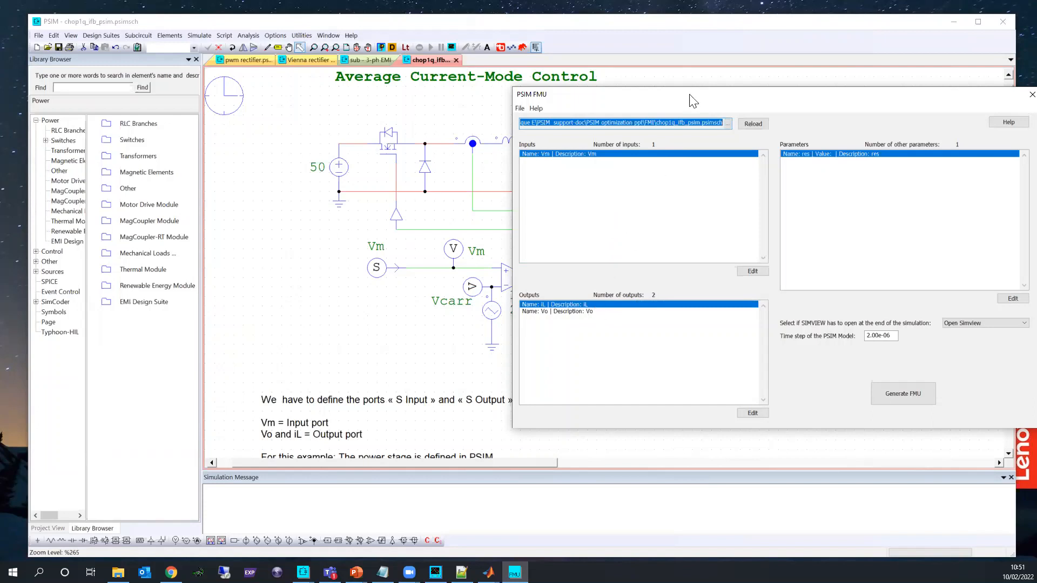
pyautogui.moveTo(687, 101); pyautogui.dragTo(237, 205)
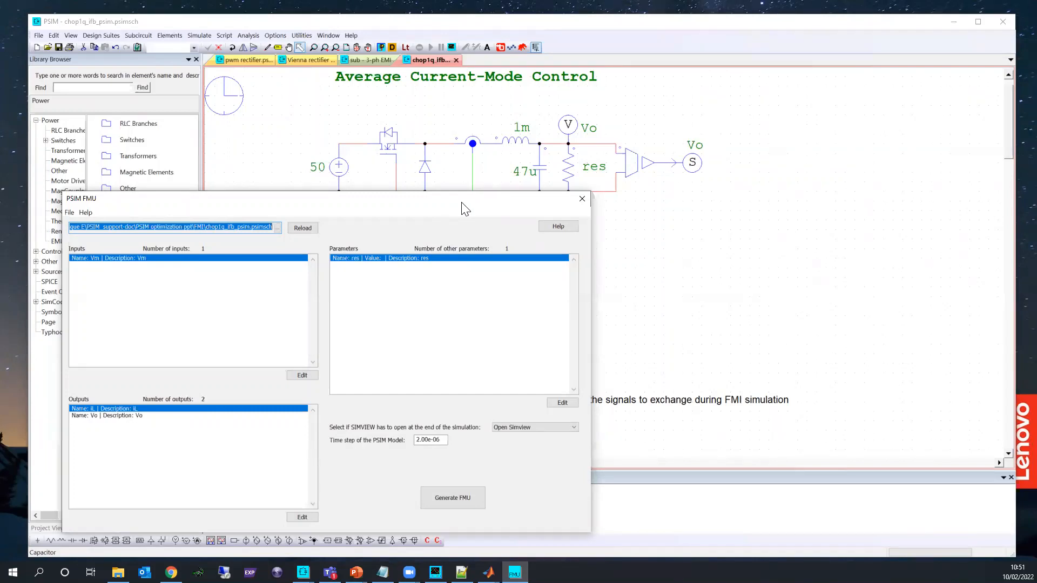
pyautogui.moveTo(463, 208); pyautogui.dragTo(613, 198)
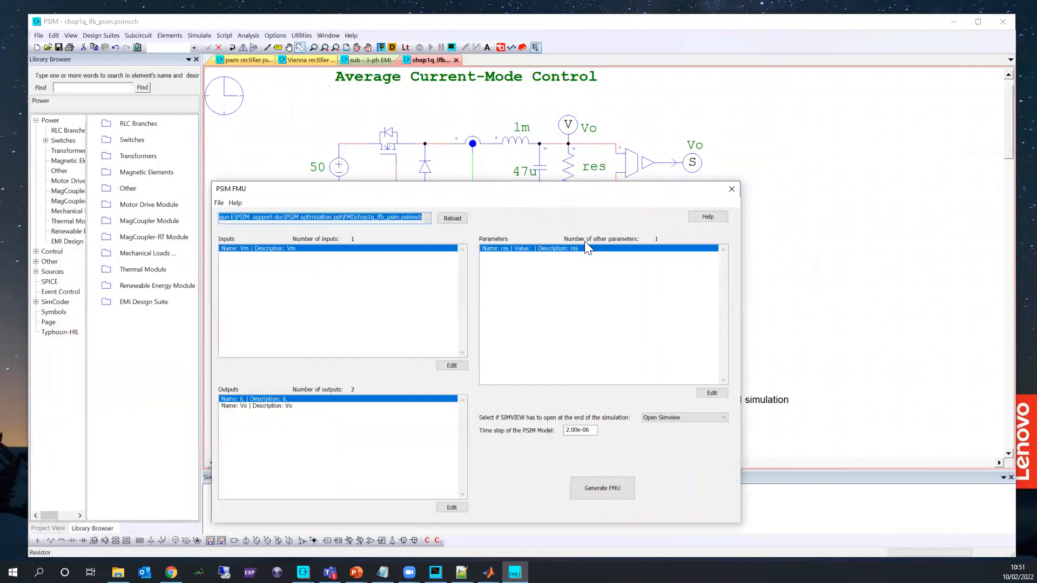
pyautogui.moveTo(574, 194); pyautogui.dragTo(595, 109)
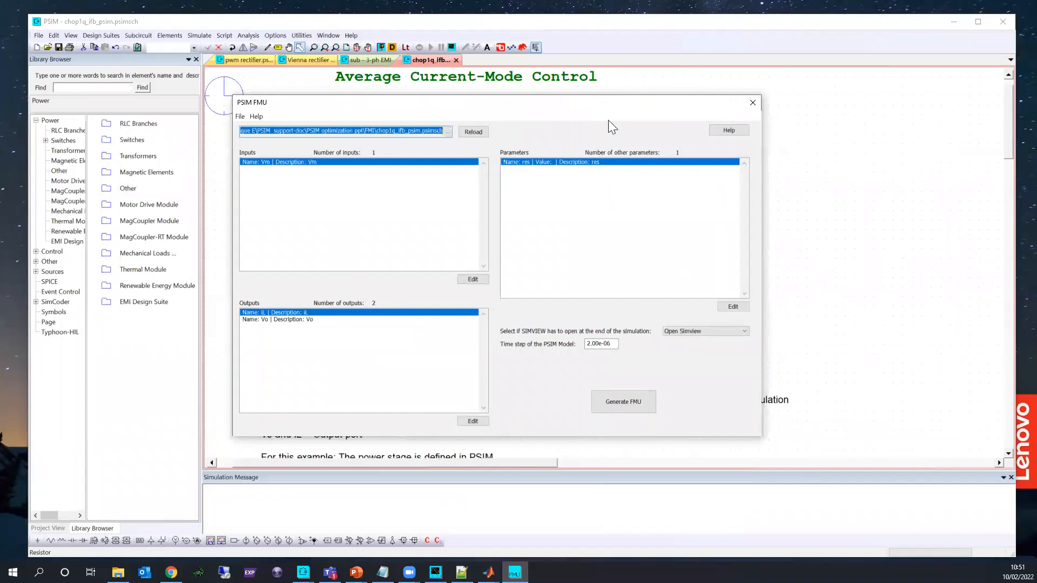
pyautogui.moveTo(601, 105); pyautogui.dragTo(622, 169)
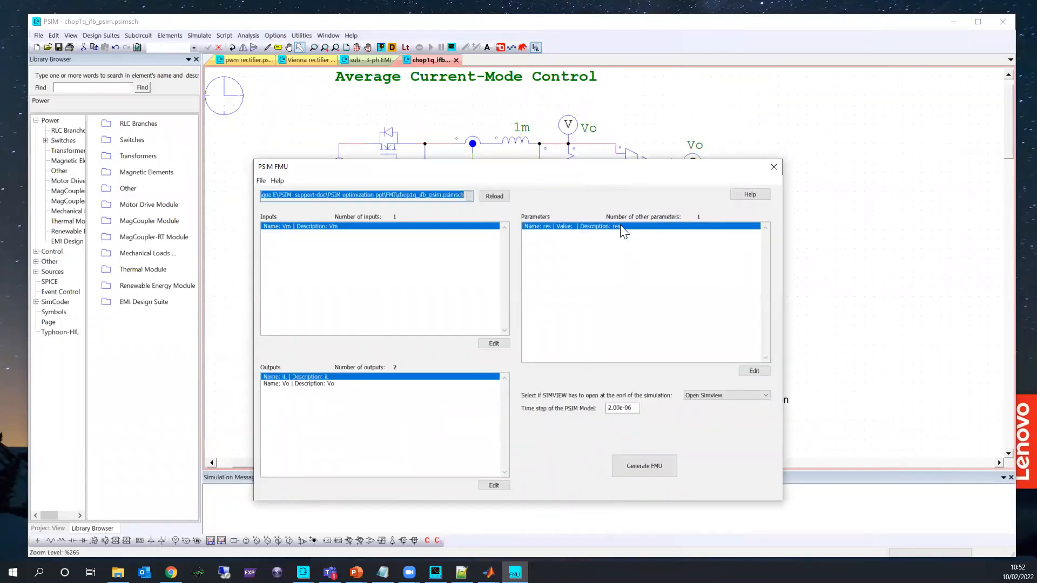
# Set the FMU export to open Simview at the end of the simulation
pyautogui.click(717, 396)
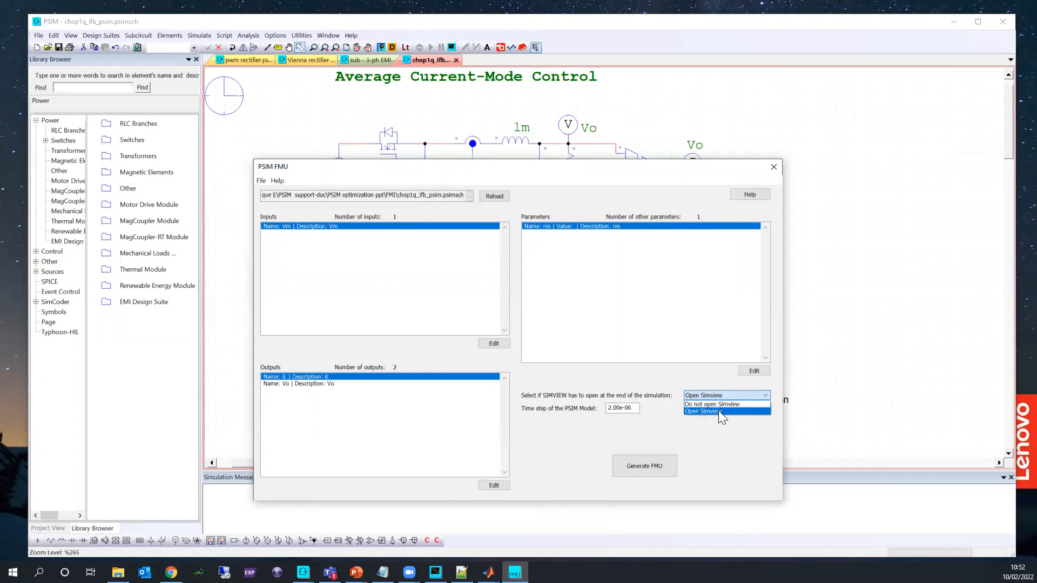
pyautogui.click(717, 411)
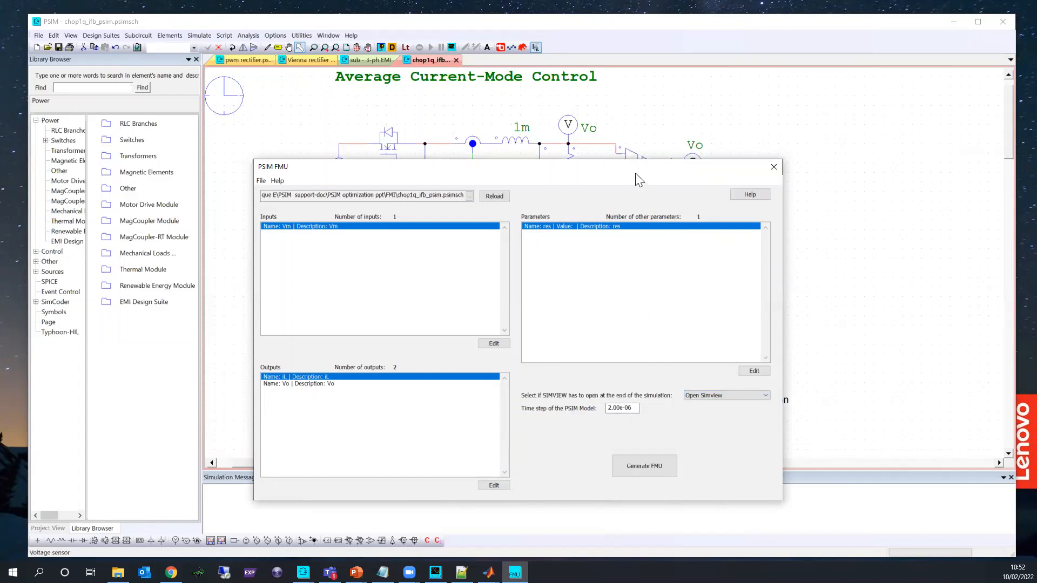
# Move the PSIM FMU window aside and view the chop1q_ifb_psim.fmu file in the FMI folder
pyautogui.moveTo(639, 176); pyautogui.dragTo(629, 135)
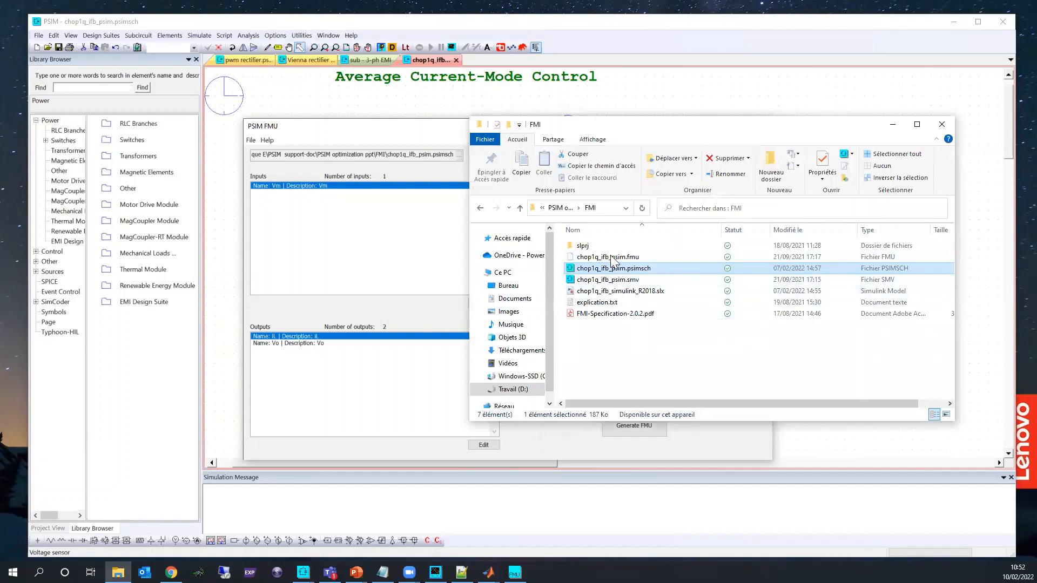
pyautogui.click(610, 256)
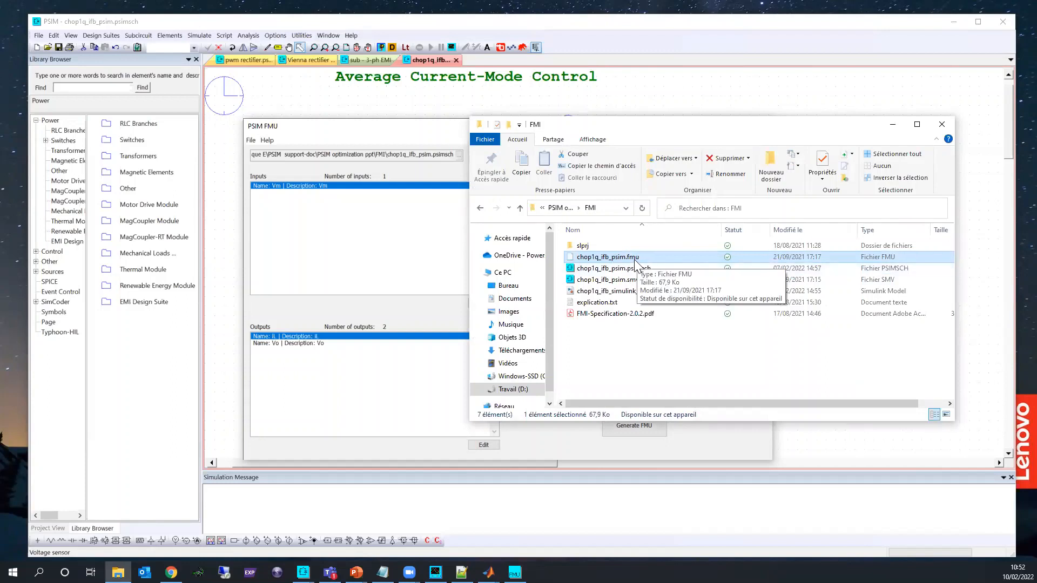
pyautogui.click(890, 124)
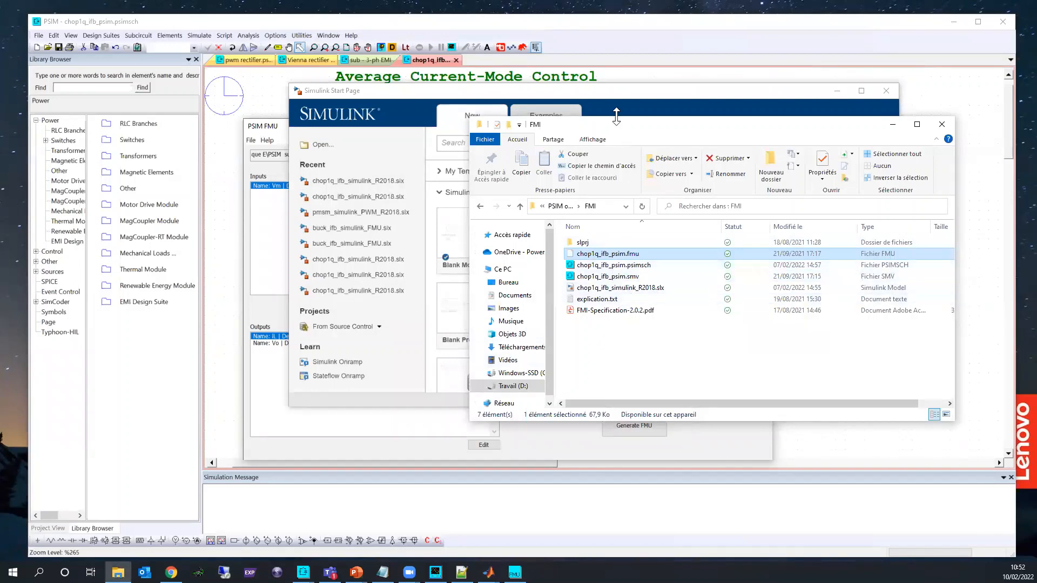
# Copy the FMI folder's path and open chop1q_ifb_simulink_R2018.slx from that folder in Simulink
pyautogui.moveTo(614, 129); pyautogui.dragTo(793, 118)
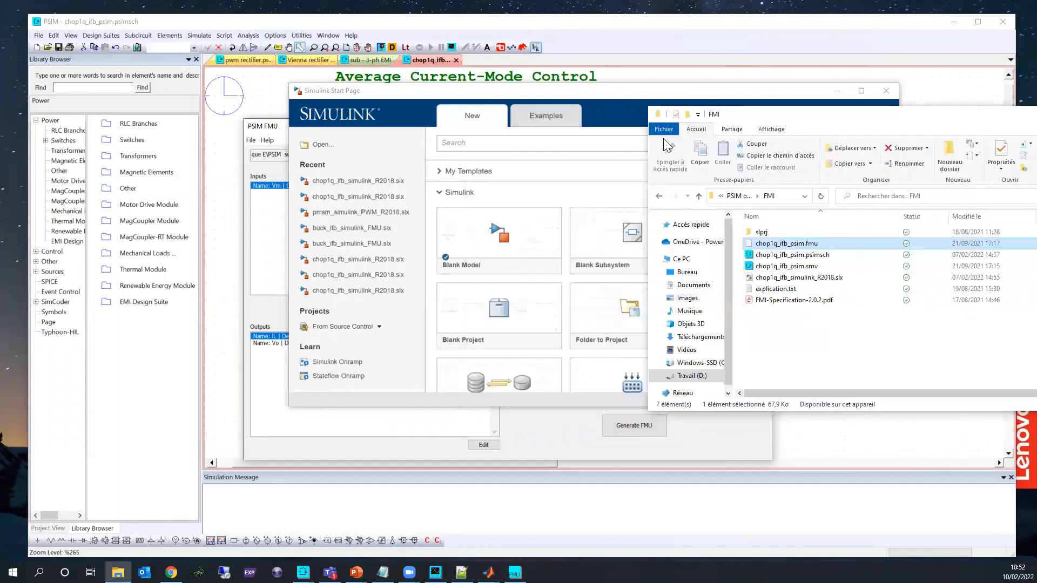
pyautogui.click(788, 197)
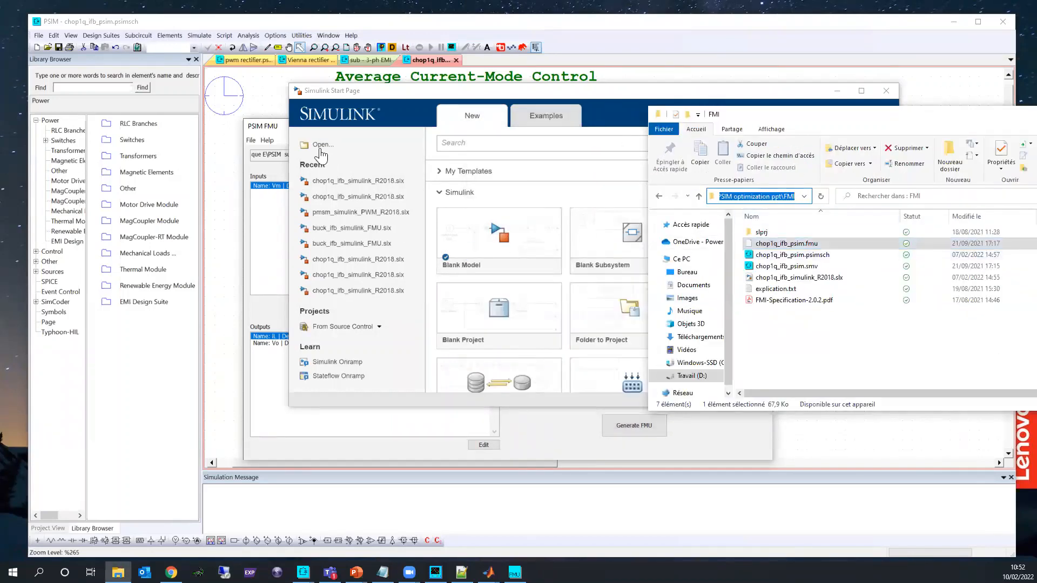
pyautogui.click(477, 147)
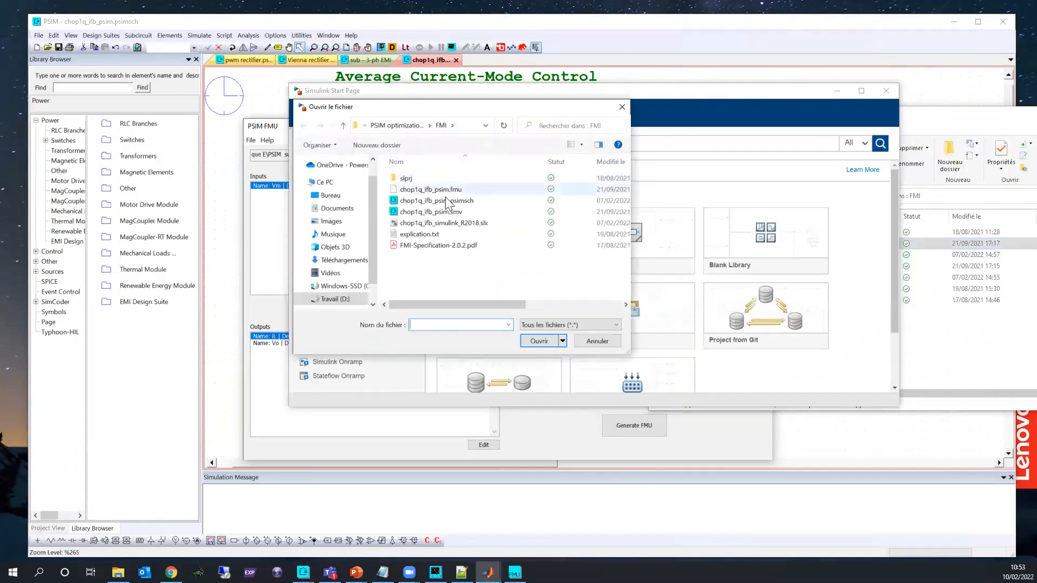
pyautogui.doubleClick(446, 221)
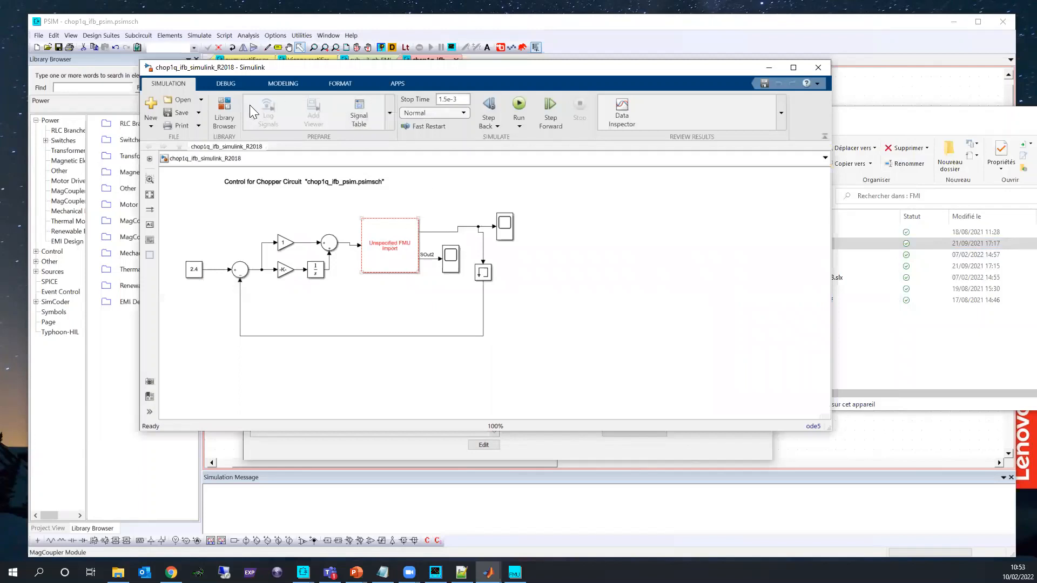
# Open the Simulink library browser and search it for FMI
pyautogui.click(230, 111)
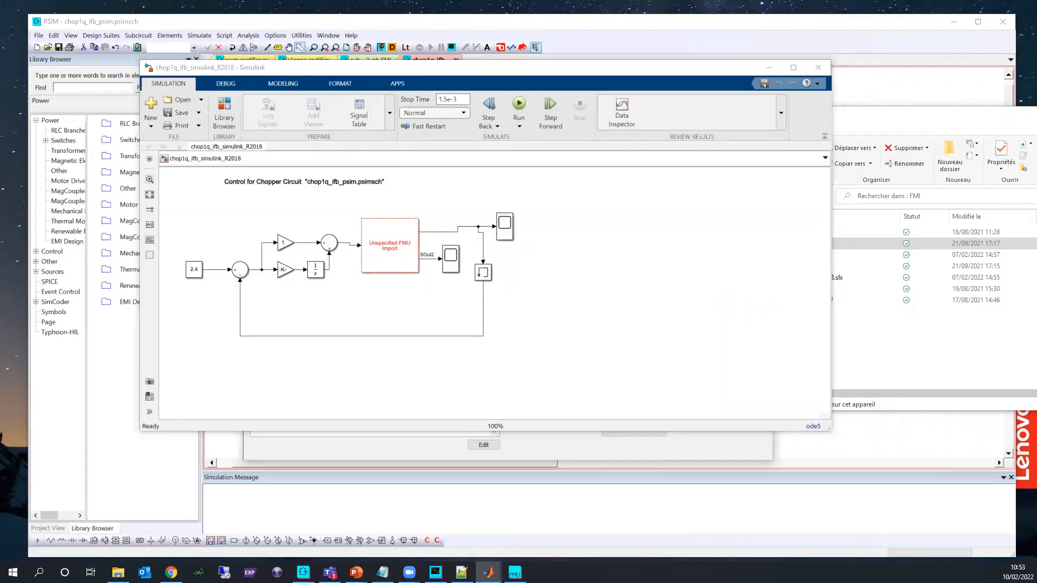
pyautogui.click(464, 185)
pyautogui.press('BackSpace')
pyautogui.press('BackSpace')
pyautogui.press('BackSpace')
pyautogui.press('BackSpace')
pyautogui.press('BackSpace')
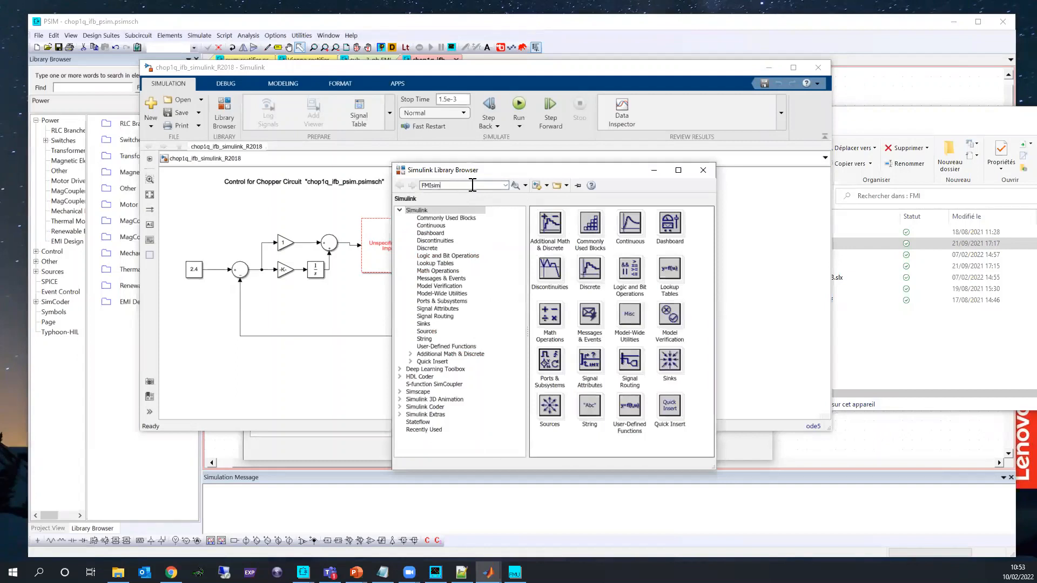
pyautogui.press('BackSpace')
pyautogui.press('Return')
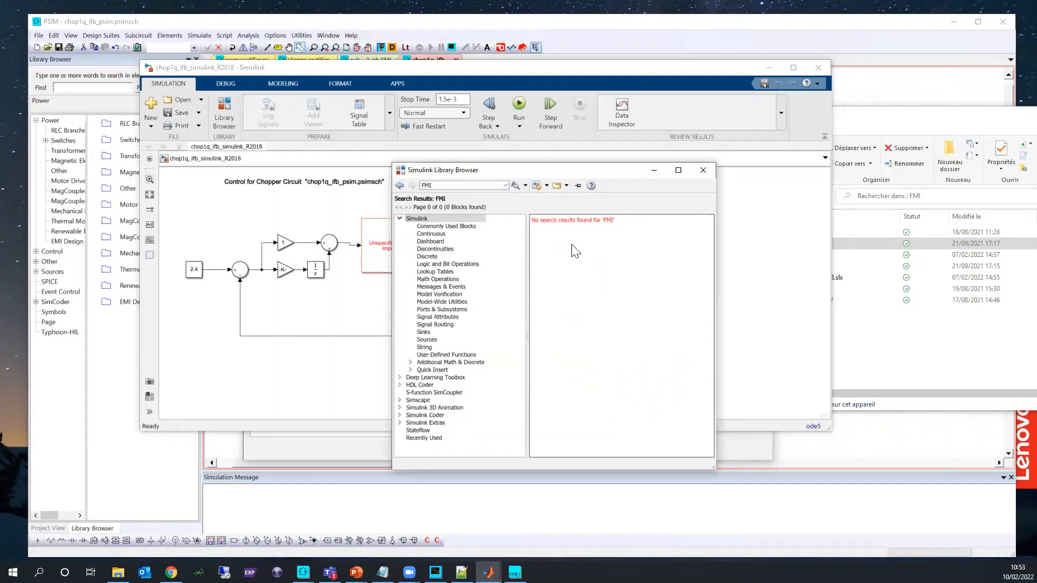
# Find the FMU block by searching for FMU, add it beside the control diagram, and delete the old unspecified FMU Import block
pyautogui.doubleClick(464, 185)
pyautogui.write('FMU')
pyautogui.press('Return')
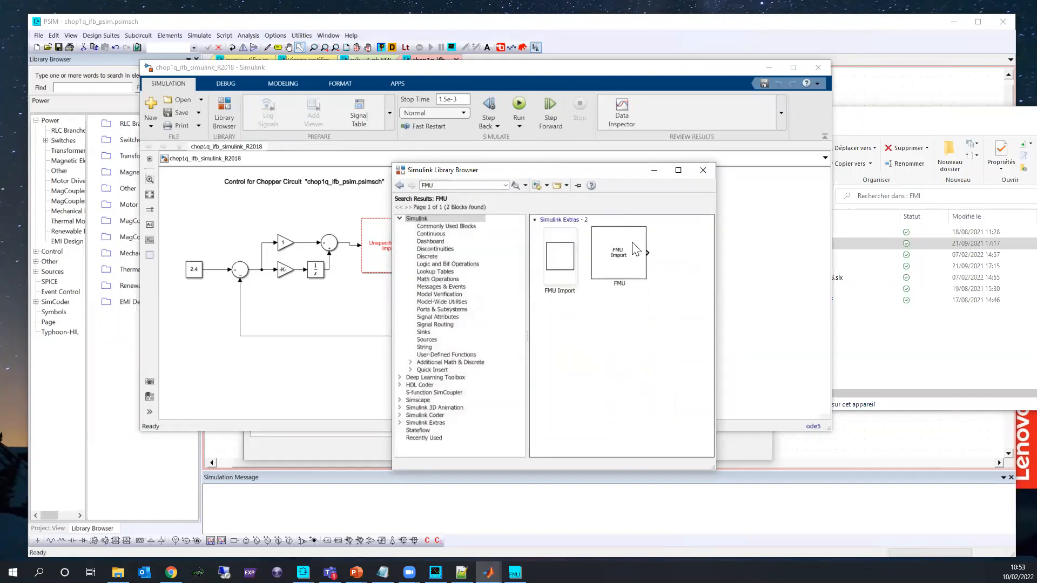
pyautogui.click(614, 258)
pyautogui.moveTo(616, 262); pyautogui.dragTo(649, 273)
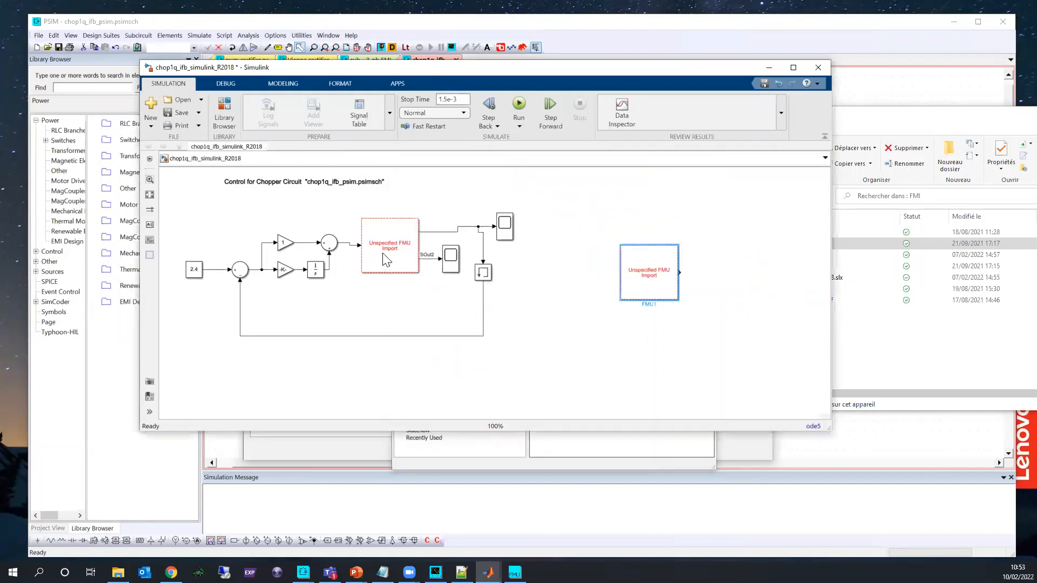
pyautogui.click(382, 259)
pyautogui.press('Delete')
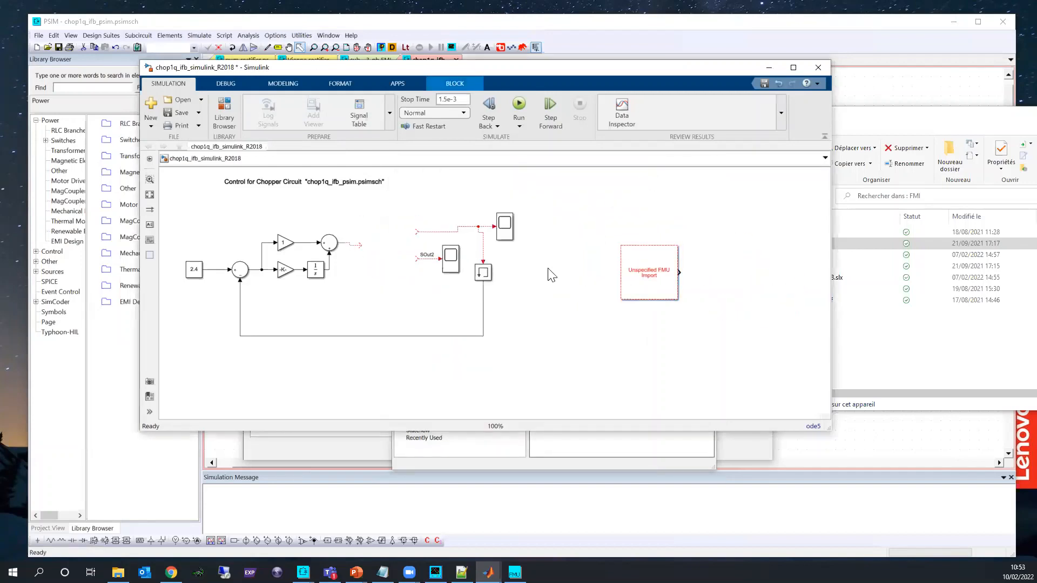
# Open the new FMU block's parameters and browse for its FMU file in the FMI folder
pyautogui.click(639, 270)
pyautogui.doubleClick(639, 270)
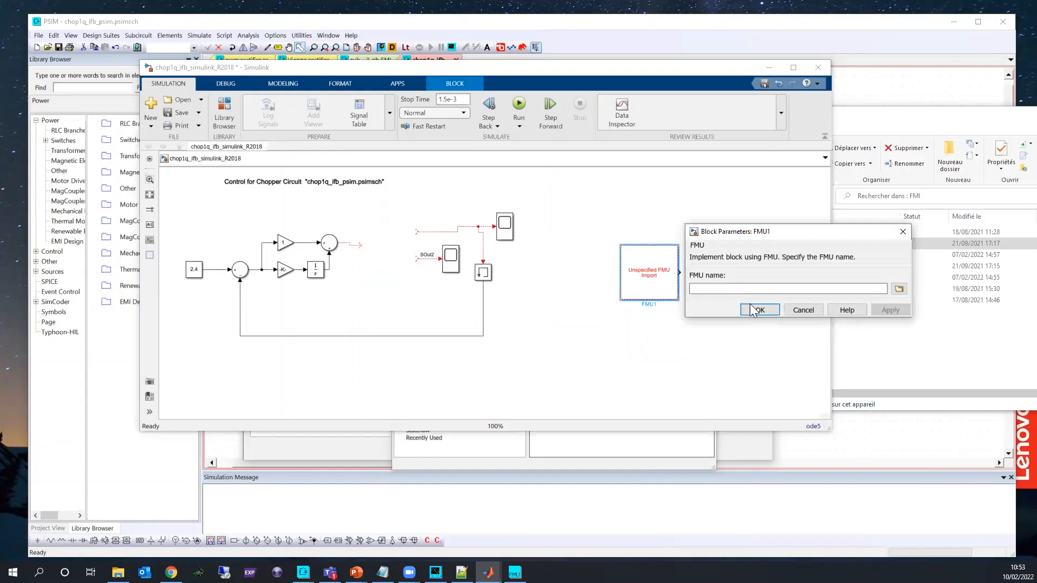
pyautogui.click(897, 289)
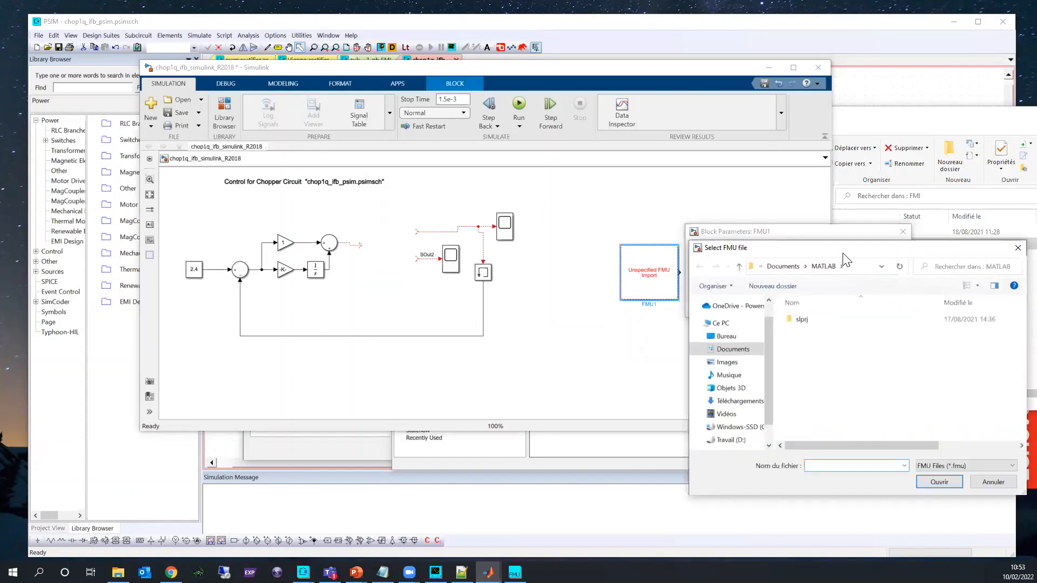
pyautogui.click(726, 248)
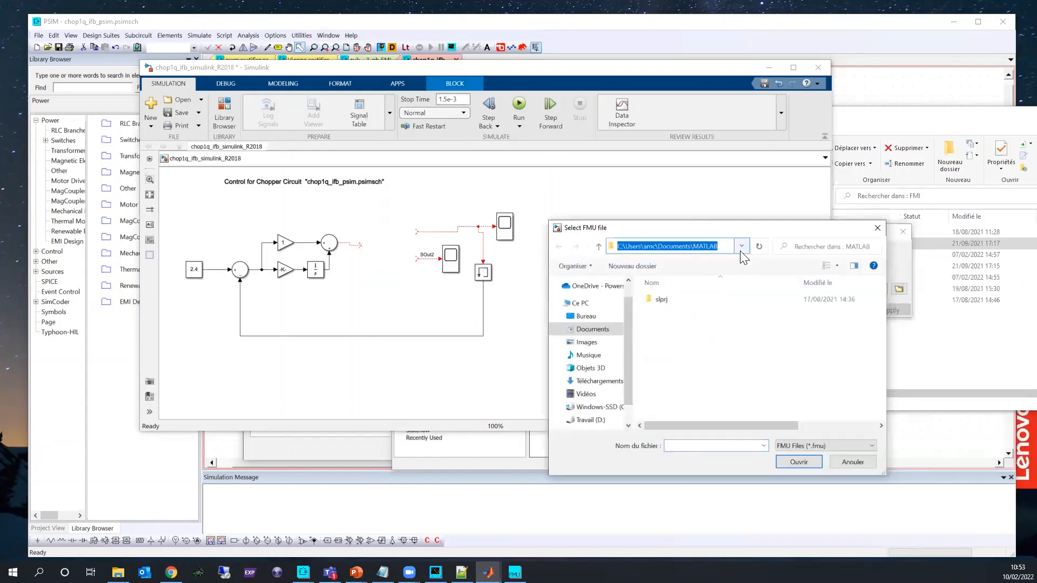
pyautogui.hotkey('ctrl', 'v')
pyautogui.press('Return')
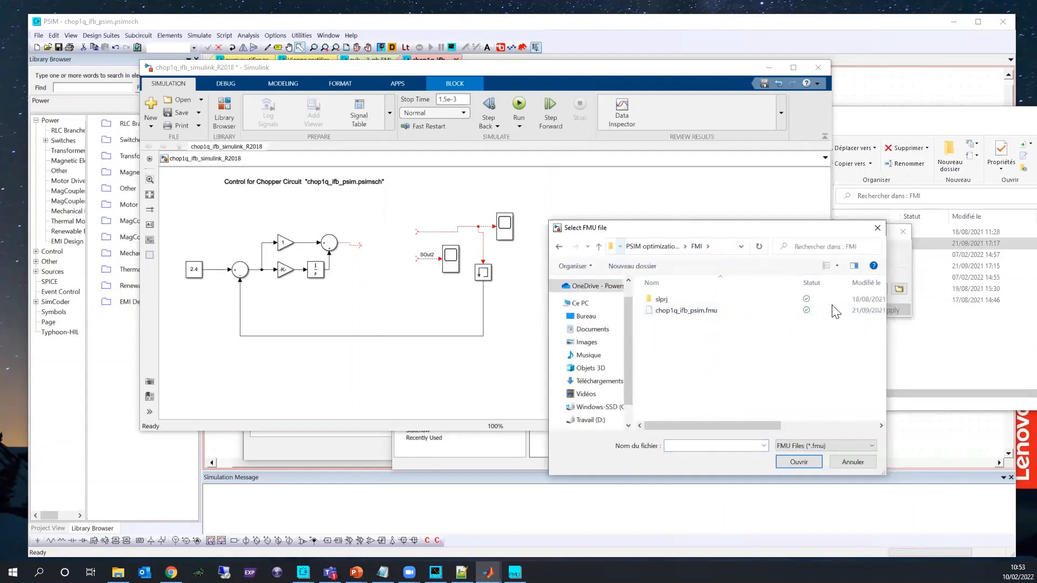
pyautogui.click(841, 445)
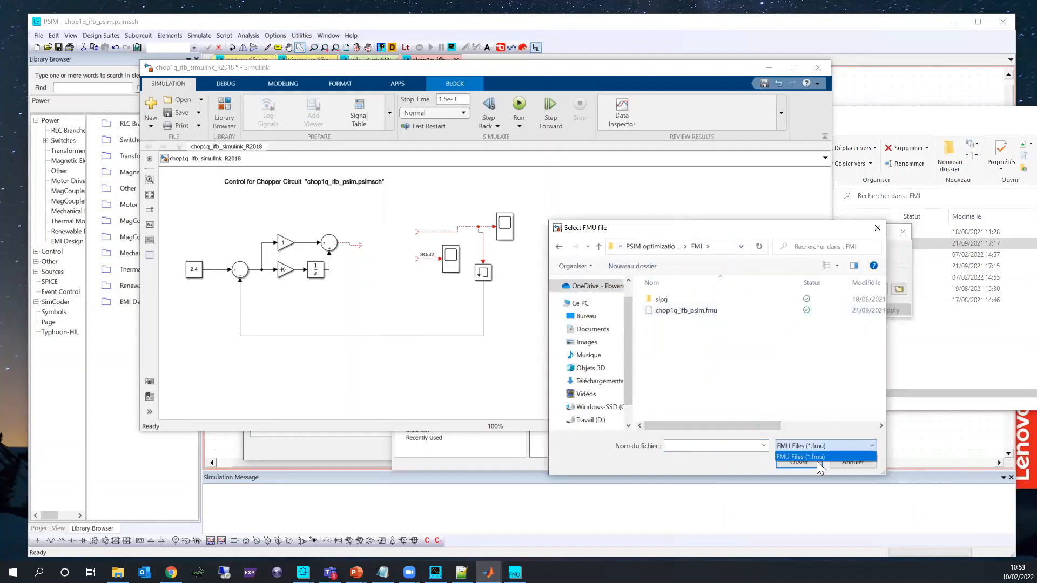
pyautogui.click(810, 457)
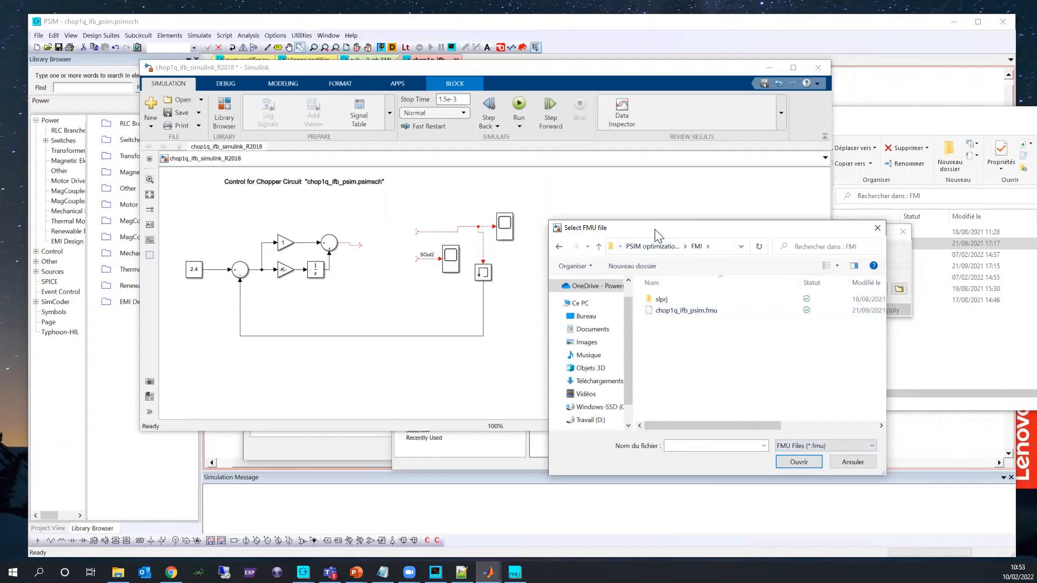
pyautogui.moveTo(655, 233); pyautogui.dragTo(656, 222)
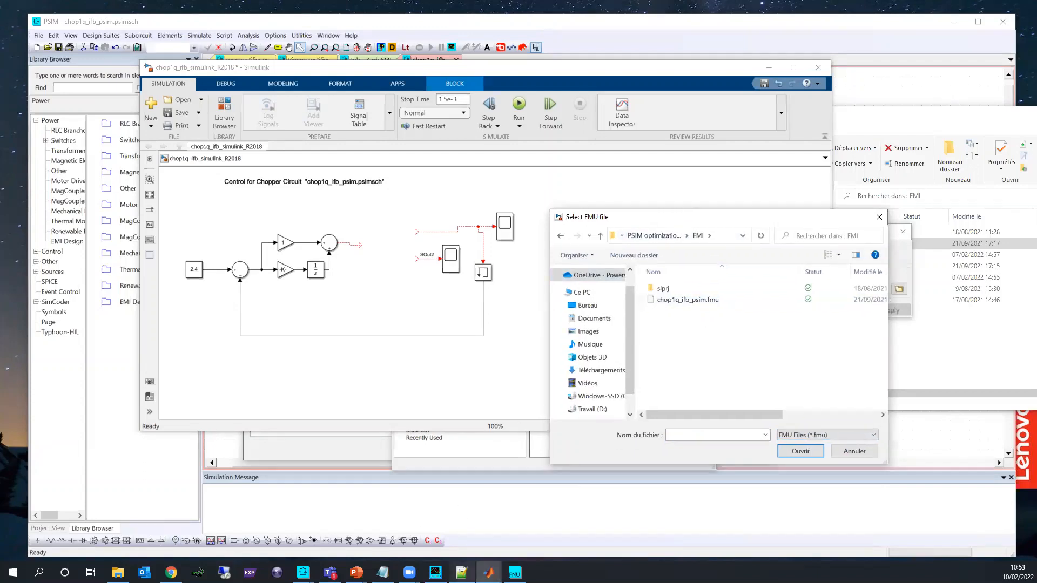
# Bring up the FMI folder and the PSIM FMU window to relate the Generate FMU command to the chop1q_ifb_psim.fmu file
pyautogui.click(119, 572)
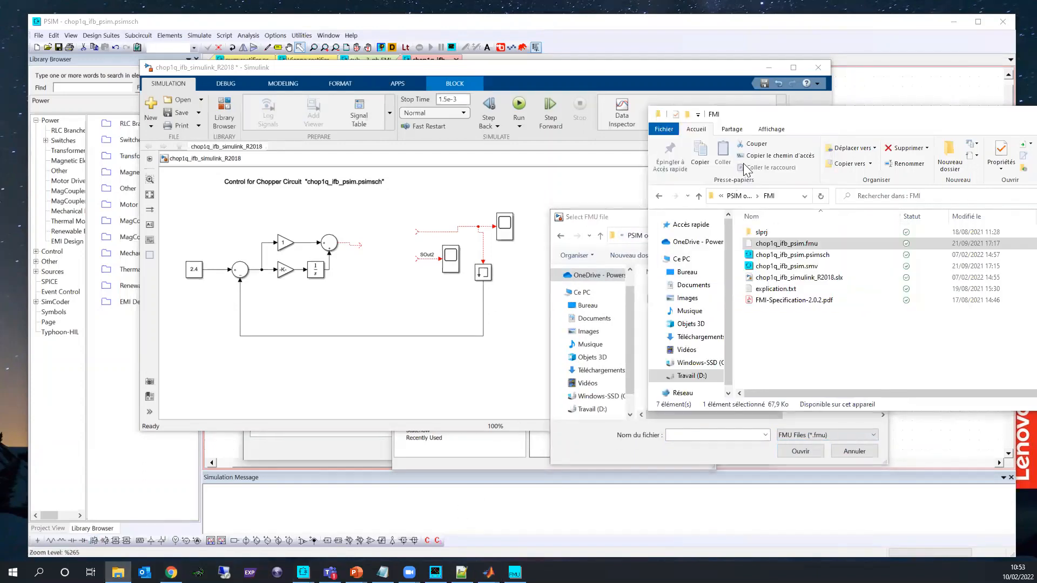
pyautogui.moveTo(783, 121); pyautogui.dragTo(878, 158)
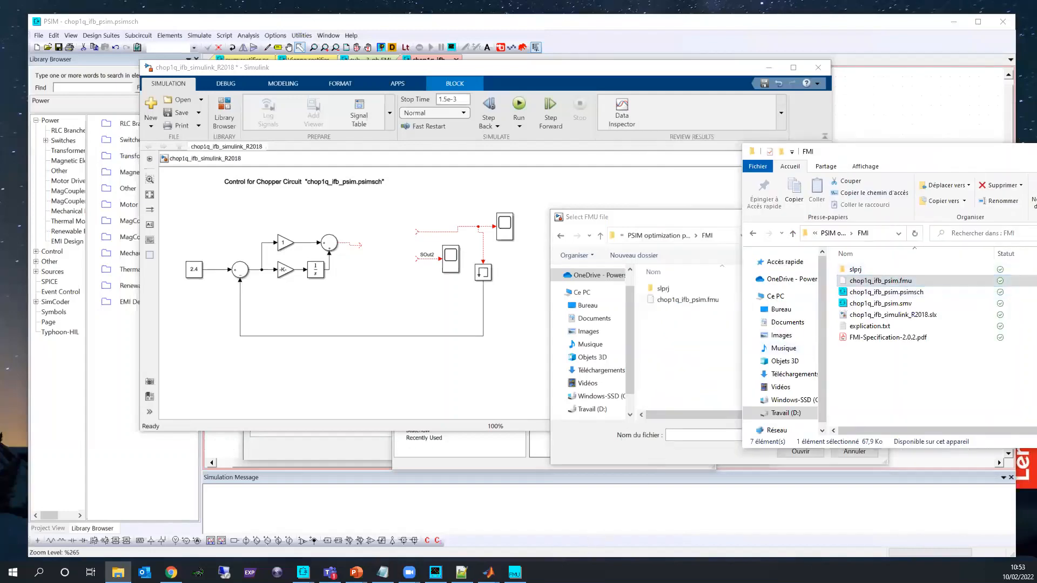
pyautogui.click(514, 572)
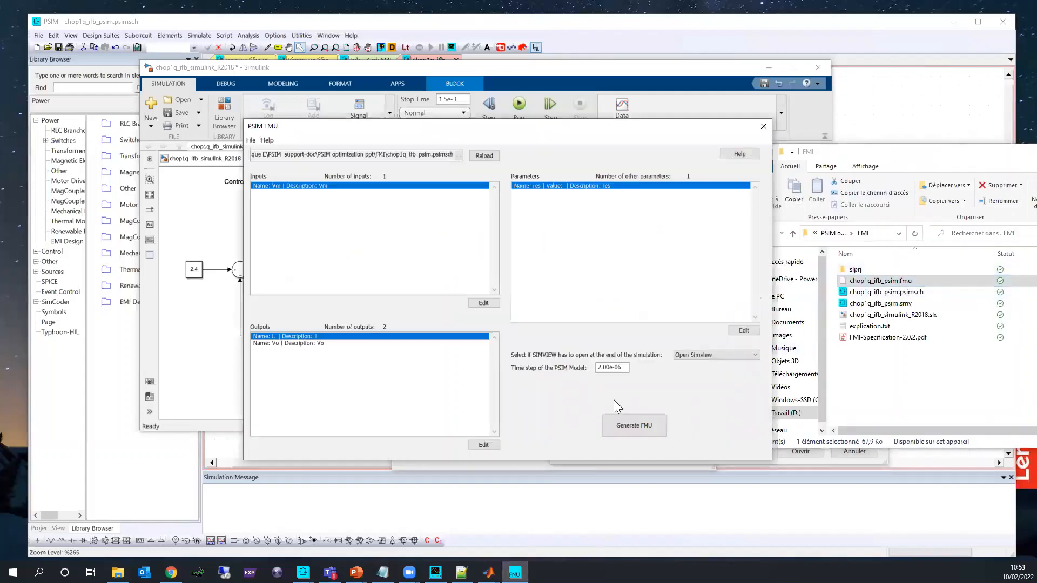
pyautogui.click(637, 427)
pyautogui.click(916, 280)
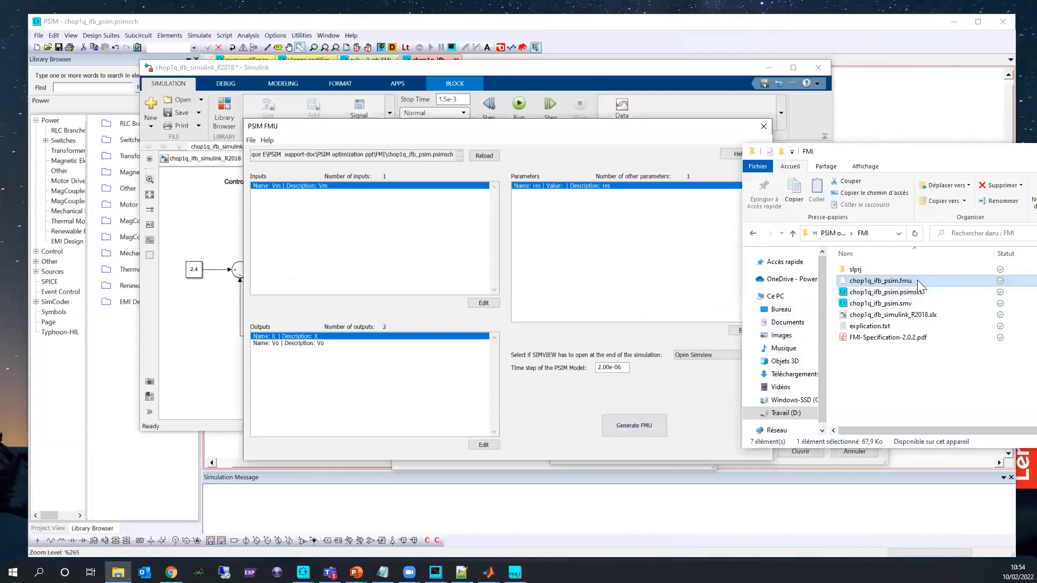
# Return to the FMU file selection, load chop1q_ifb_psim.fmu into the block, add its folder to the MATLAB path, and apply the parameters
pyautogui.click(489, 572)
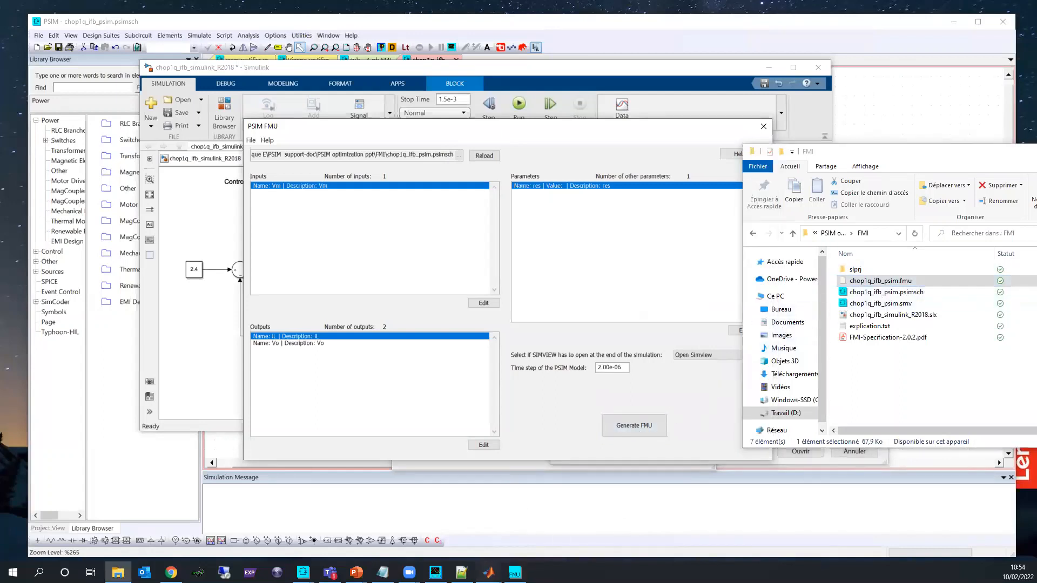
pyautogui.click(609, 513)
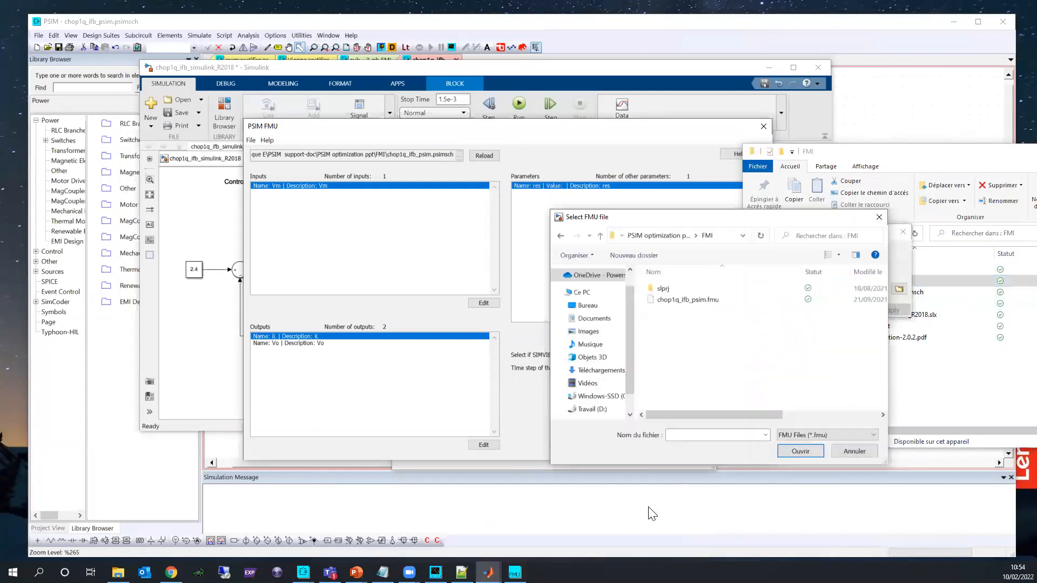
pyautogui.click(725, 301)
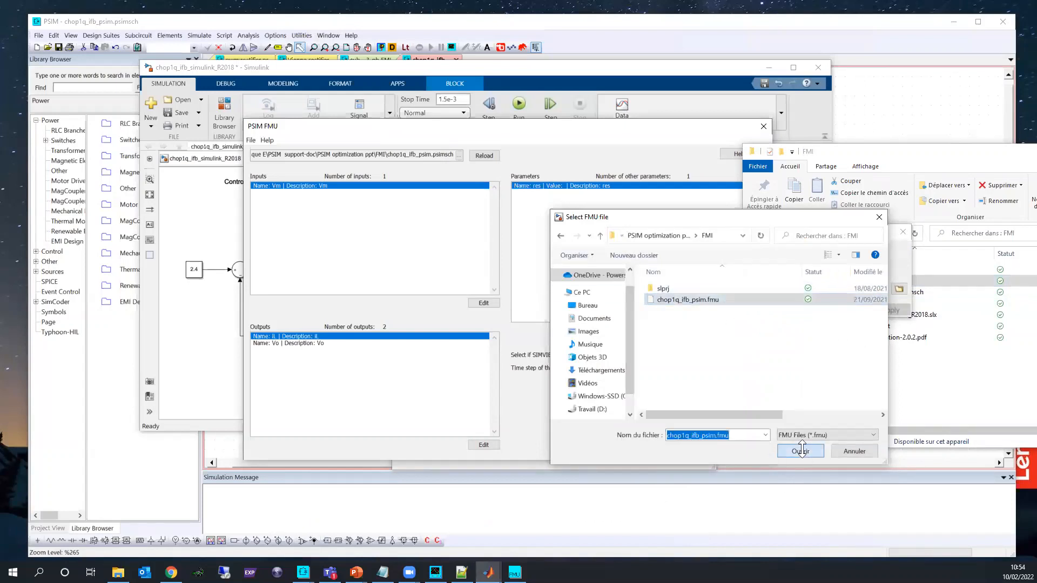
pyautogui.click(801, 450)
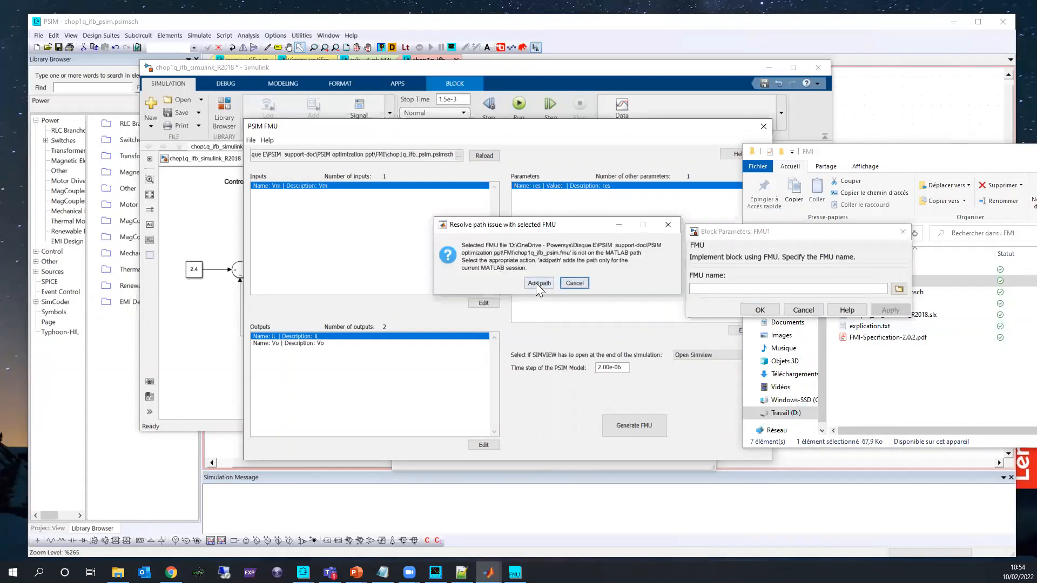
pyautogui.click(537, 283)
pyautogui.click(886, 310)
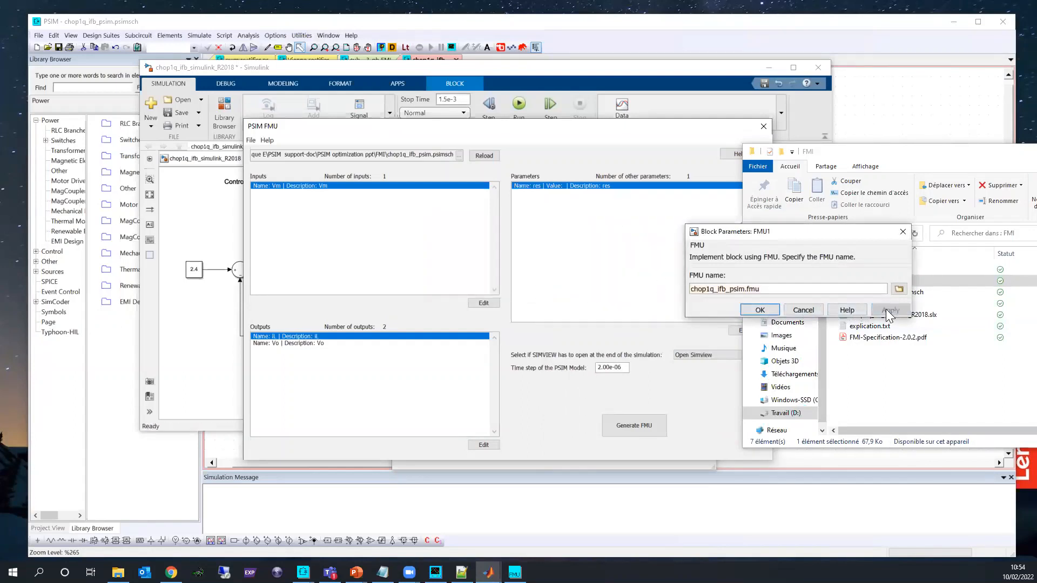
pyautogui.click(758, 311)
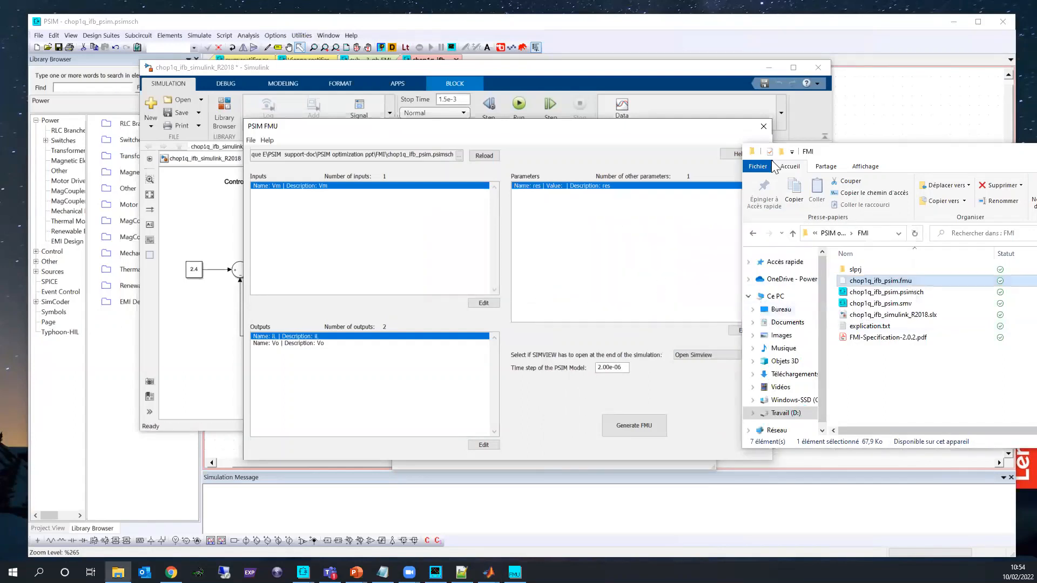
# Clear away the FMI folder and PSIM FMU windows, and move the FMU block into the gap so its ports join the loose signal lines
pyautogui.moveTo(826, 154); pyautogui.dragTo(359, 152)
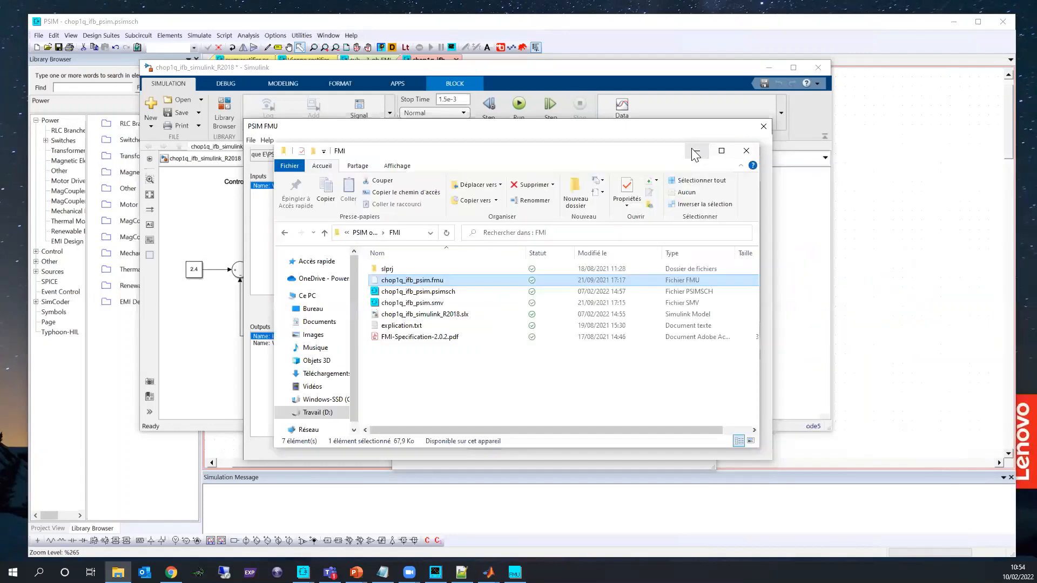
pyautogui.click(694, 152)
pyautogui.click(762, 127)
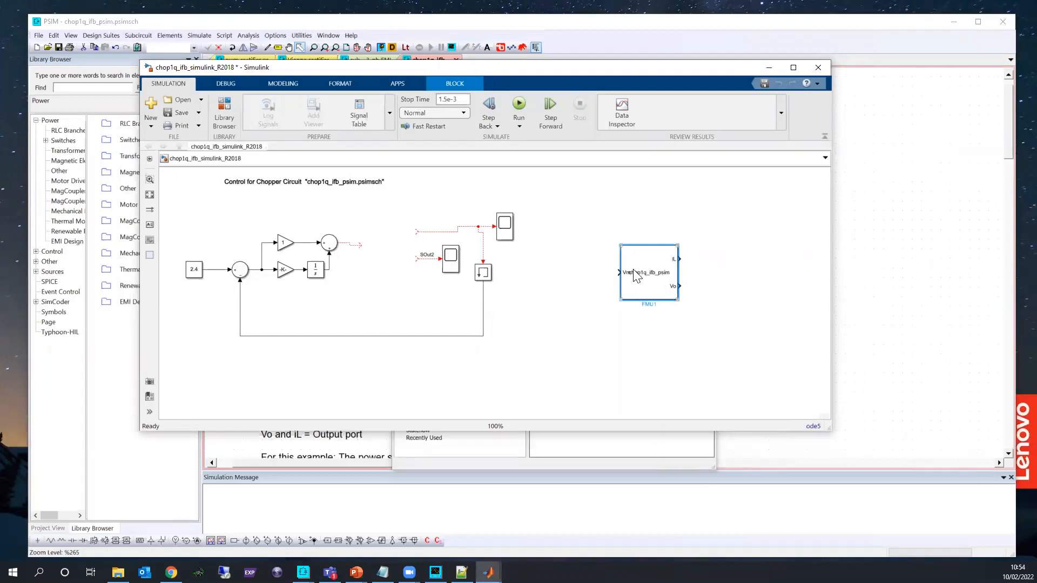
pyautogui.moveTo(632, 298); pyautogui.dragTo(370, 273)
pyautogui.click(414, 303)
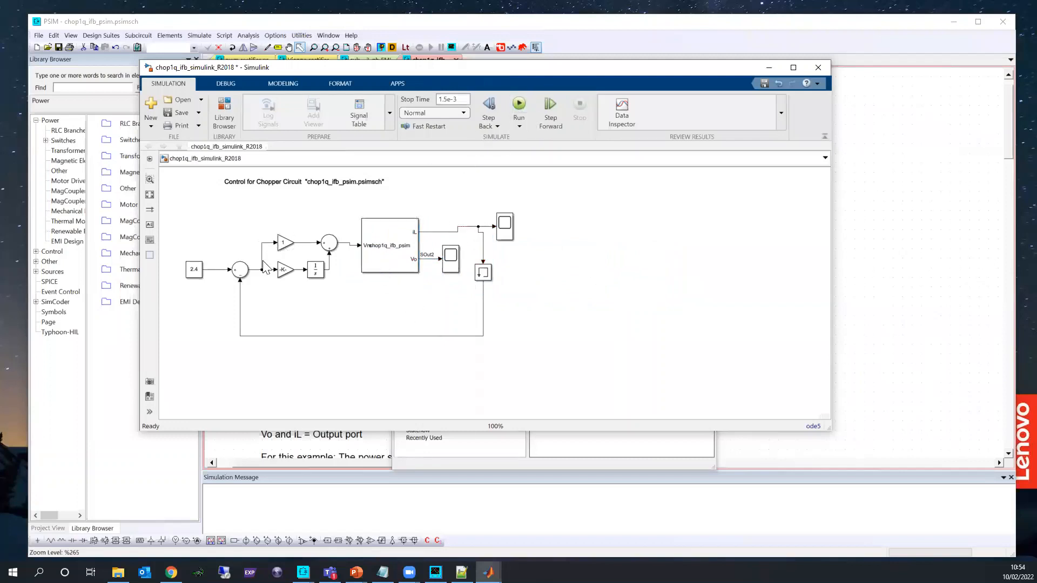
# Run the Simulink co-simulation and plot Vo in Simview, enlarging the graph and moving the window over the model
pyautogui.click(520, 103)
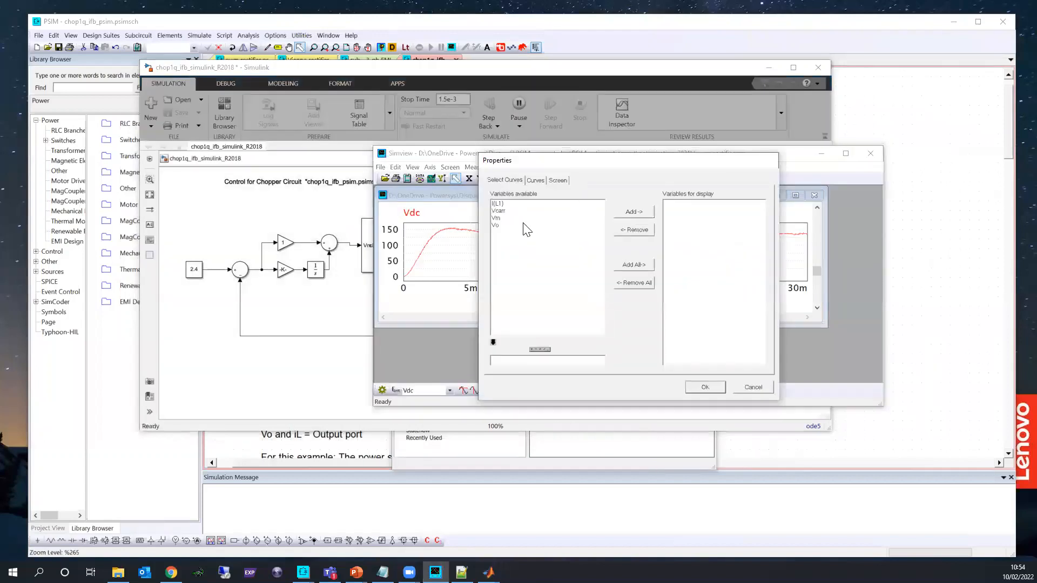
pyautogui.click(513, 224)
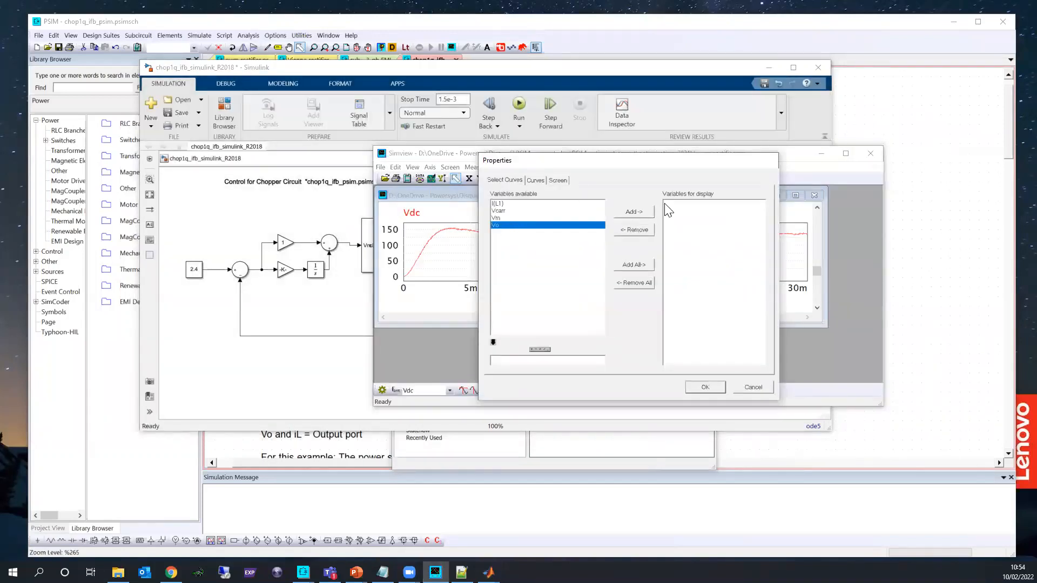
pyautogui.click(705, 387)
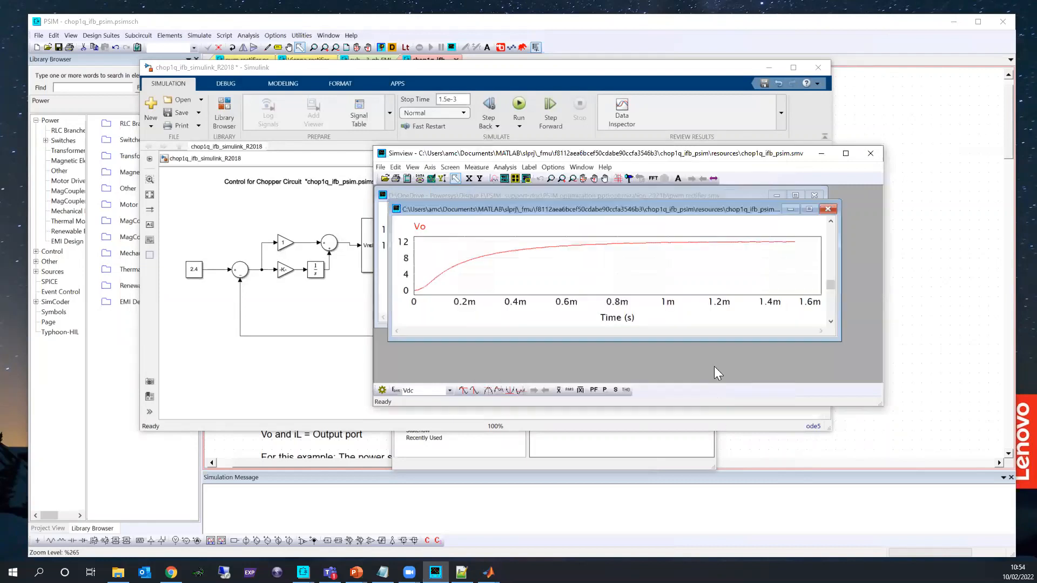
pyautogui.click(804, 220)
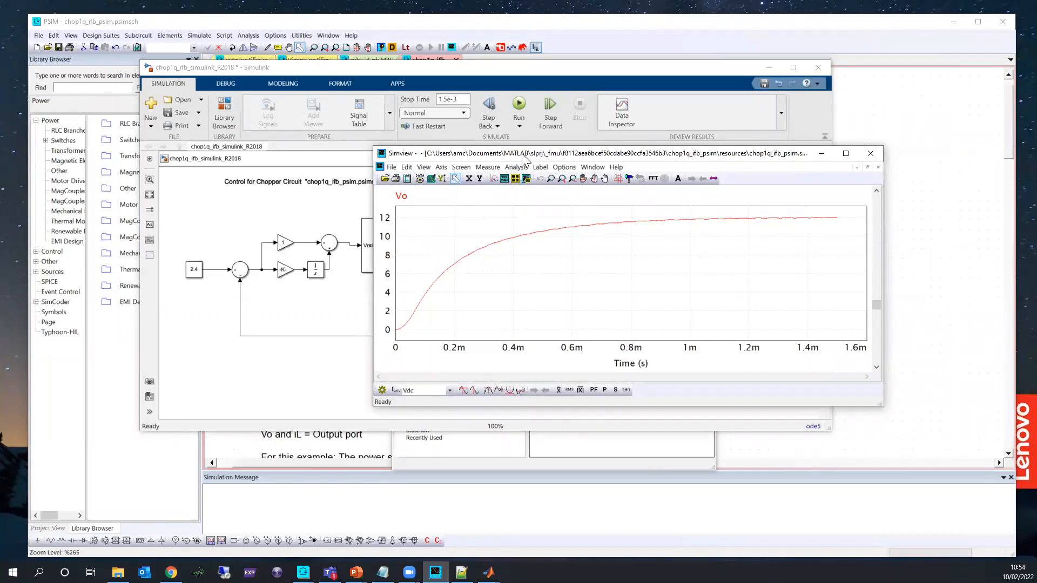
pyautogui.moveTo(522, 156); pyautogui.dragTo(418, 137)
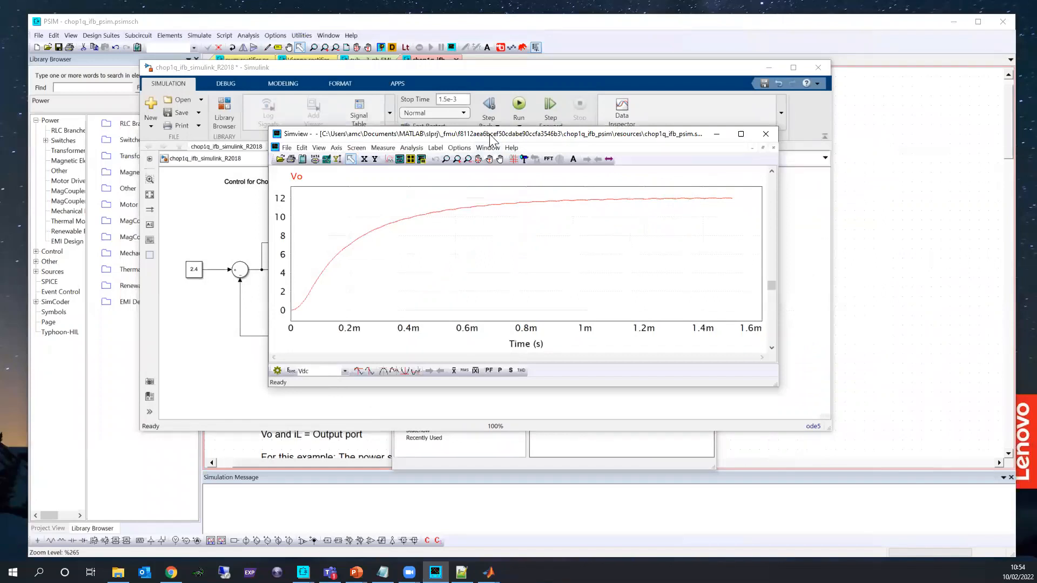
# Uncover the Simulink model, examine the end of the Vo curve in Scope1 by magnifying both axes, and put the scope away
pyautogui.moveTo(492, 139); pyautogui.dragTo(727, 196)
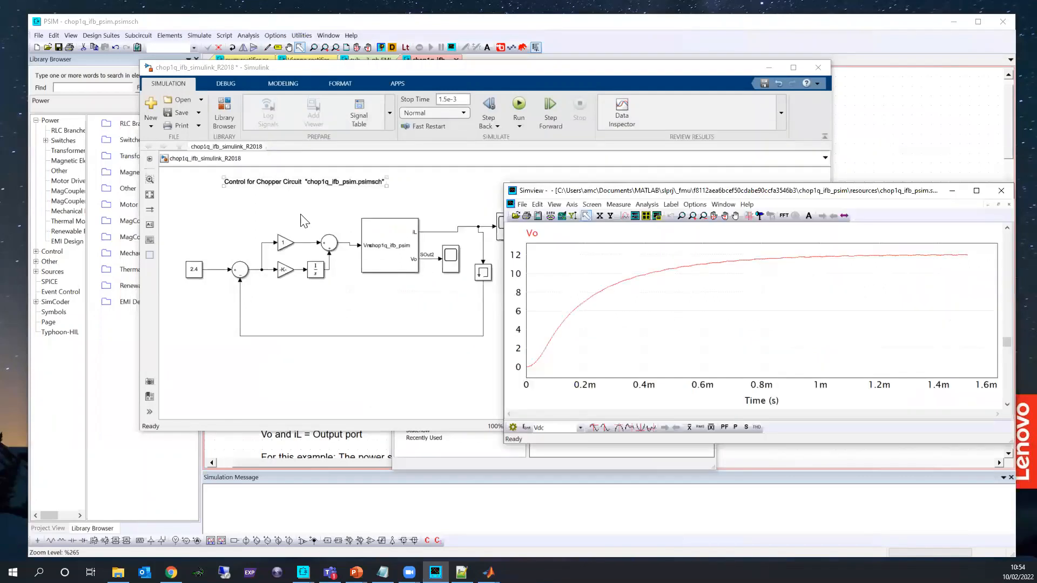
pyautogui.click(450, 266)
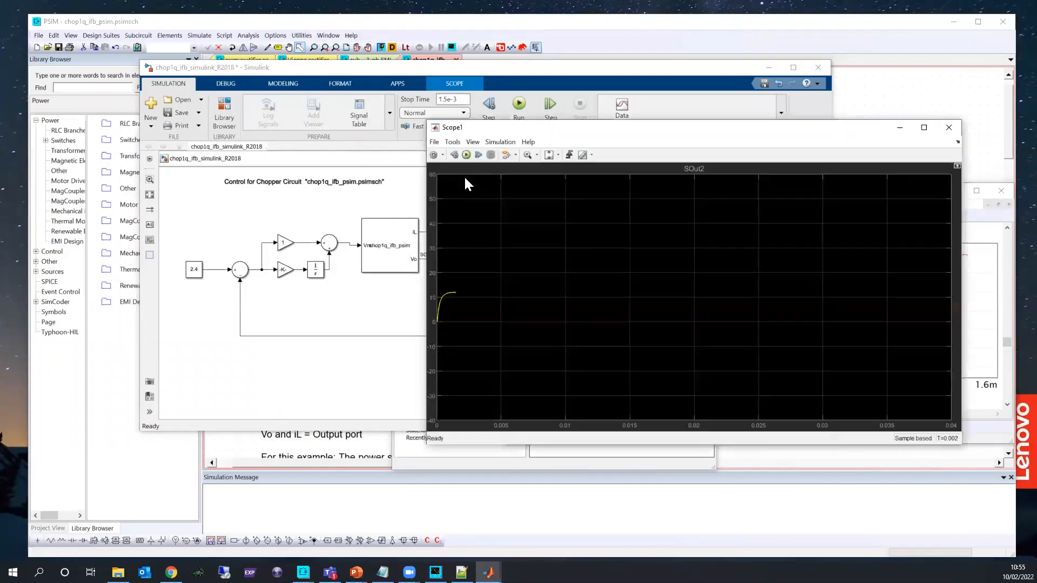
pyautogui.click(537, 155)
pyautogui.moveTo(456, 286); pyautogui.dragTo(459, 296)
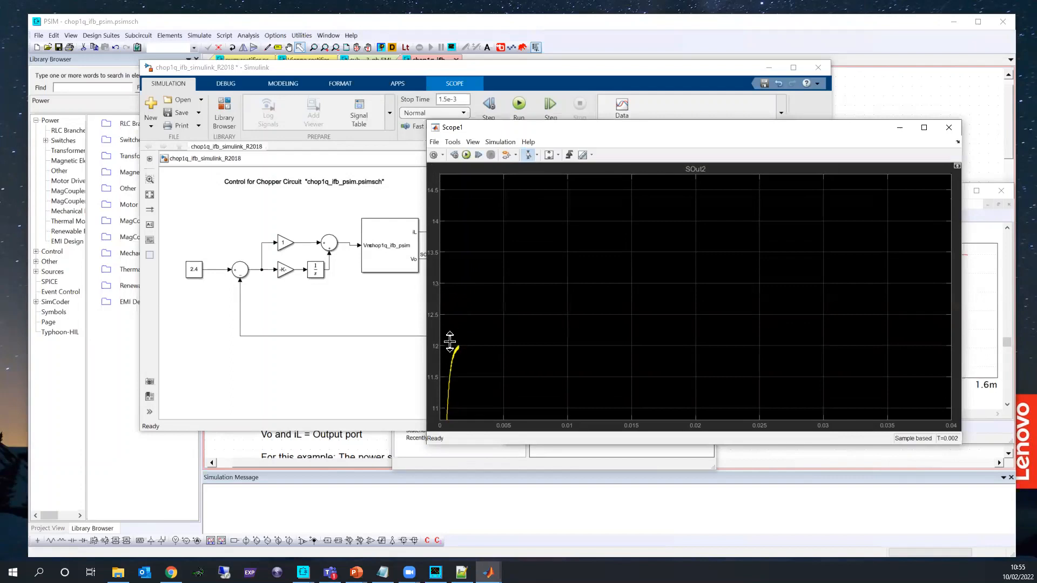
pyautogui.moveTo(449, 341); pyautogui.dragTo(456, 352)
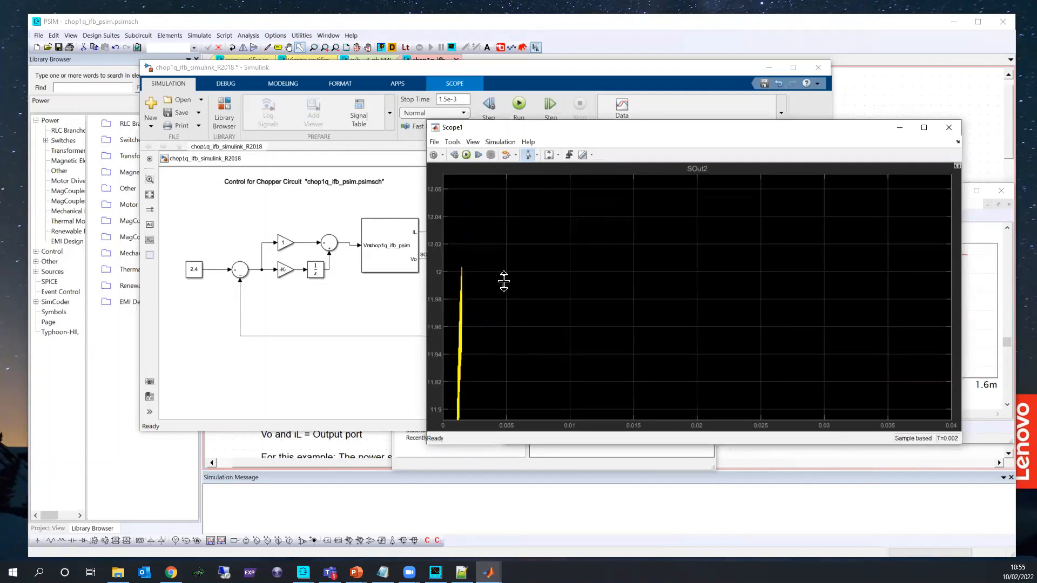
pyautogui.click(536, 156)
pyautogui.click(529, 180)
pyautogui.moveTo(444, 265); pyautogui.dragTo(440, 264)
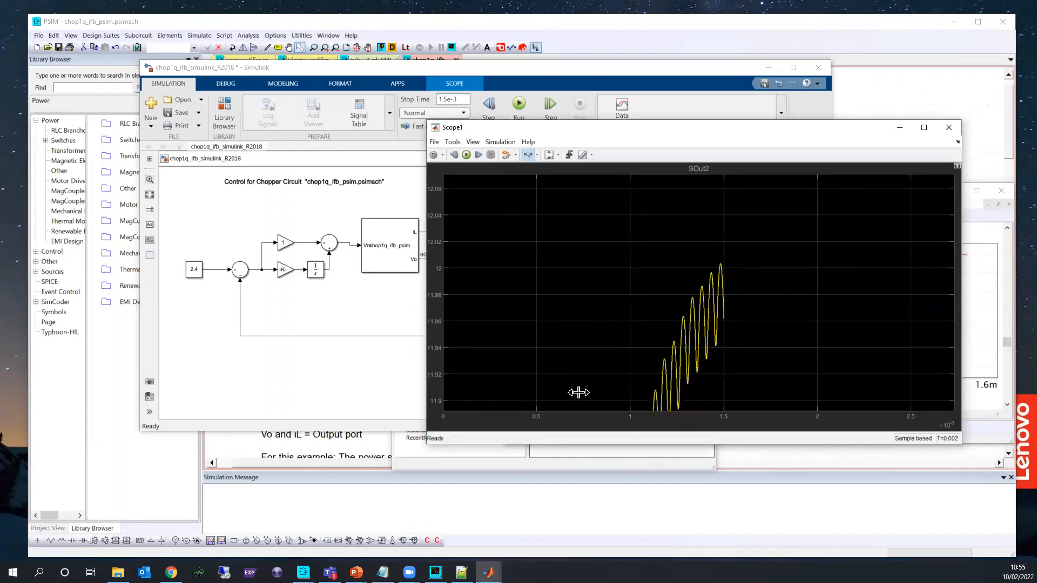
pyautogui.click(898, 129)
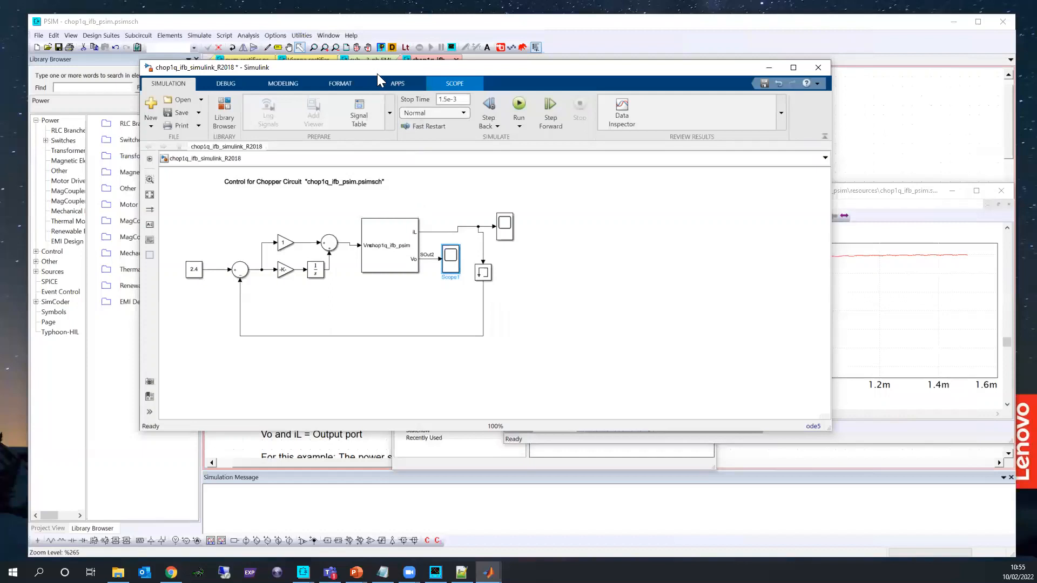
pyautogui.moveTo(377, 73); pyautogui.dragTo(467, 96)
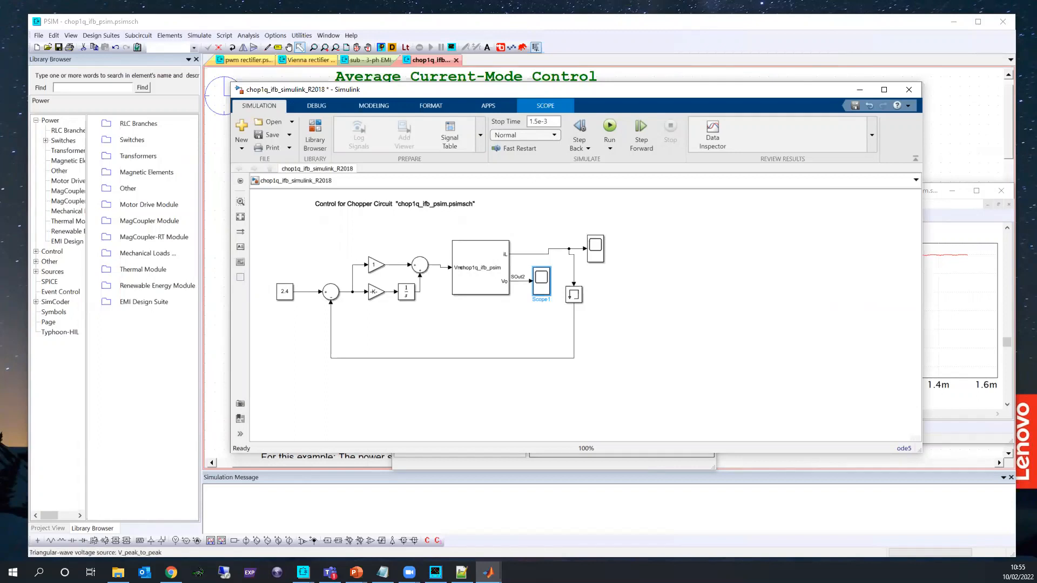
# Switch to Chrome, search Google for Functional Mock-up Interface, accept the cookie consent, and glance at the Wikipedia article before returning to the results
pyautogui.hotkey('alt', 'Tab')
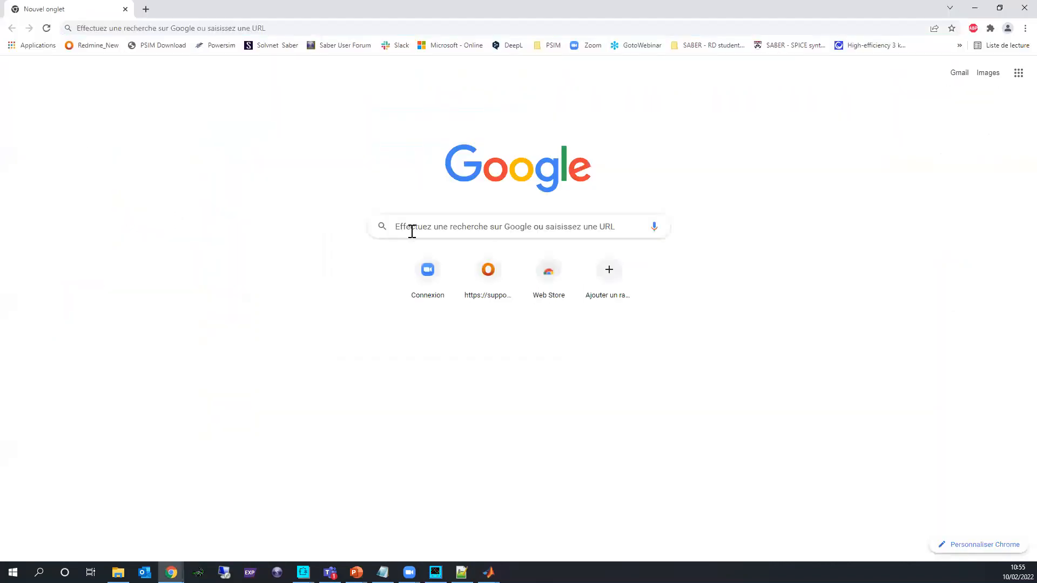
pyautogui.click(412, 230)
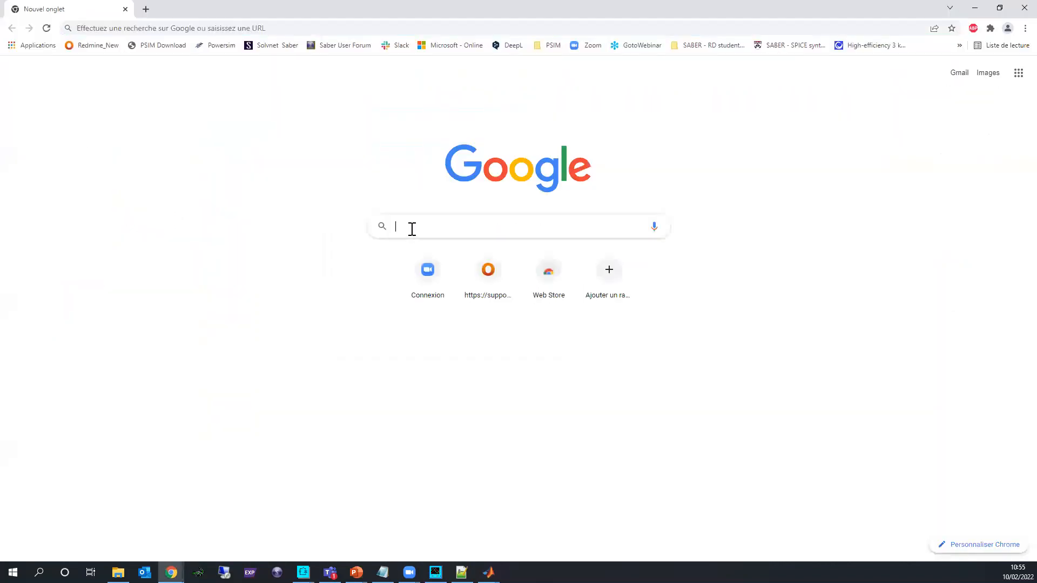
pyautogui.write('FC')
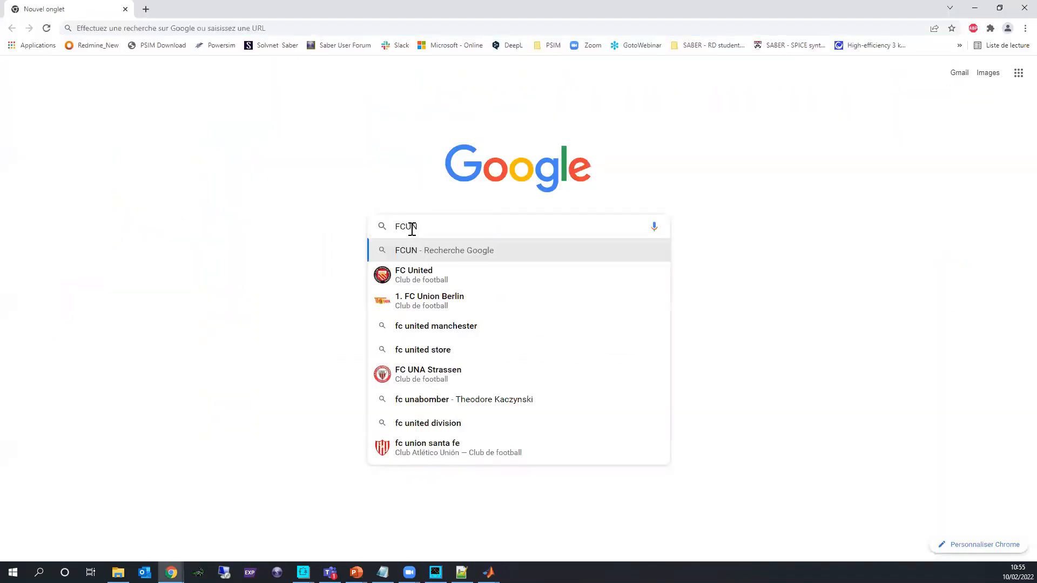
pyautogui.press('BackSpace')
pyautogui.write('UNCTIUONAL')
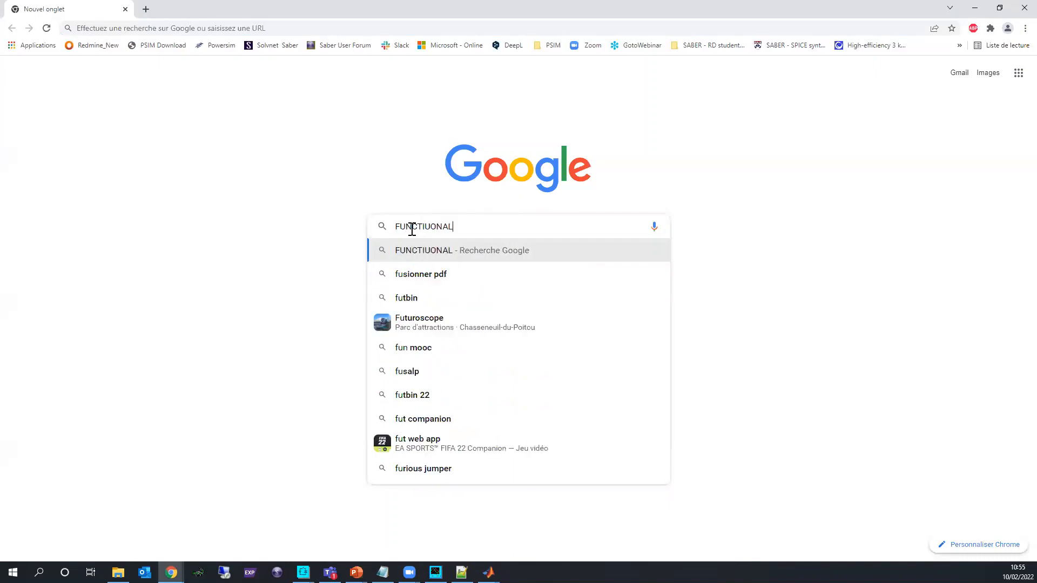
pyautogui.write(' %OCK UP INTERF')
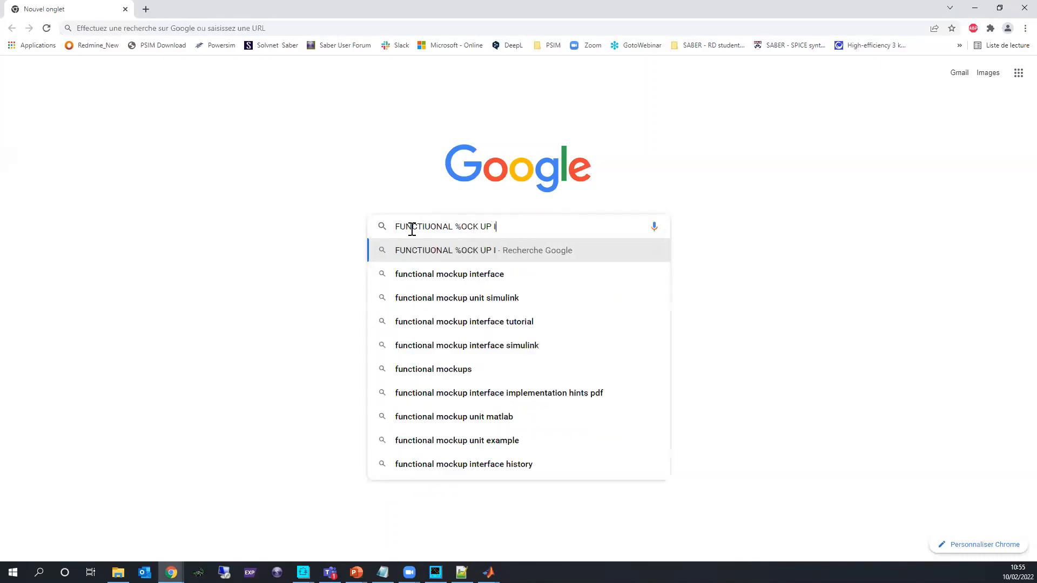
pyautogui.write('ACE')
pyautogui.press('Return')
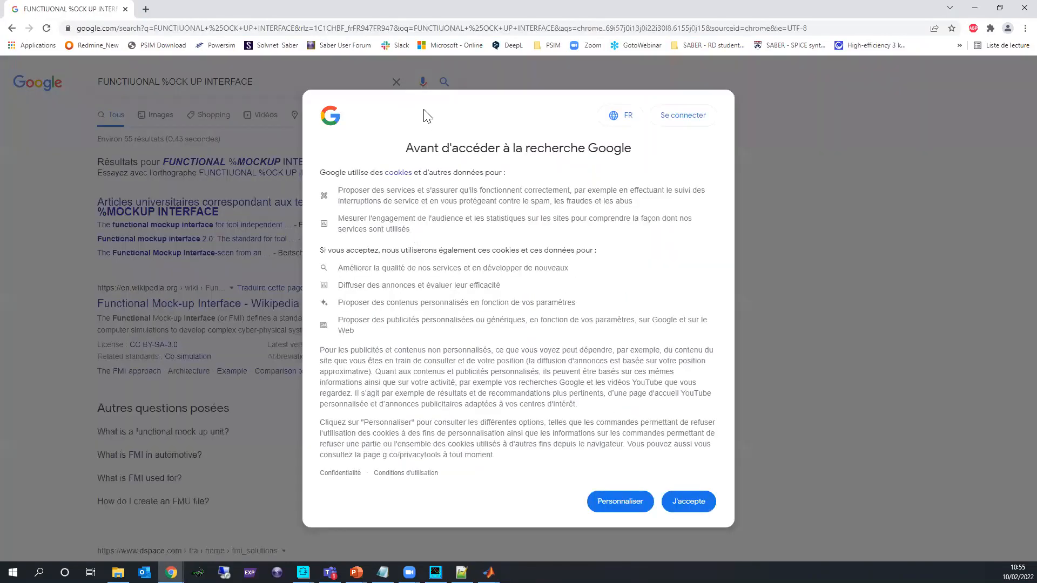
pyautogui.click(690, 499)
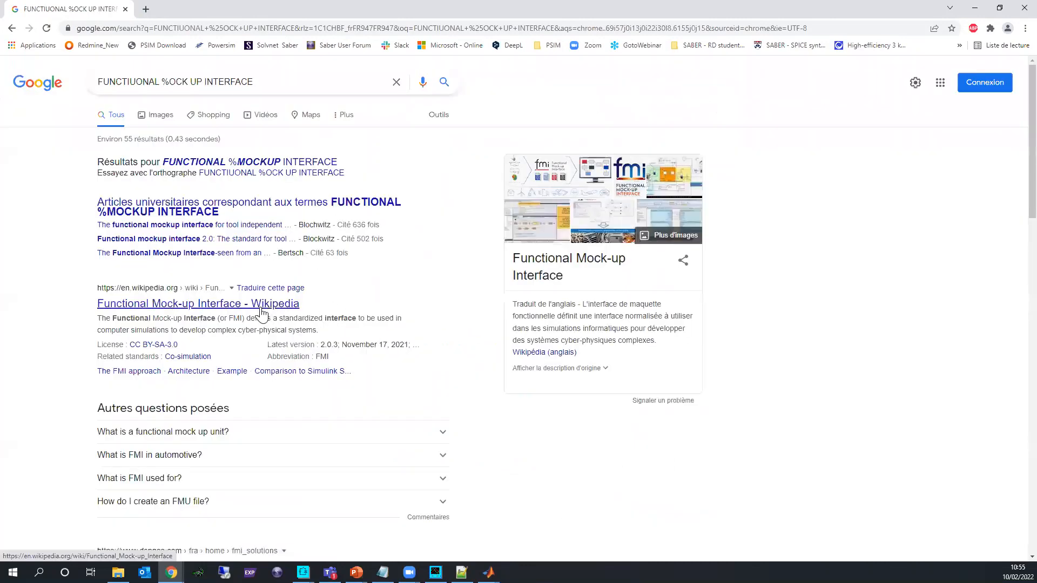
pyautogui.click(261, 314)
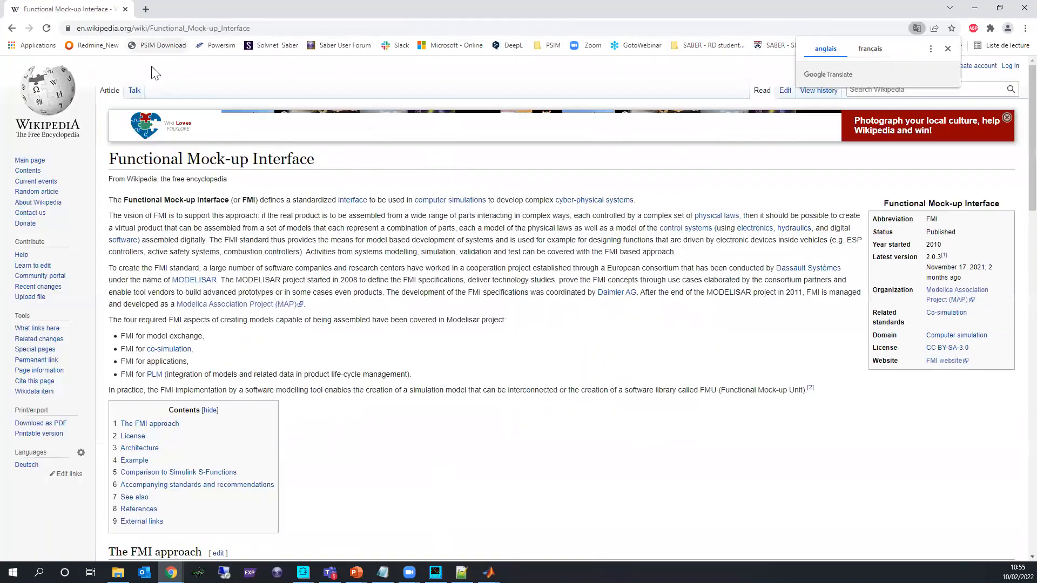
pyautogui.click(12, 28)
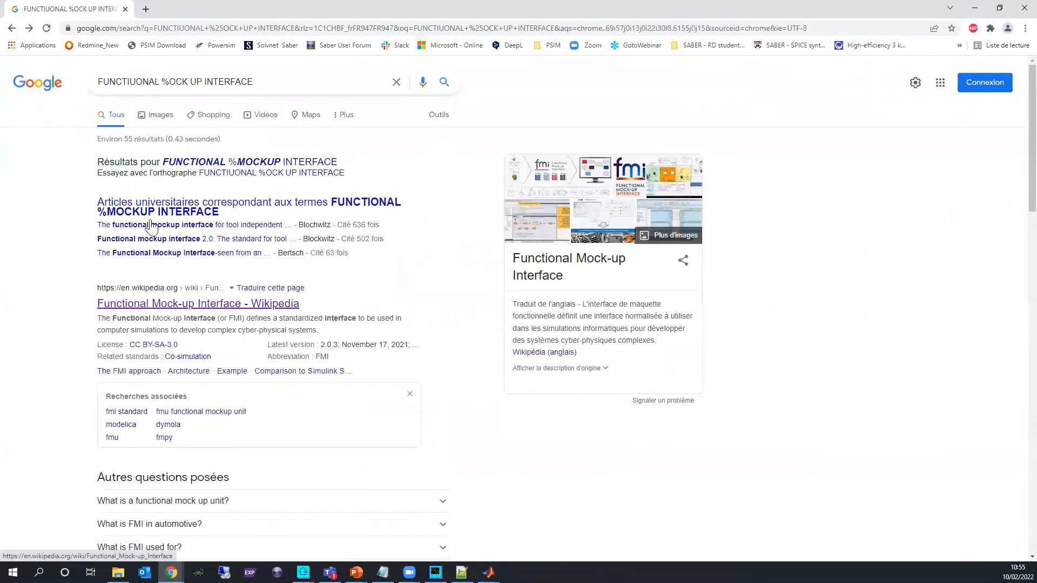
# Correct the search query to FUNCTIONAL MOCK UP INTERFACE and look over the fmi-standard.org home page
pyautogui.click(168, 82)
pyautogui.press('BackSpace')
pyautogui.write('M')
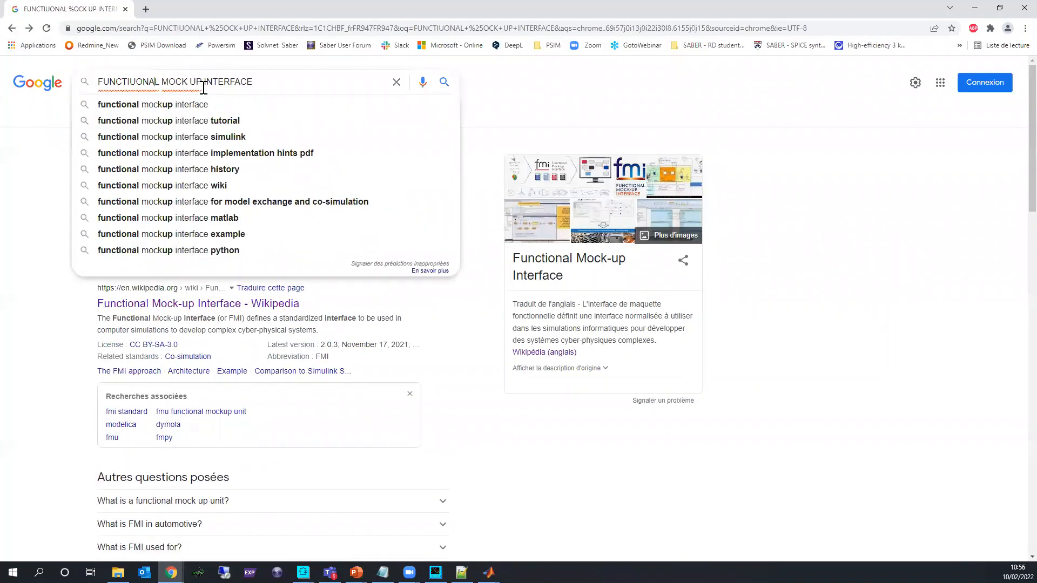
pyautogui.press('BackSpace')
pyautogui.press('Return')
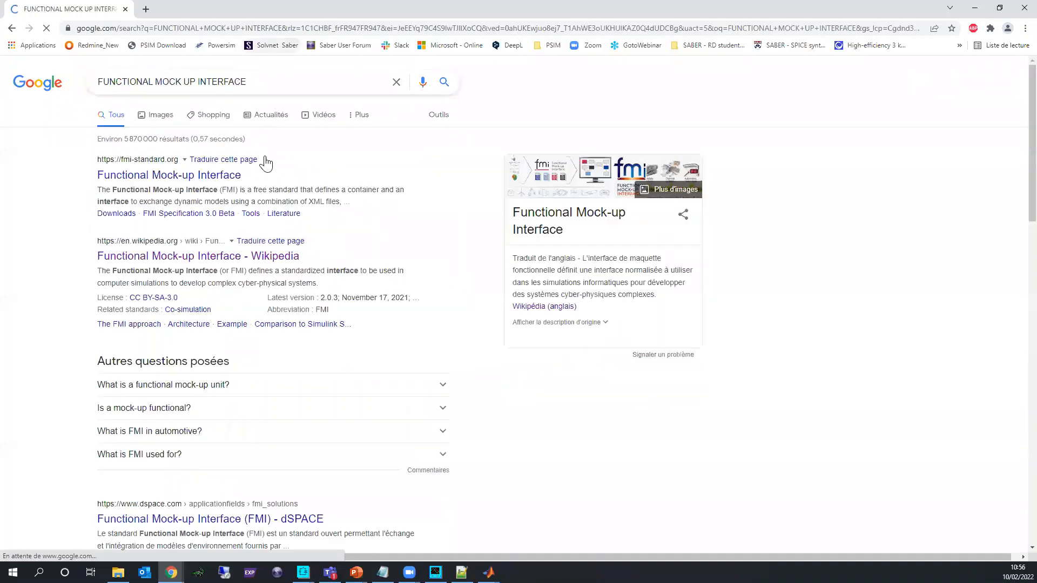
pyautogui.click(147, 176)
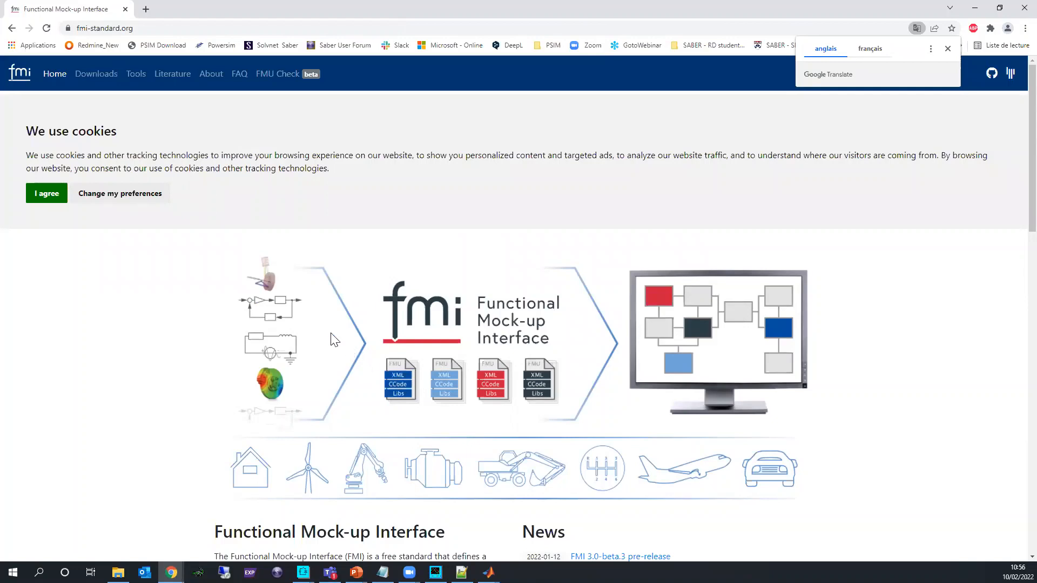
pyautogui.scroll(-1, 331, 336)
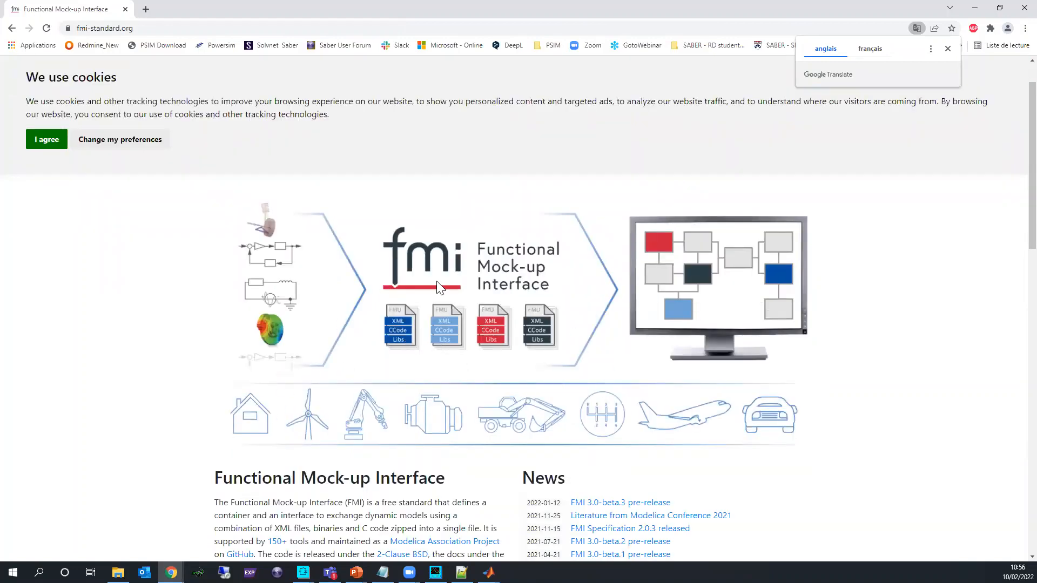
pyautogui.scroll(1, 294, 406)
# Look through the Tools list on fmi-standard.org for software supporting FMU export and import
pyautogui.click(140, 77)
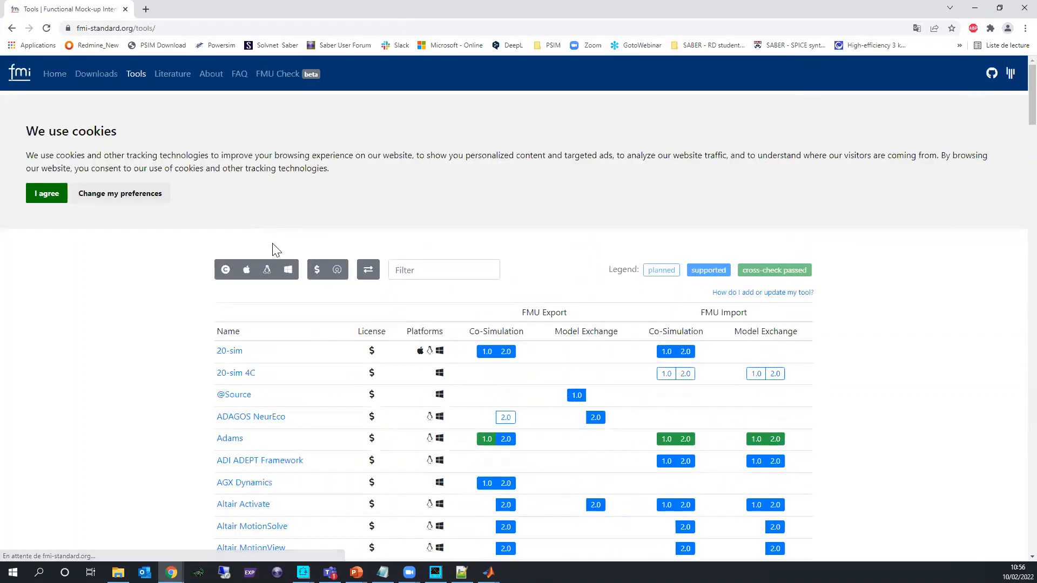
pyautogui.scroll(-5, 285, 335)
pyautogui.scroll(-20, 324, 335)
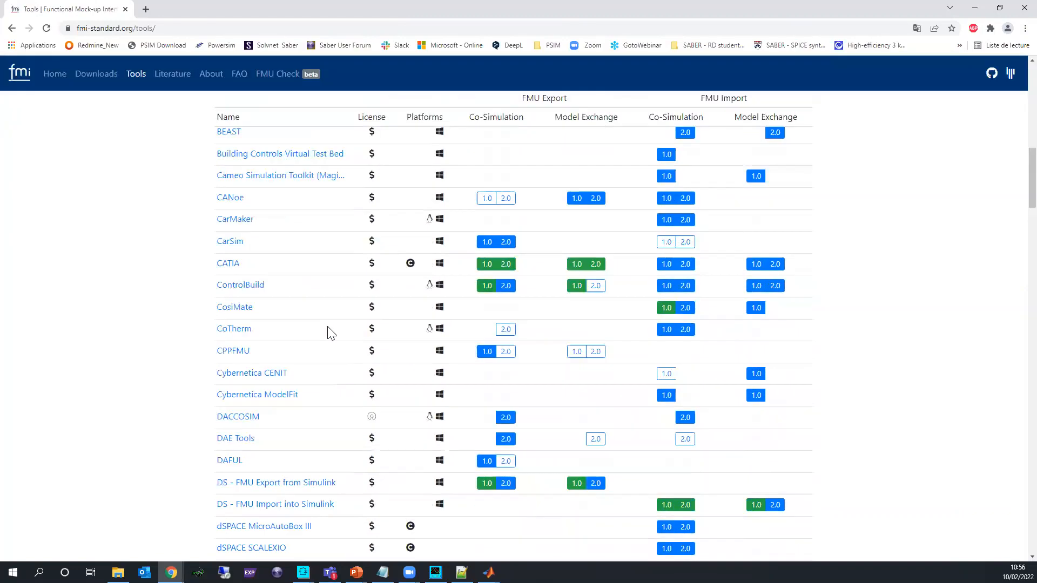
pyautogui.scroll(-15, 328, 334)
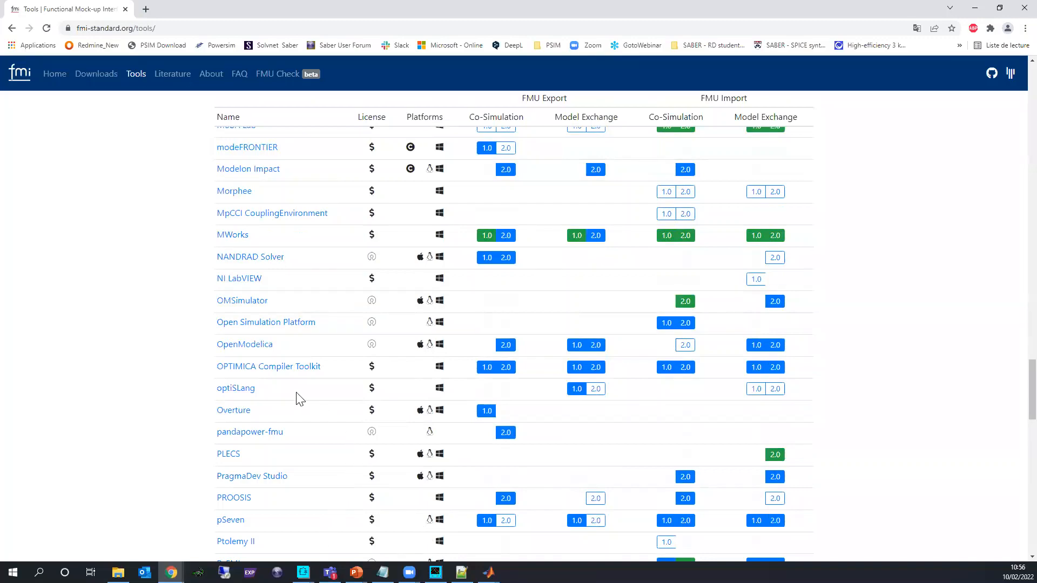
pyautogui.scroll(-3, 334, 365)
pyautogui.scroll(-5, 329, 362)
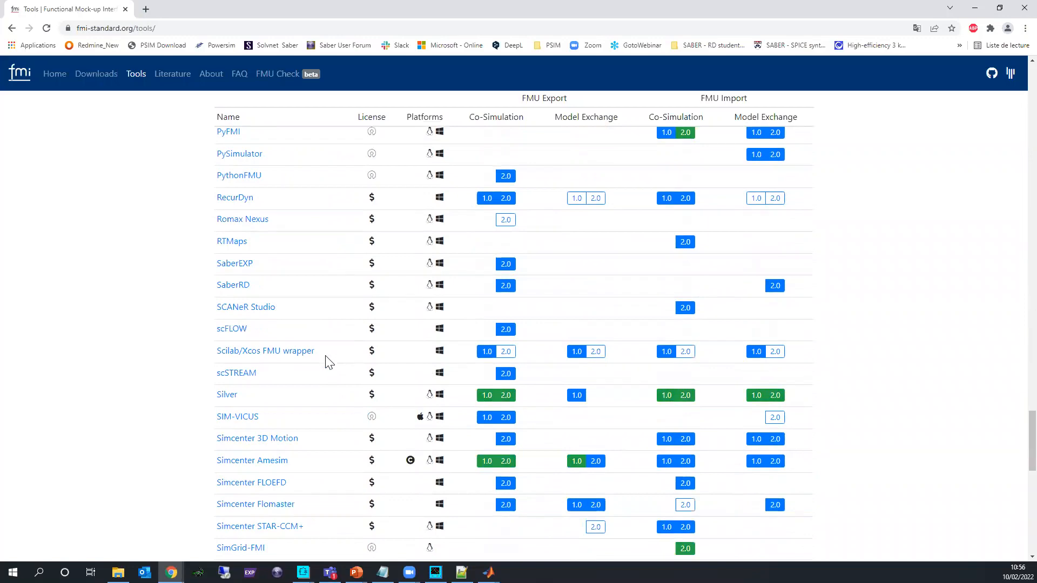
pyautogui.scroll(-3, 297, 306)
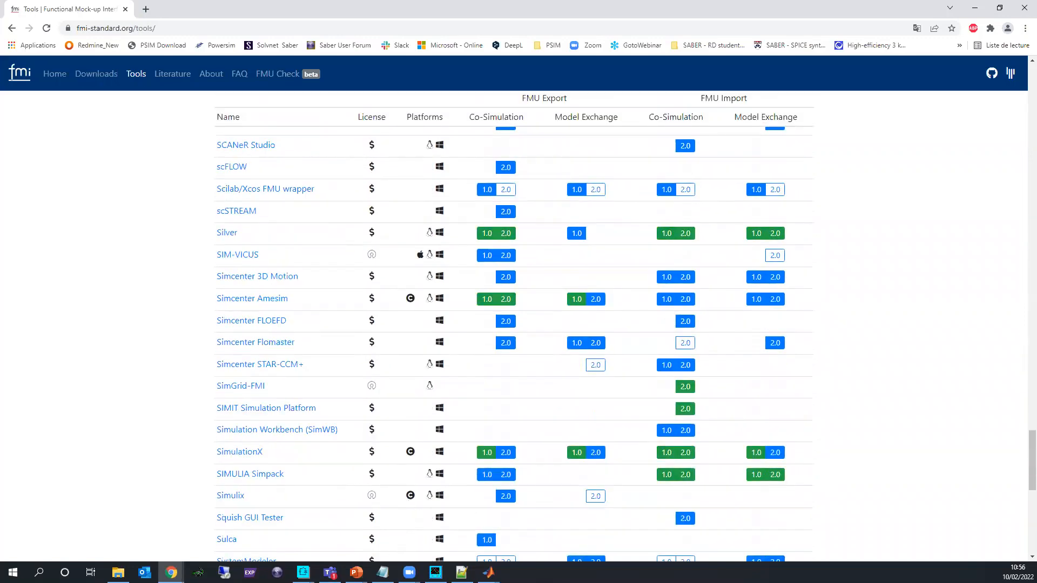
# Switch to PowerPoint, resume the slide show from the FMI Module slide, and present the Other New/Revised Elements and New Application Notes slides
pyautogui.click(356, 573)
pyautogui.click(396, 522)
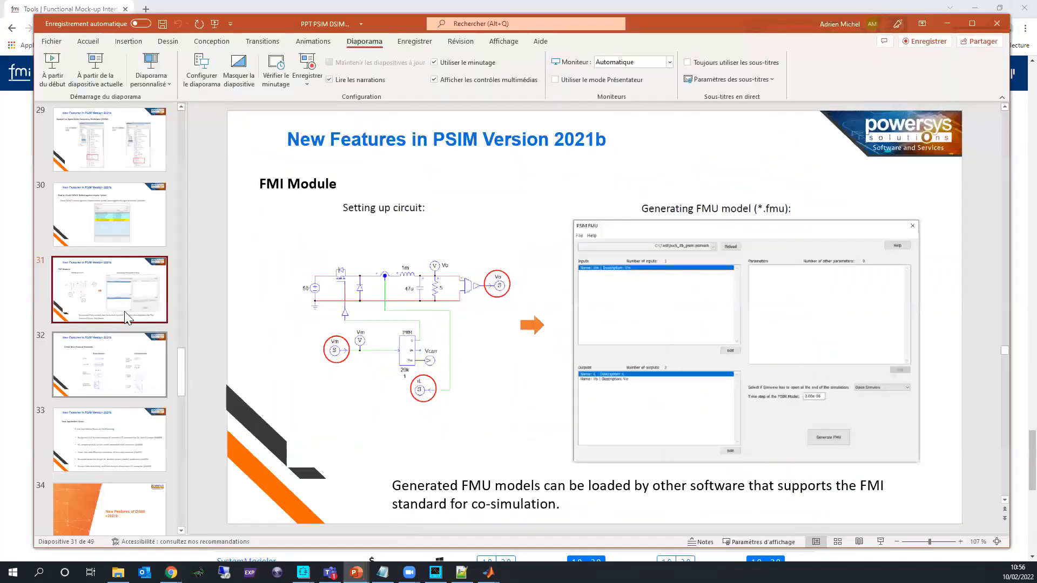
pyautogui.click(95, 69)
pyautogui.press('Right')
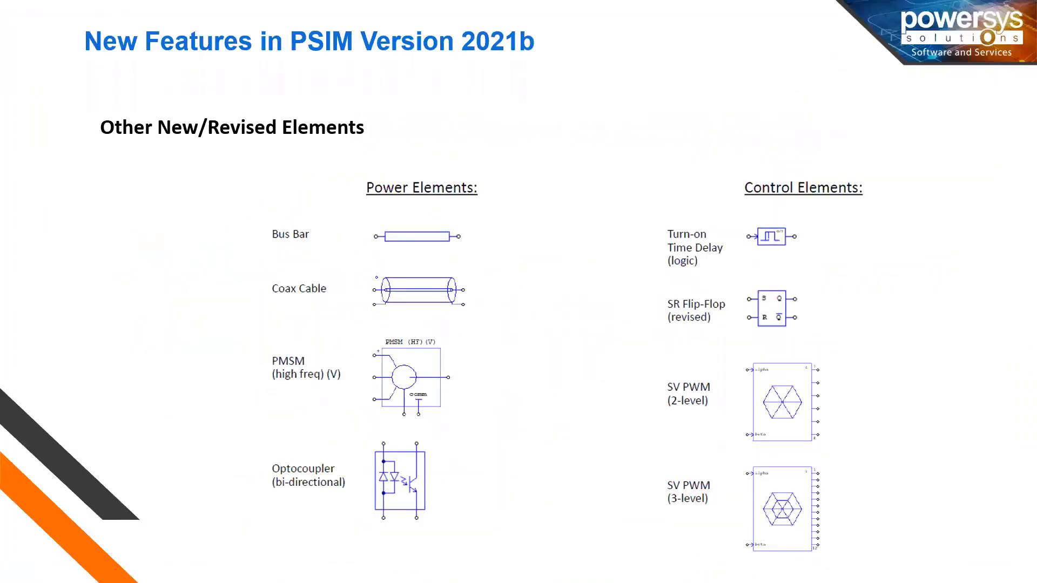
pyautogui.press('Right')
pyautogui.press('Left')
pyautogui.press('Right')
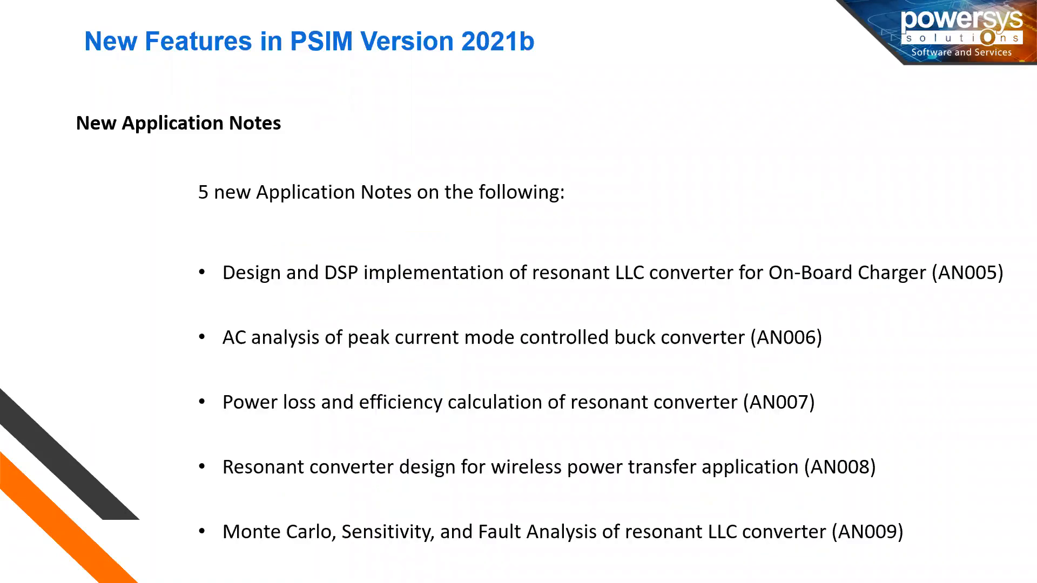
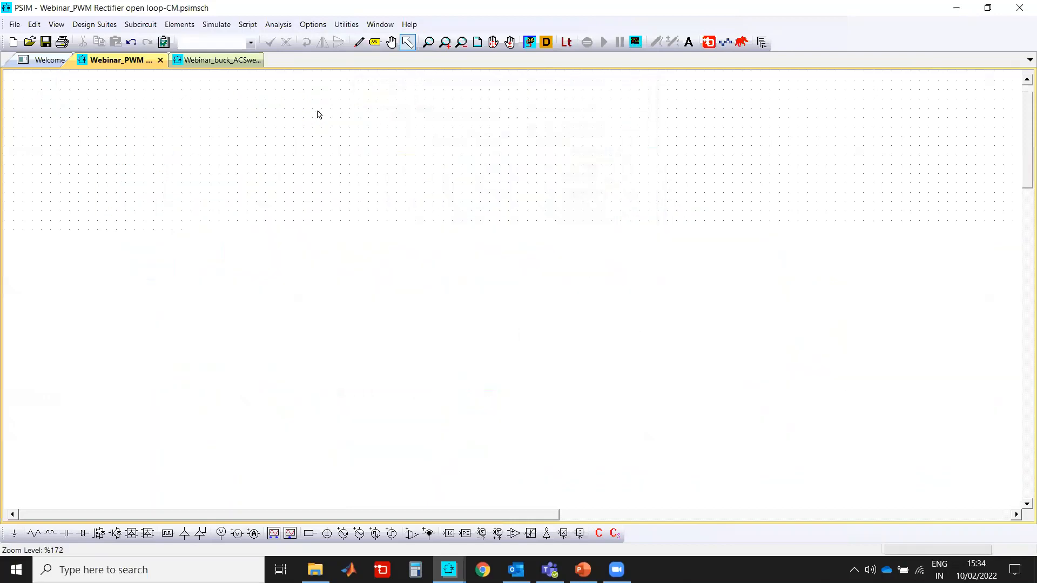
# Look through the element library's Power and Sources categories, including switch modules, motor drives and voltage sources
pyautogui.click(180, 25)
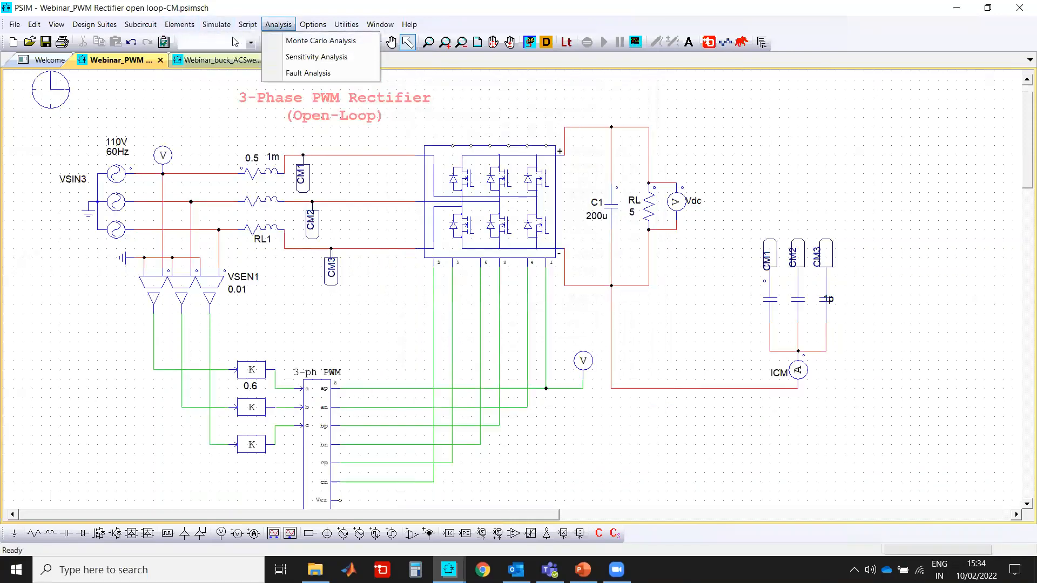
pyautogui.moveTo(180, 24)
pyautogui.moveTo(216, 40)
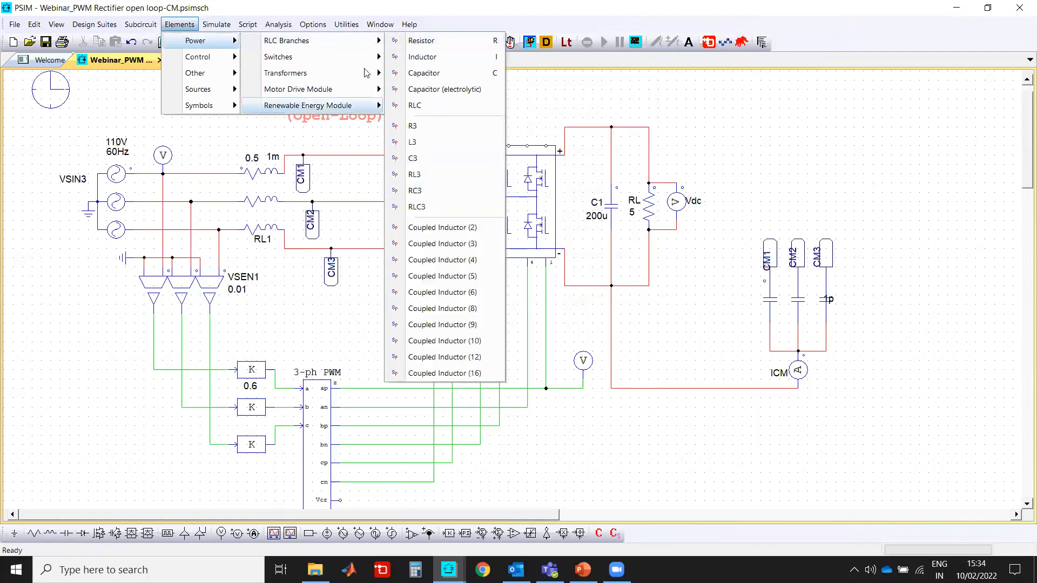
pyautogui.moveTo(333, 54)
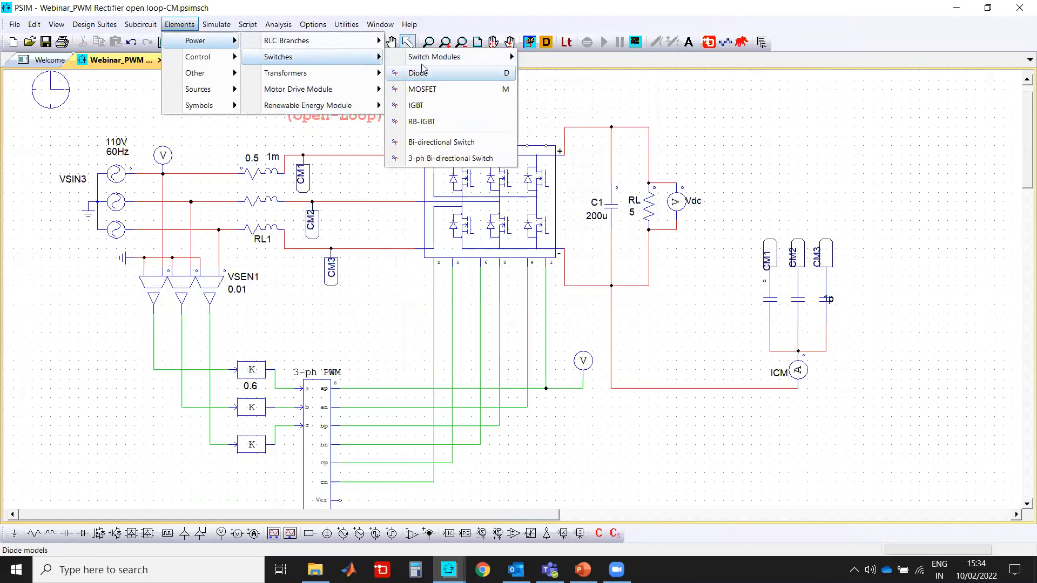
pyautogui.moveTo(424, 61)
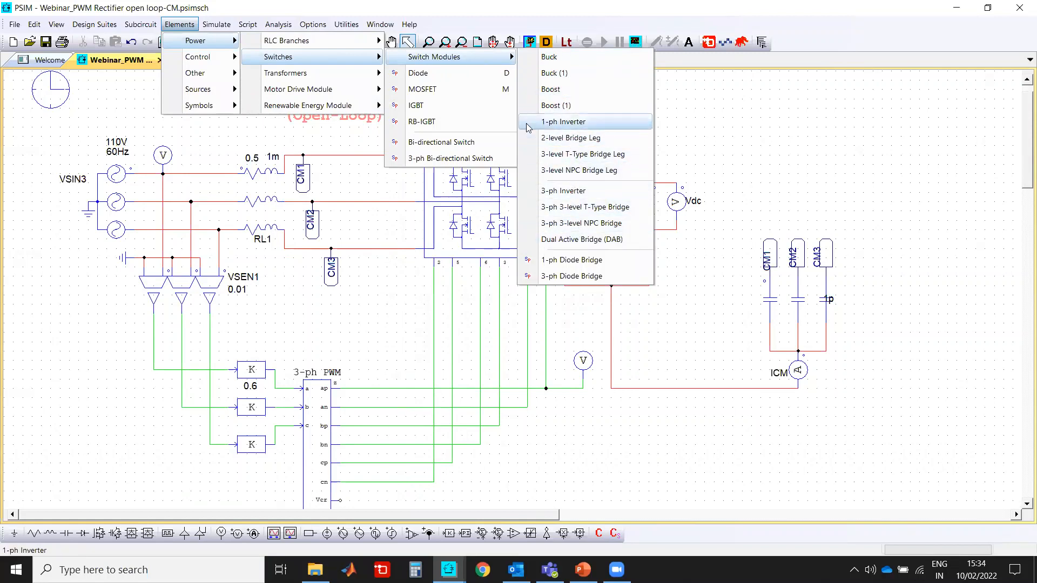
pyautogui.moveTo(306, 77)
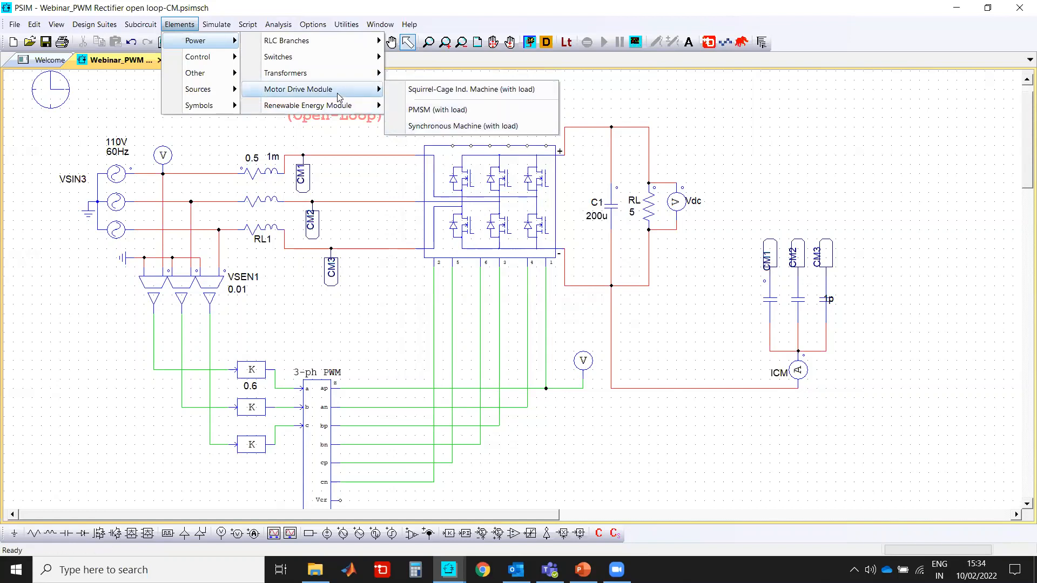
pyautogui.moveTo(329, 108)
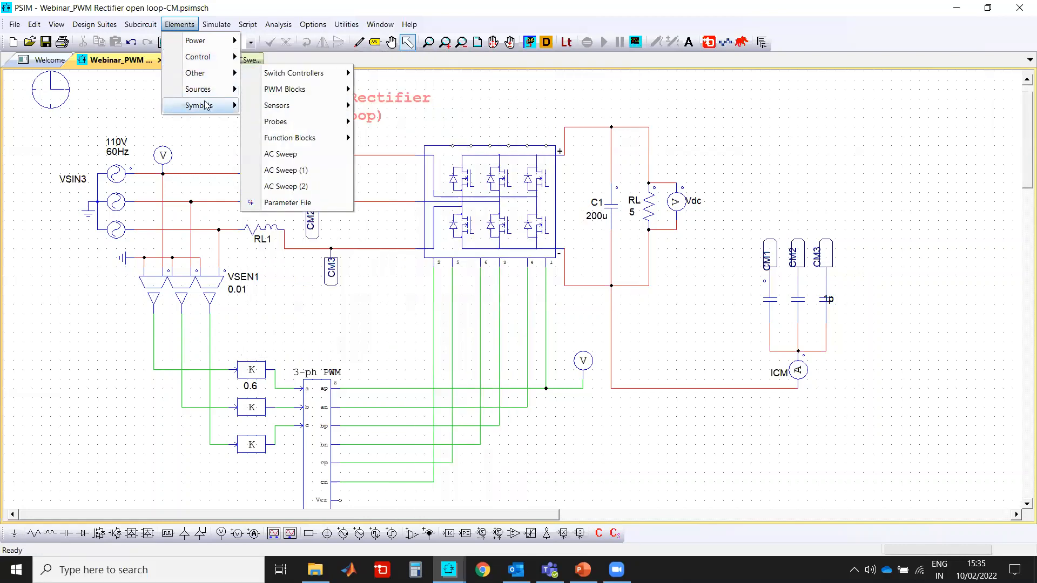
pyautogui.moveTo(216, 89)
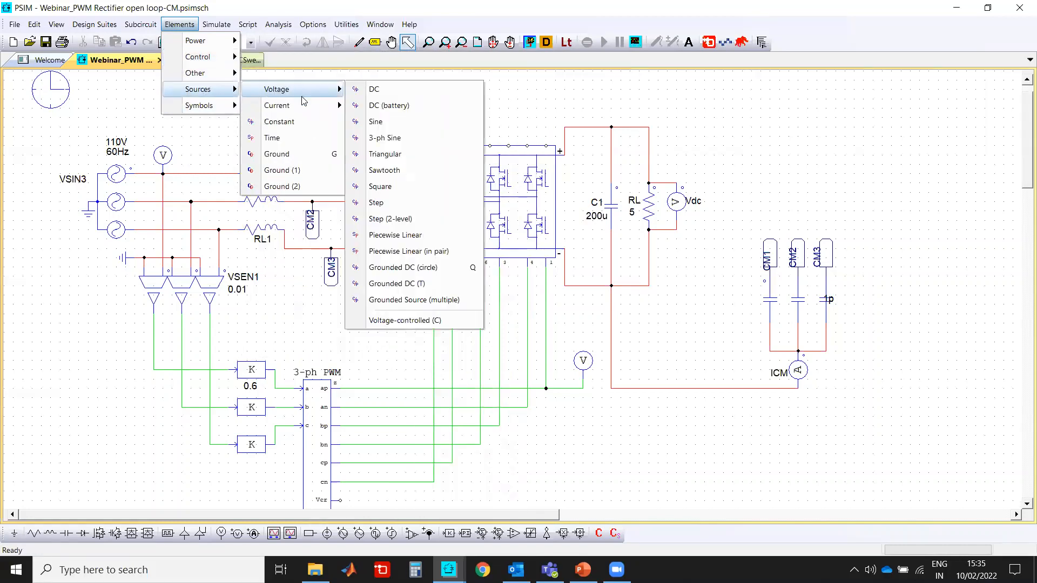
pyautogui.click(522, 84)
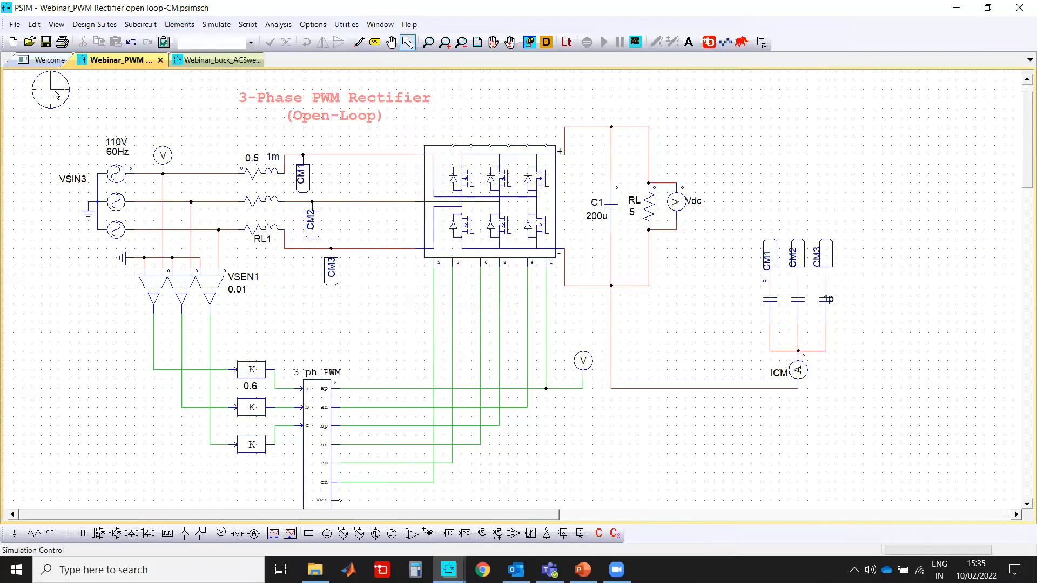
# Open the three-phase inverter's parameters and choose SiC MOSFET as its model level
pyautogui.doubleClick(486, 204)
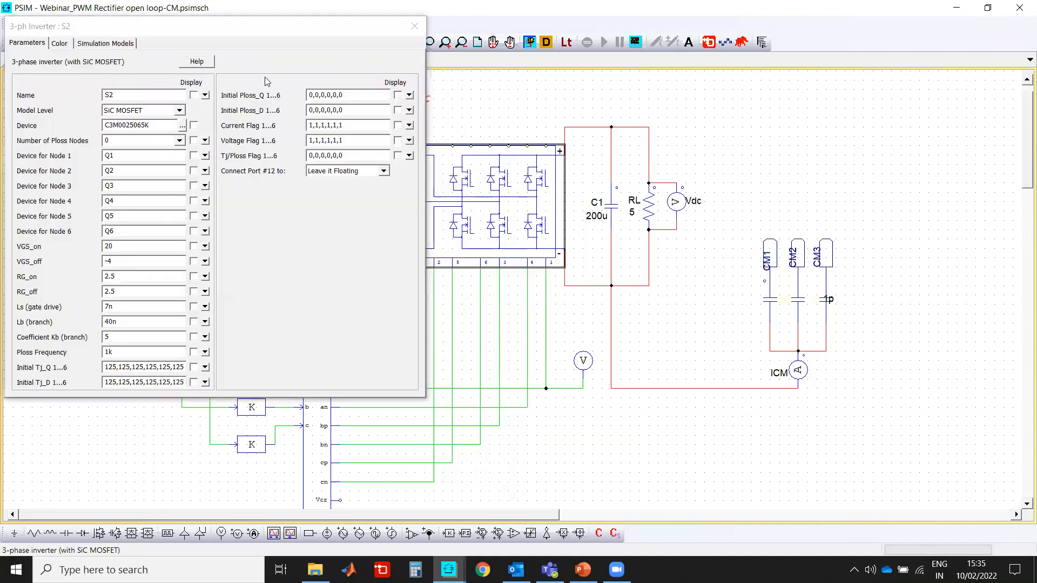
pyautogui.moveTo(228, 32); pyautogui.dragTo(498, 85)
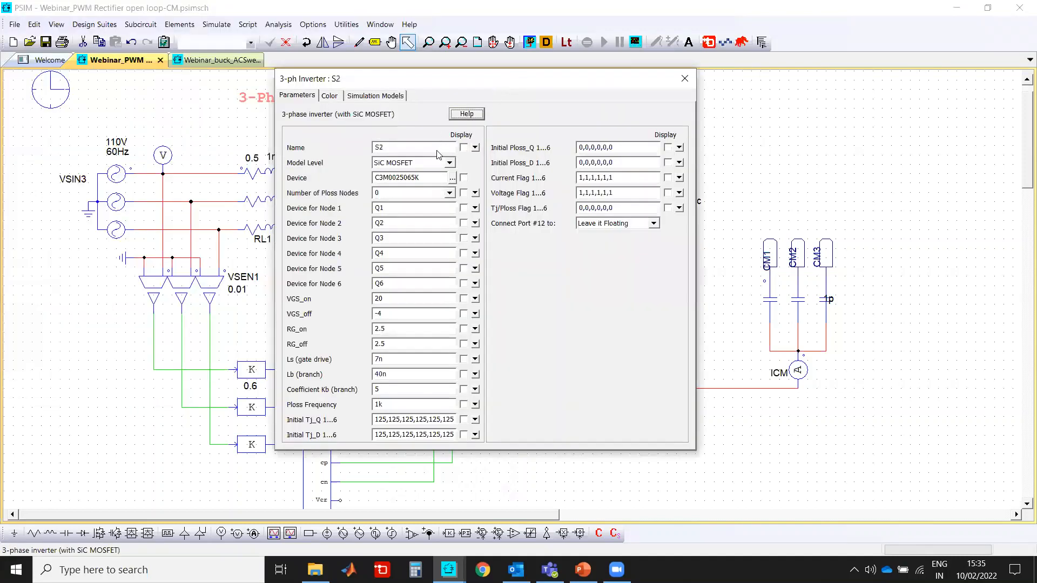
pyautogui.click(449, 163)
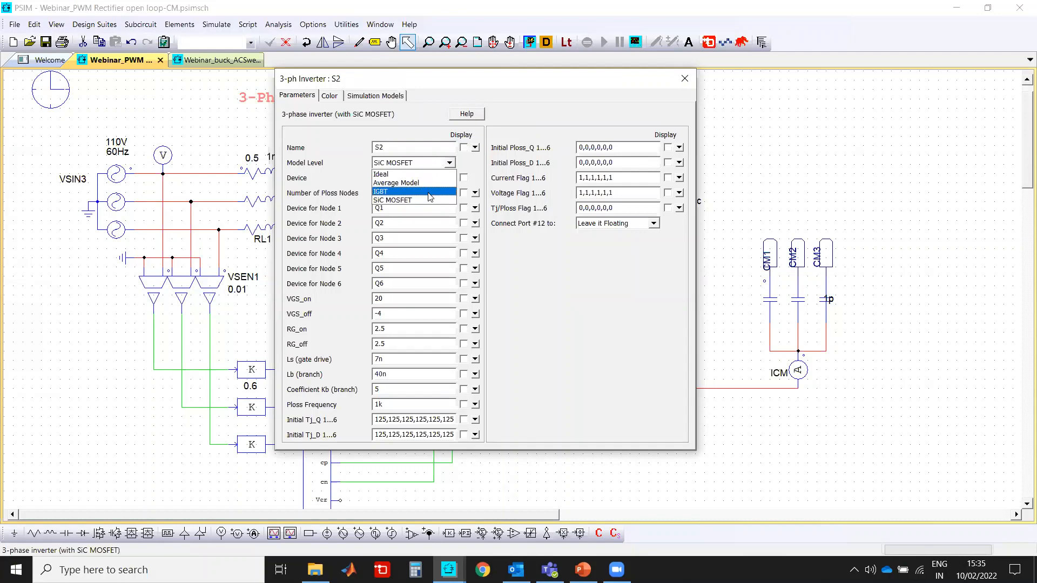
pyautogui.click(429, 199)
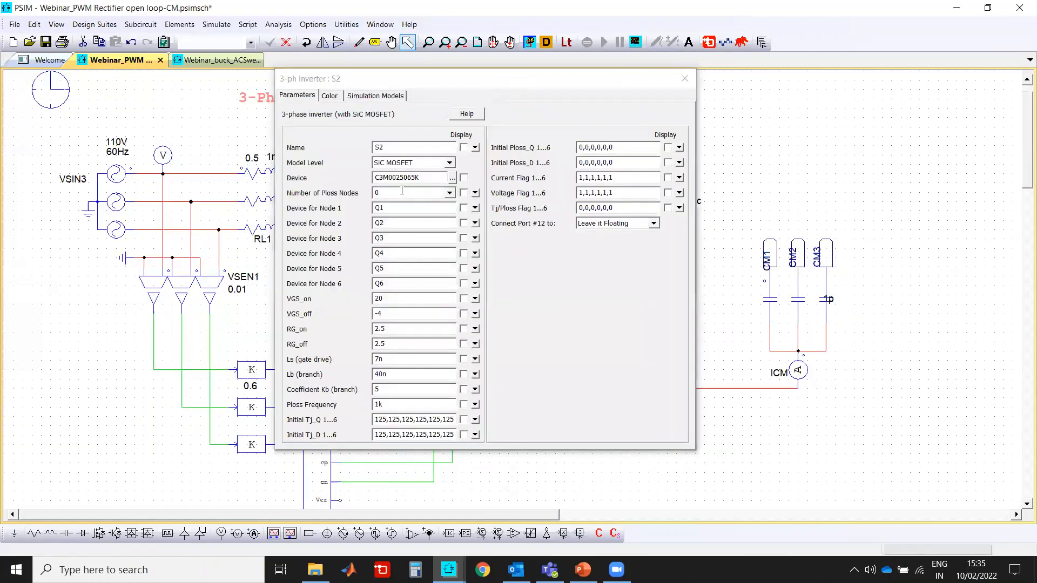
# Select Cree part C3M0025065K in the inverter's device search and open it in the device editor
pyautogui.click(452, 179)
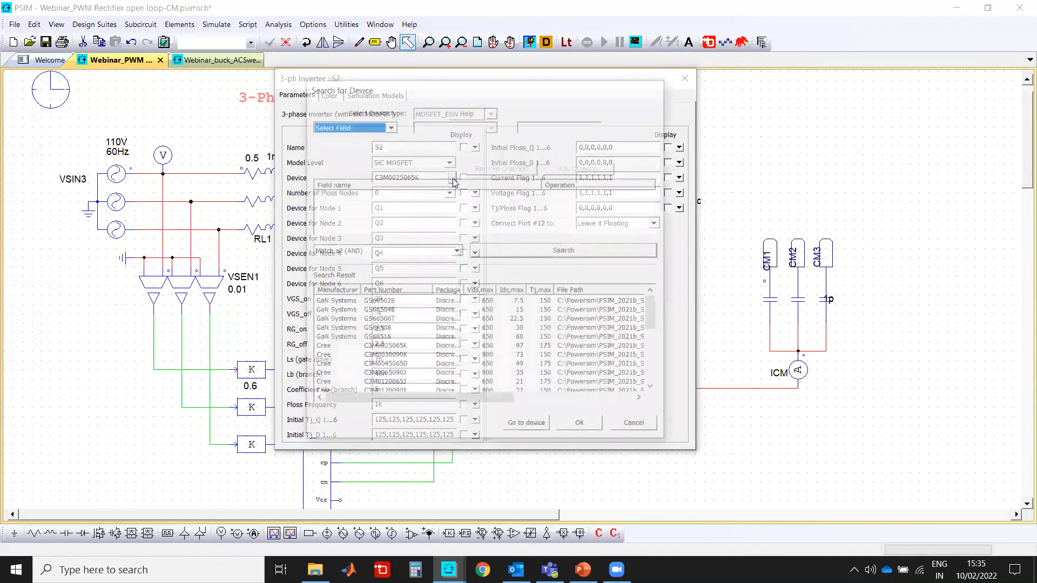
pyautogui.click(379, 350)
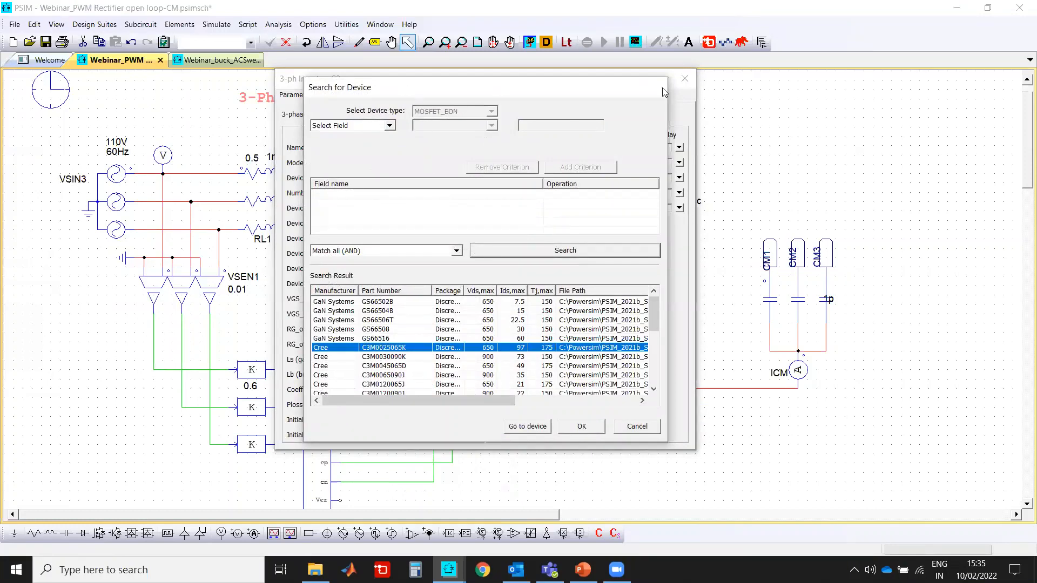
pyautogui.moveTo(498, 88); pyautogui.dragTo(758, 93)
pyautogui.click(783, 431)
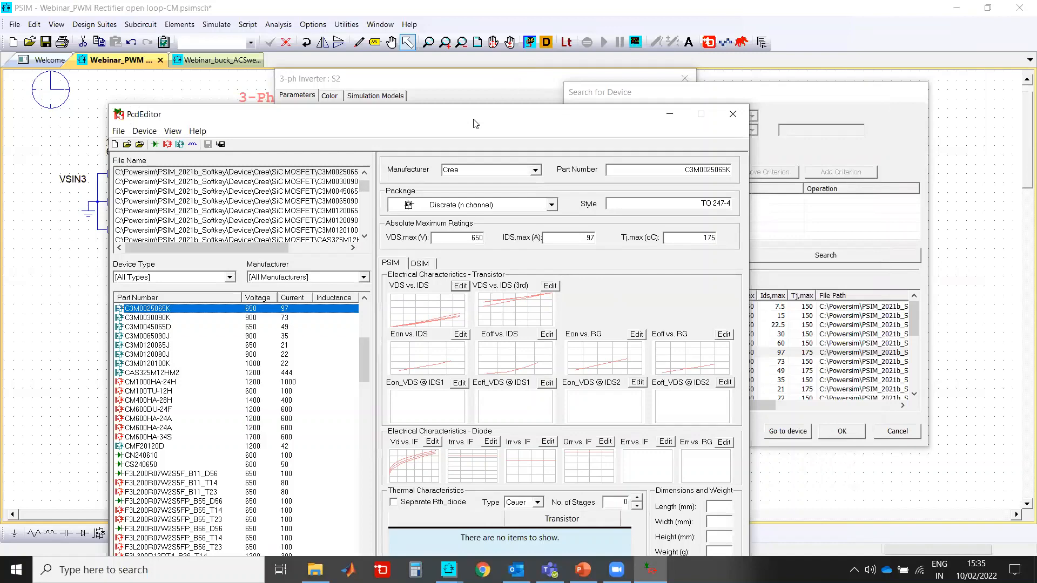
pyautogui.moveTo(475, 124); pyautogui.dragTo(554, 53)
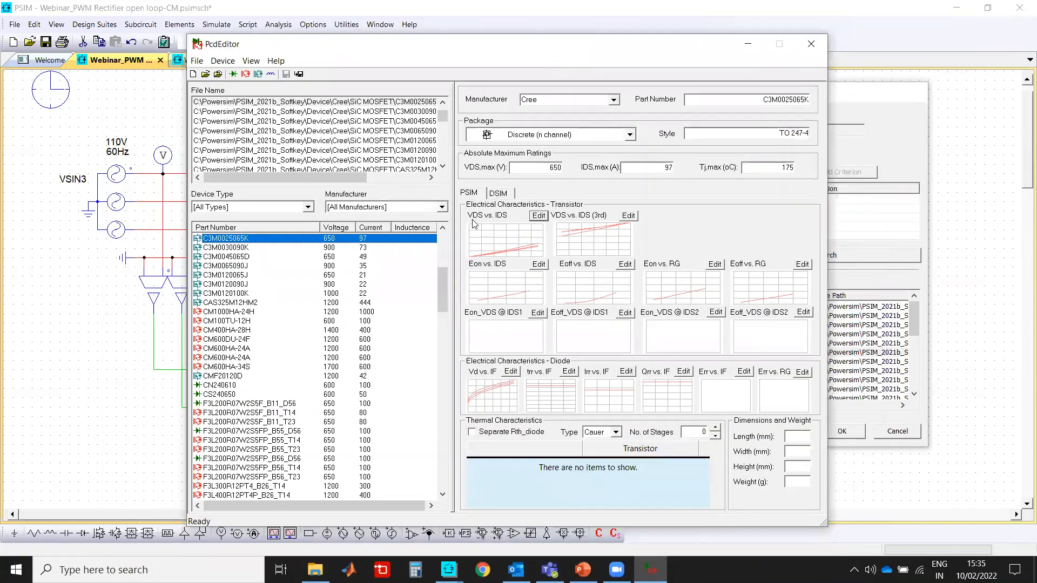
# Examine the device's DSIM characteristics and IDS vs. VGS curves, accept the device and close the inverter's parameters
pyautogui.click(497, 194)
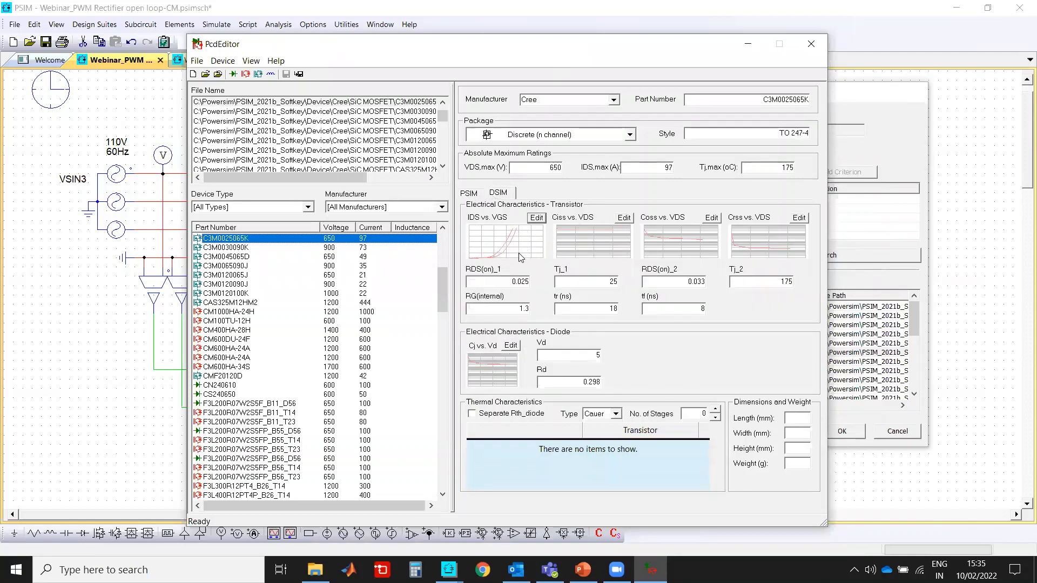
pyautogui.click(535, 220)
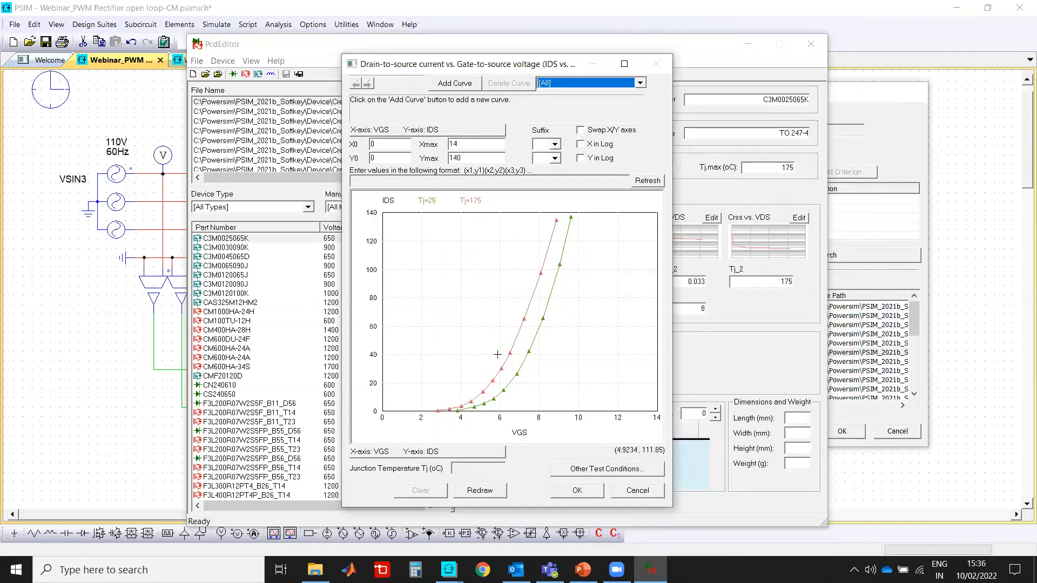
pyautogui.click(618, 491)
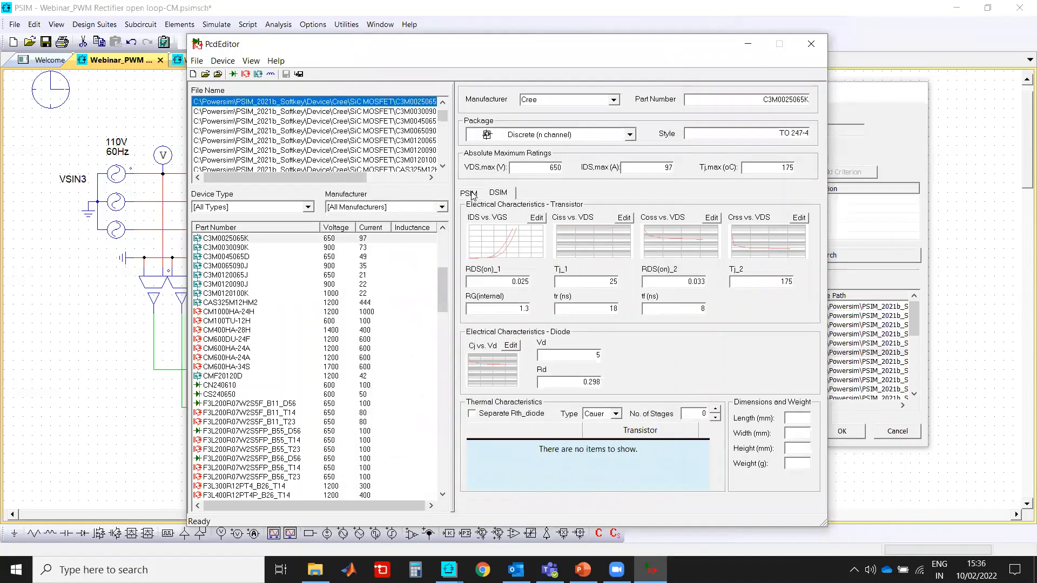
pyautogui.click(807, 53)
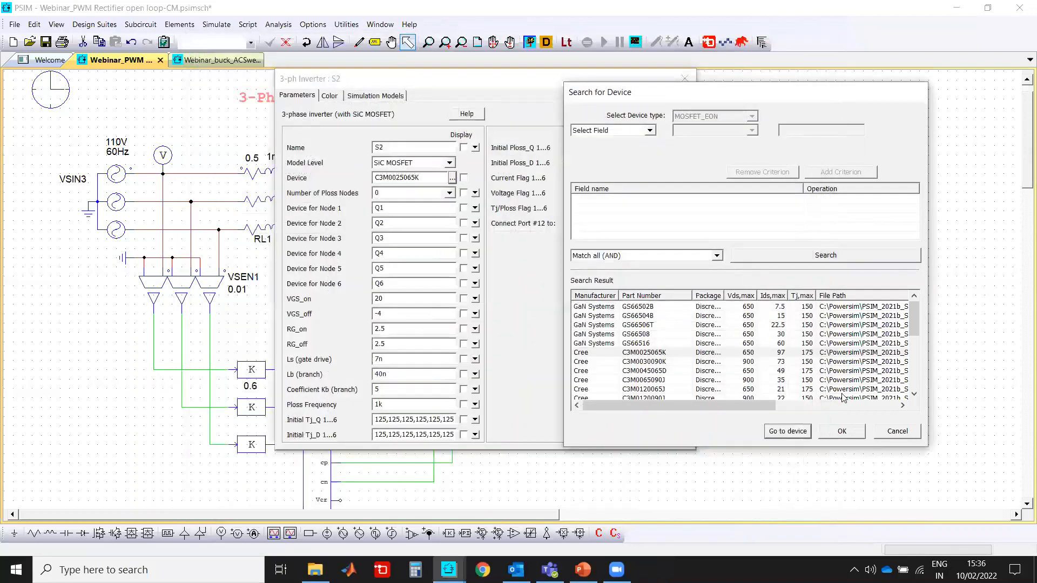
pyautogui.click(855, 433)
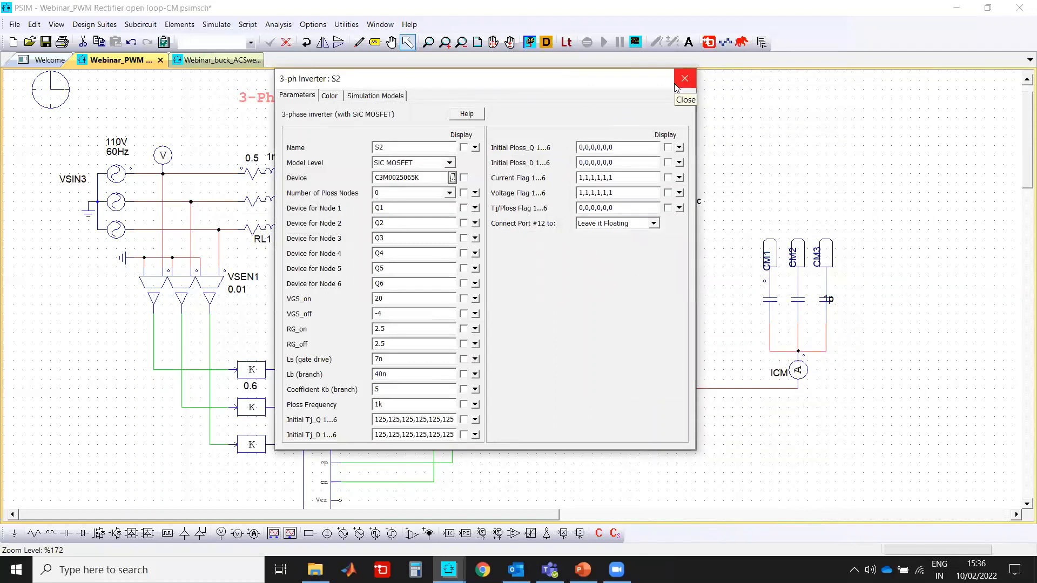
pyautogui.click(675, 87)
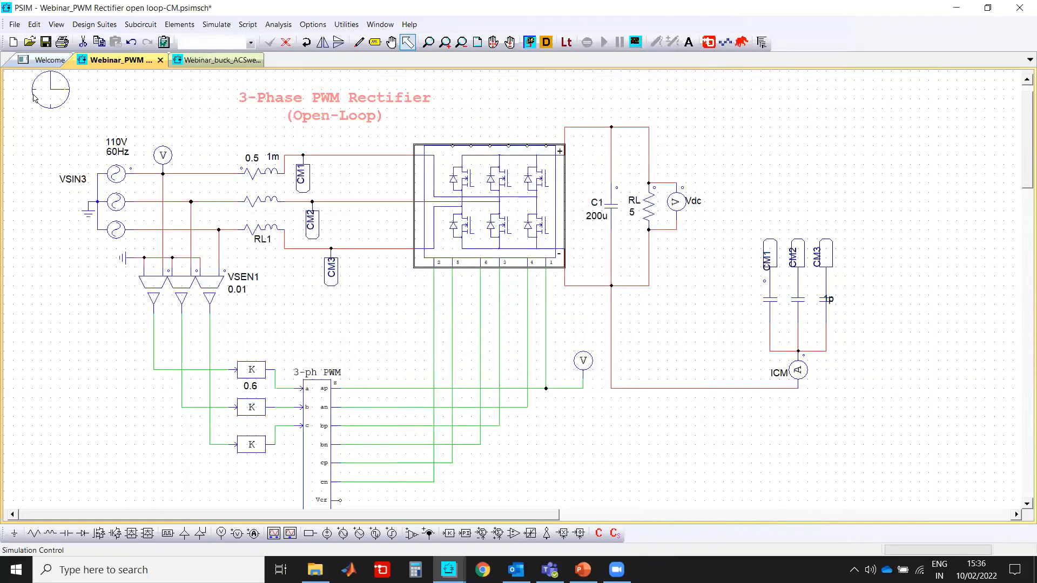
# Move the simulation control clock beneath the CM3 label and check Enable Switching Transients Out in its DSIM settings
pyautogui.moveTo(33, 98); pyautogui.dragTo(368, 307)
pyautogui.doubleClick(368, 307)
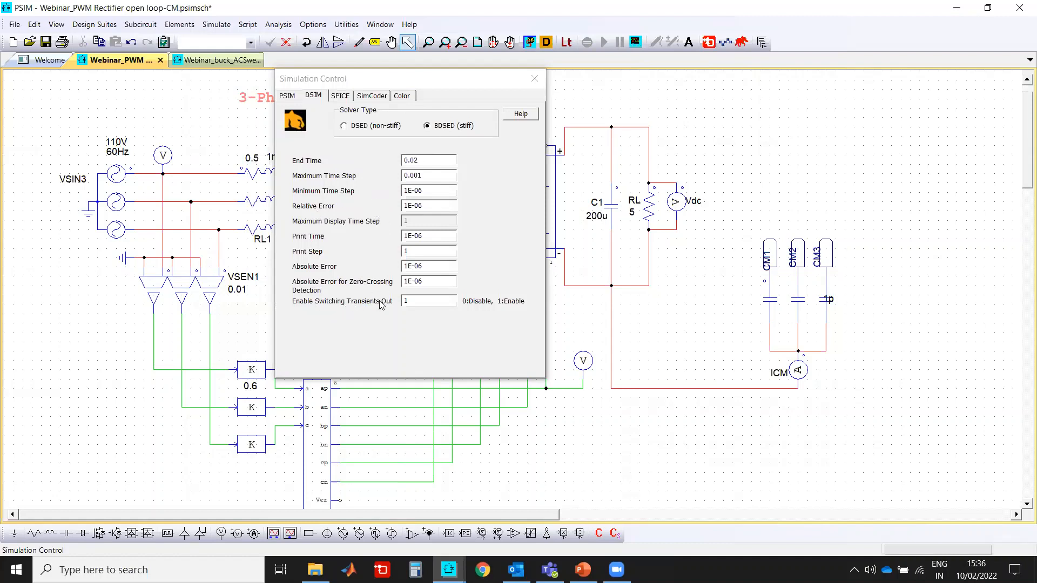
pyautogui.moveTo(413, 301); pyautogui.dragTo(389, 301)
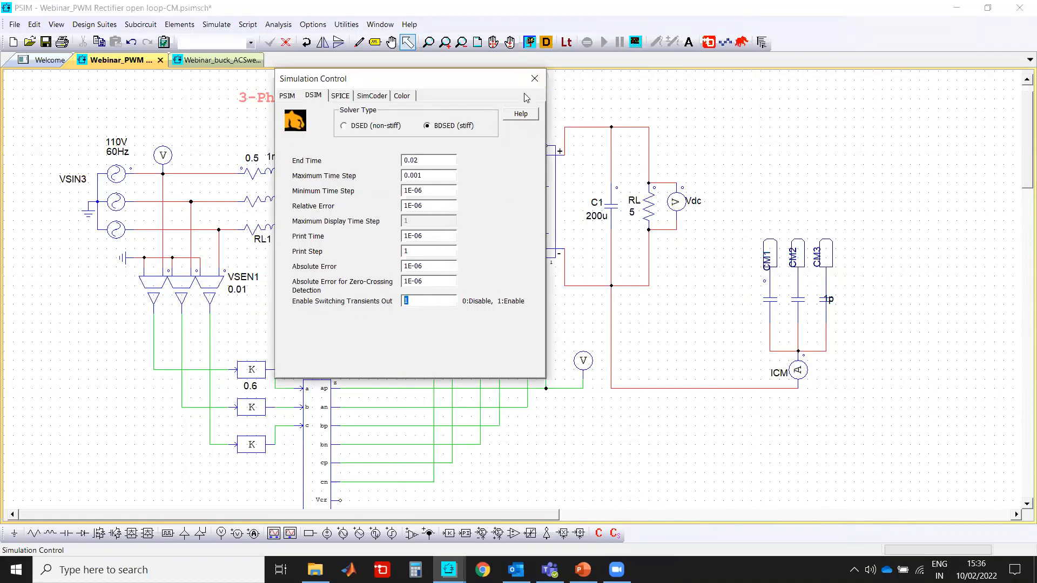
pyautogui.click(533, 79)
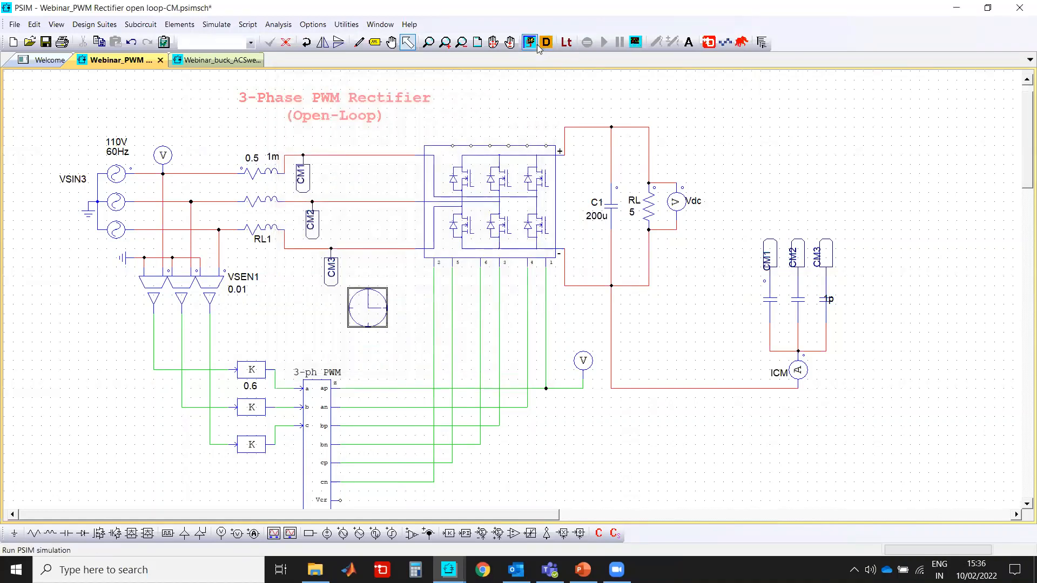
# Run the DSIM simulation of the rectifier and close the waveform viewer without adding curves
pyautogui.click(221, 26)
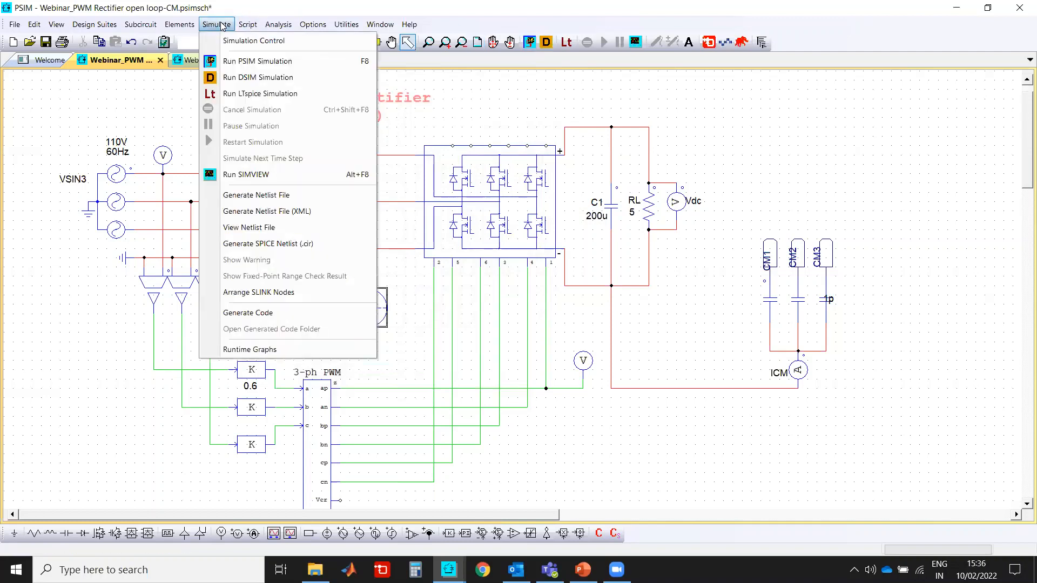
pyautogui.click(292, 78)
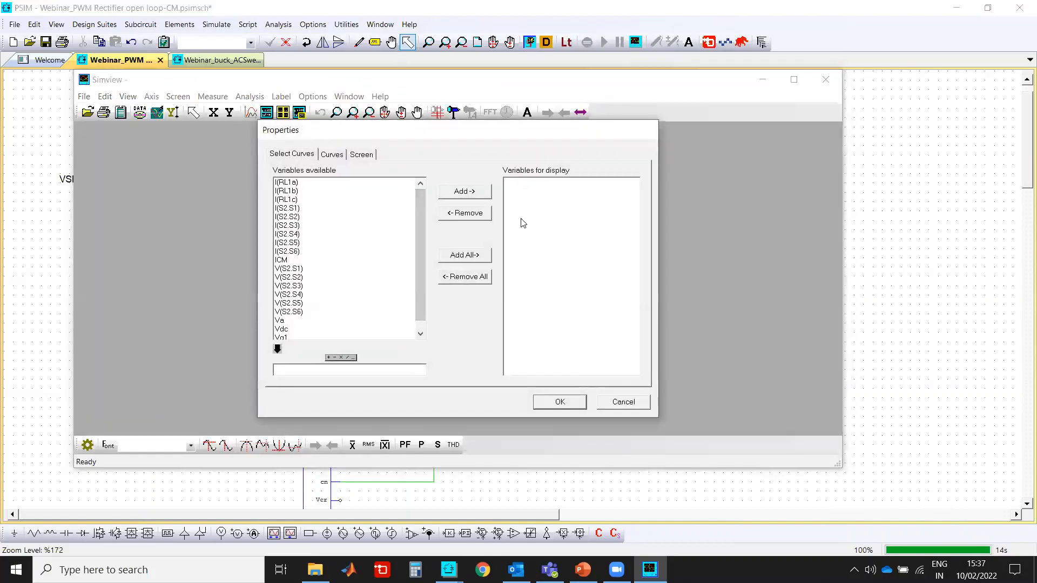
pyautogui.click(619, 403)
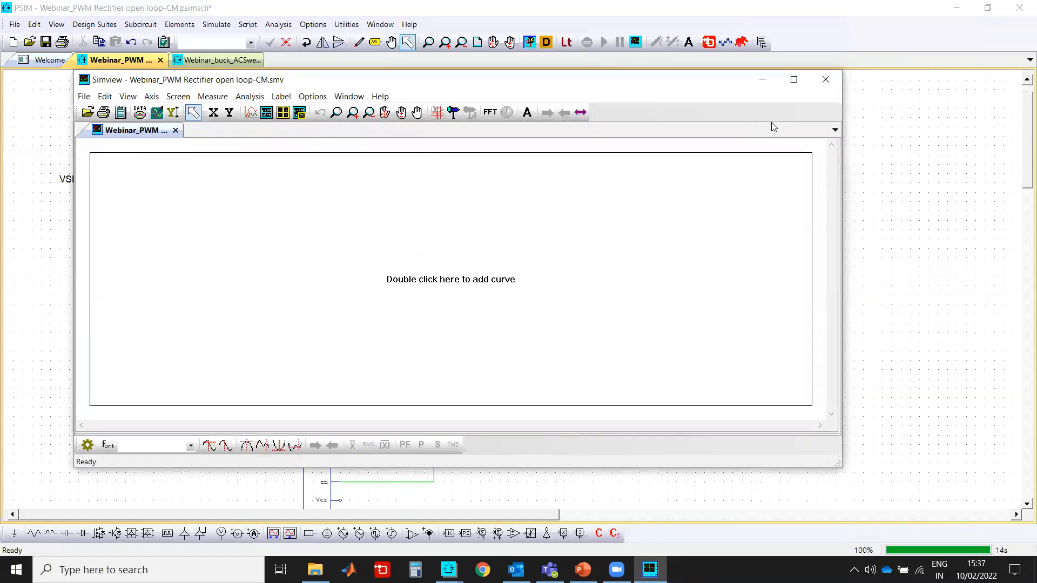
pyautogui.click(825, 80)
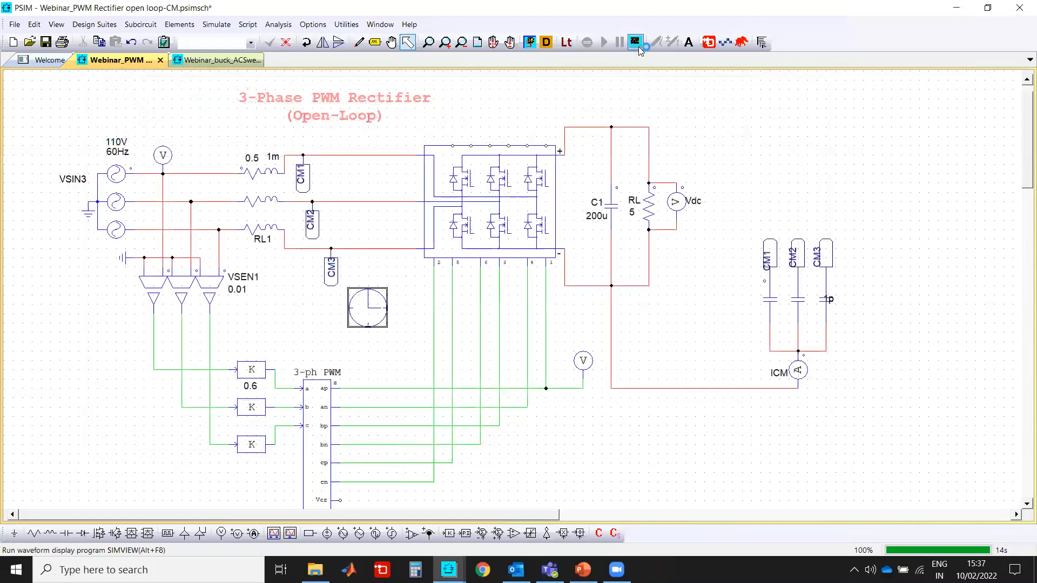
# Reopen the results in Simview, plot I(S2.S1) and V(S2.S1) together, and maximize the plot window
pyautogui.click(635, 42)
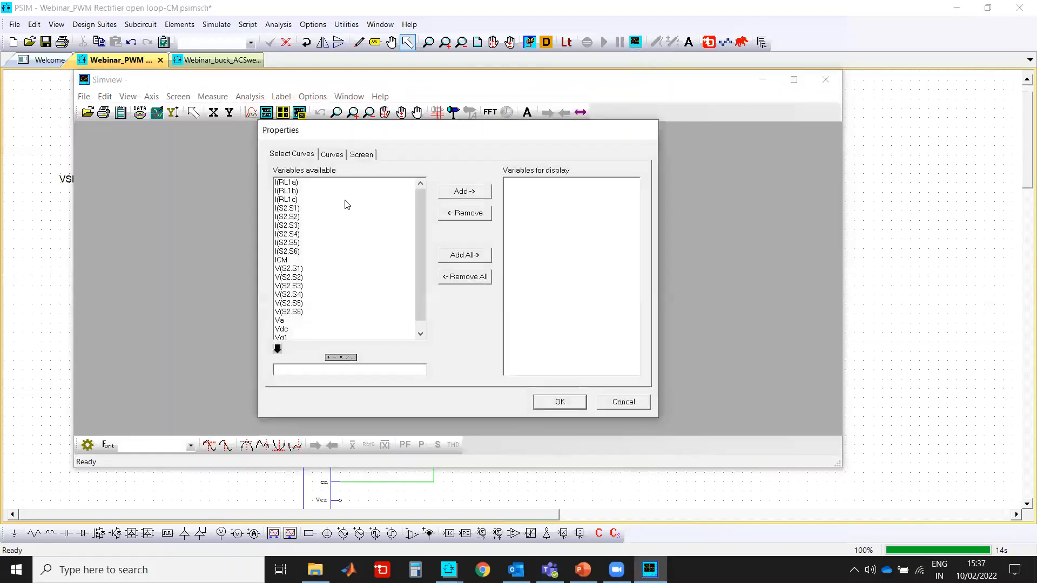
pyautogui.doubleClick(292, 208)
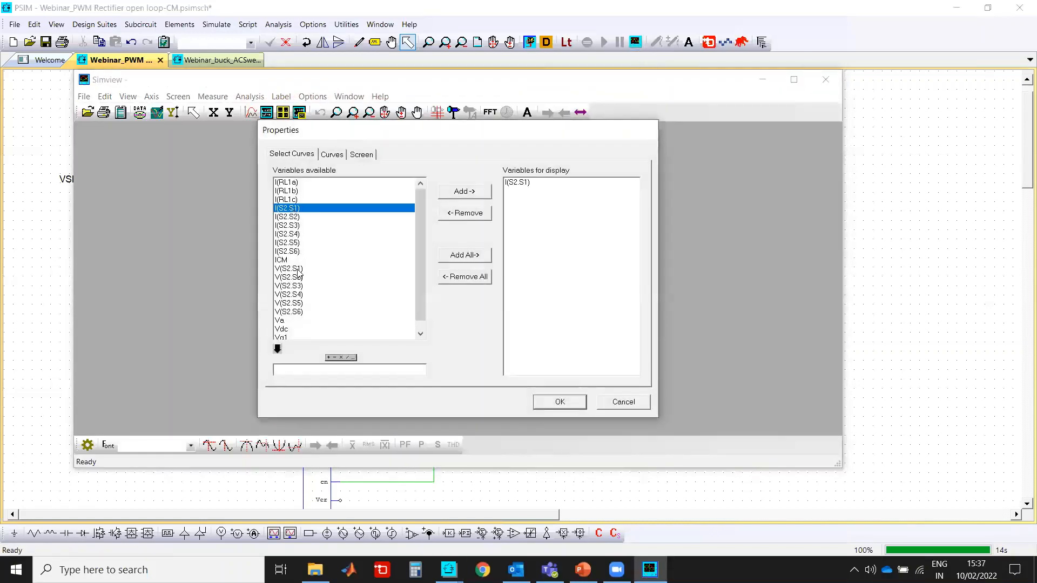
pyautogui.doubleClick(300, 269)
pyautogui.click(559, 401)
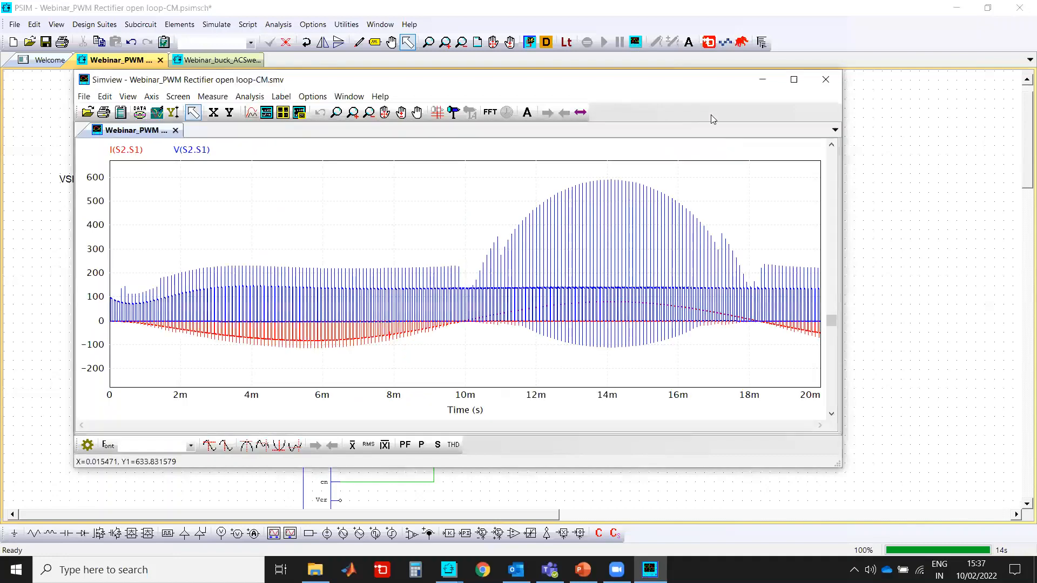
pyautogui.click(794, 79)
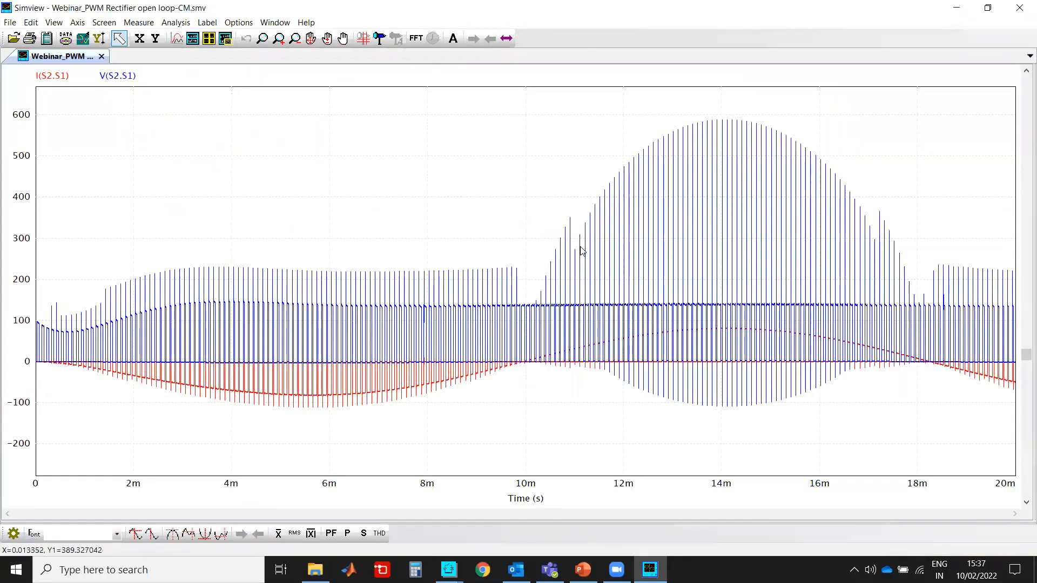
# Zoom in on the S1 voltage and current waveforms at the switching edge near 2.937 ms to examine the transient
pyautogui.click(262, 38)
pyautogui.moveTo(243, 214); pyautogui.dragTo(174, 399)
pyautogui.moveTo(168, 173); pyautogui.dragTo(242, 444)
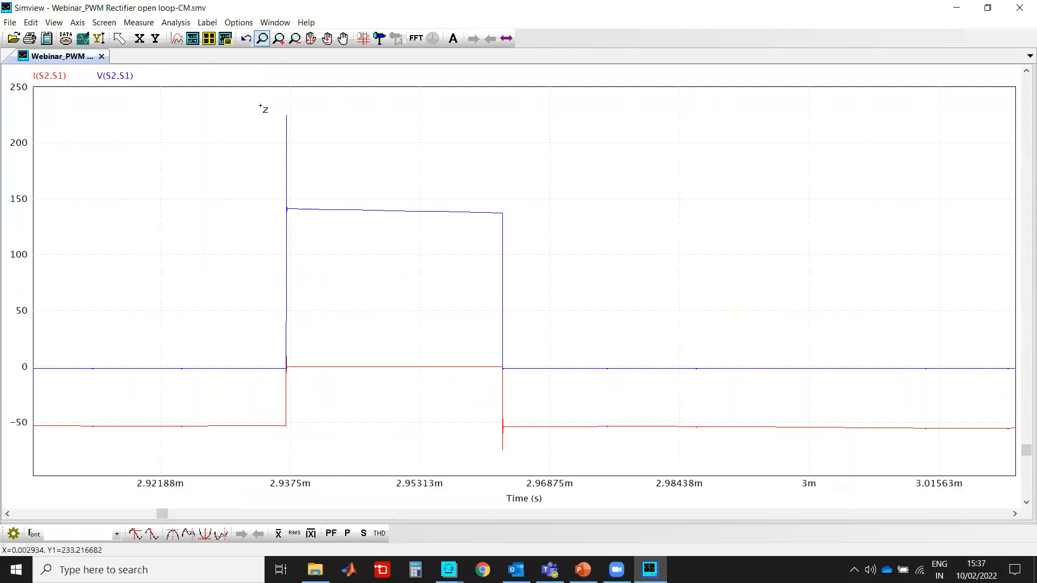
pyautogui.moveTo(351, 449); pyautogui.dragTo(350, 458)
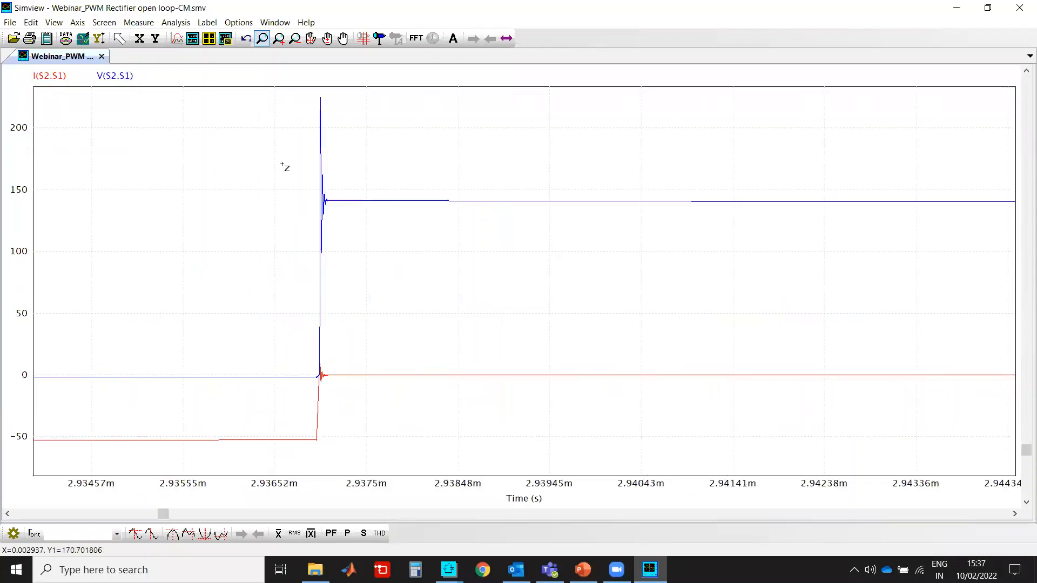
# Zoom in further on the S1 voltage and current ringing at the switching edge, fit its full amplitude, and close the waveform viewer
pyautogui.moveTo(297, 96); pyautogui.dragTo(382, 451)
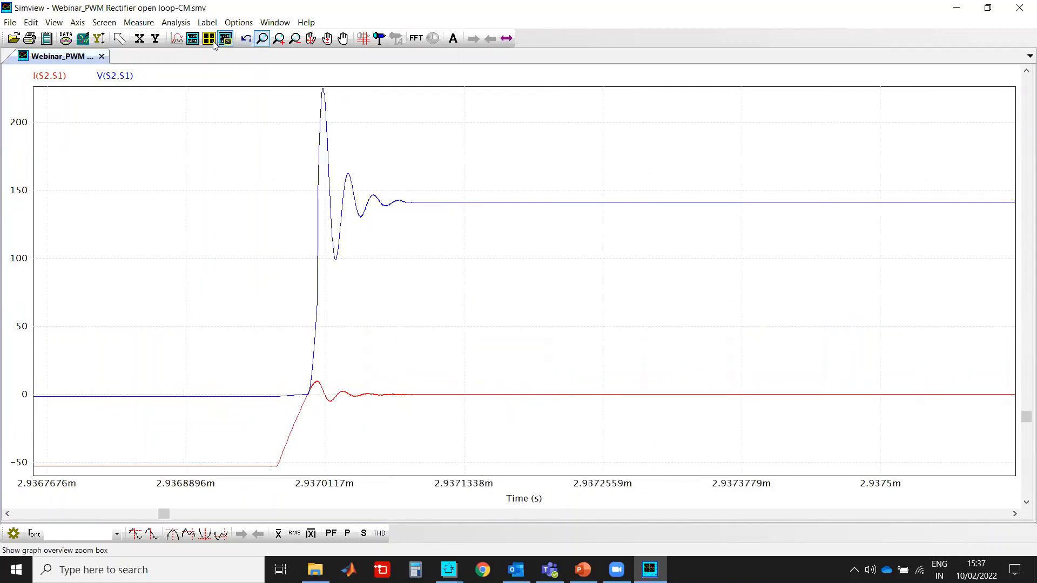
pyautogui.click(104, 38)
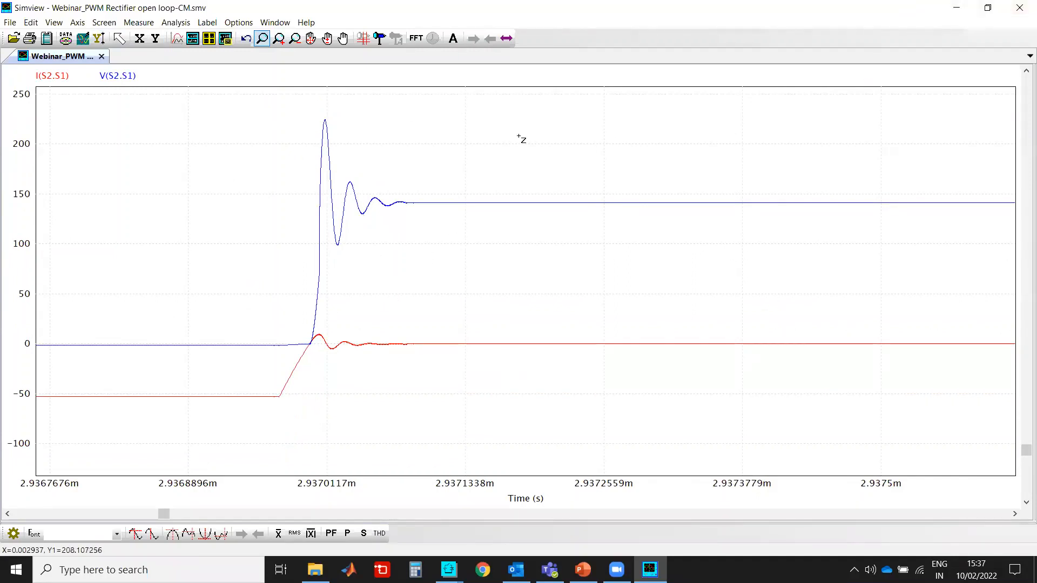
pyautogui.click(1015, 5)
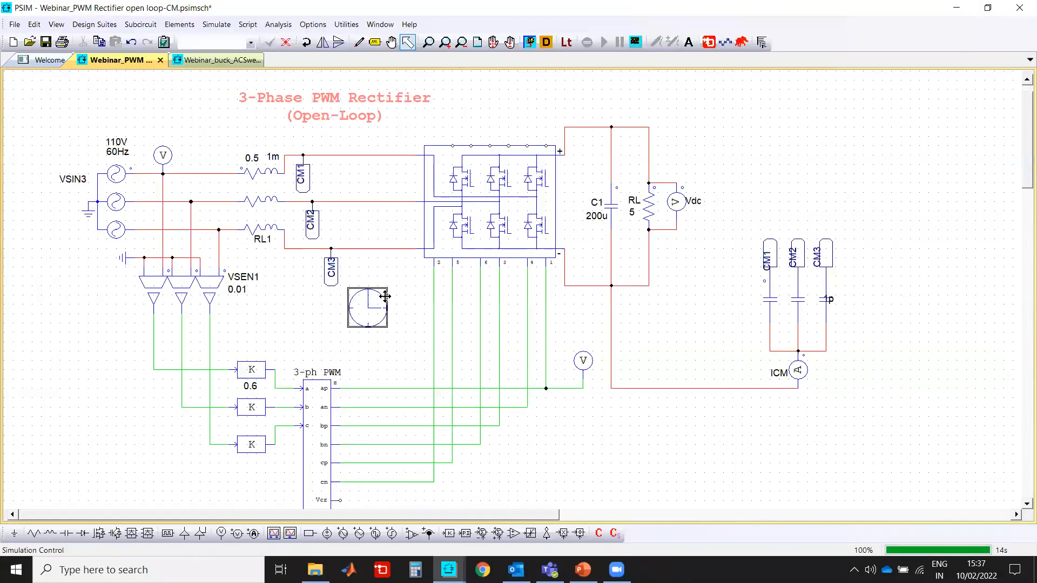
# Switch to the Webinar_buck_ACSweep schematic and check the parameters of the buck converter module
pyautogui.click(211, 59)
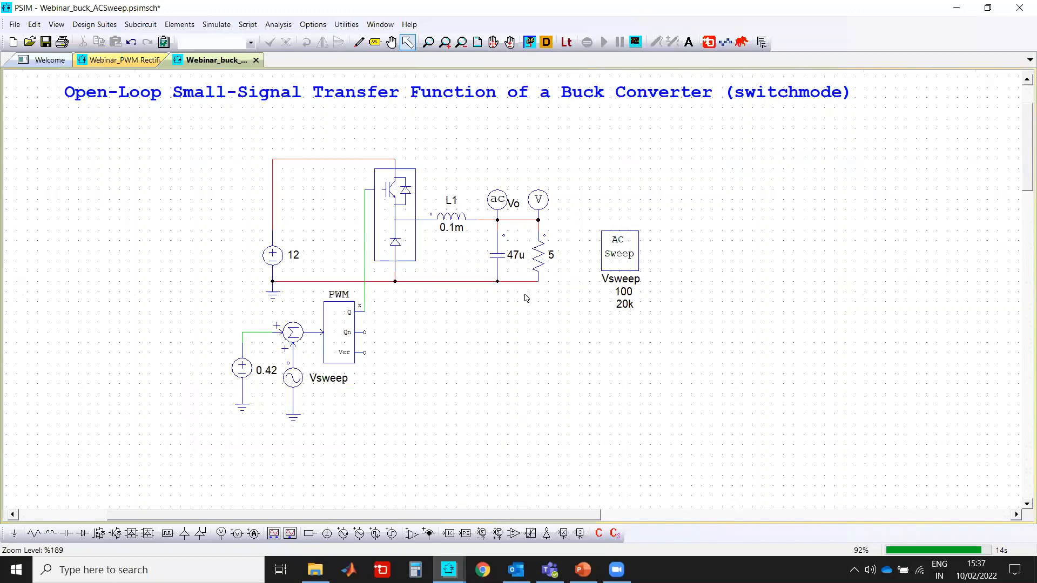
pyautogui.doubleClick(404, 229)
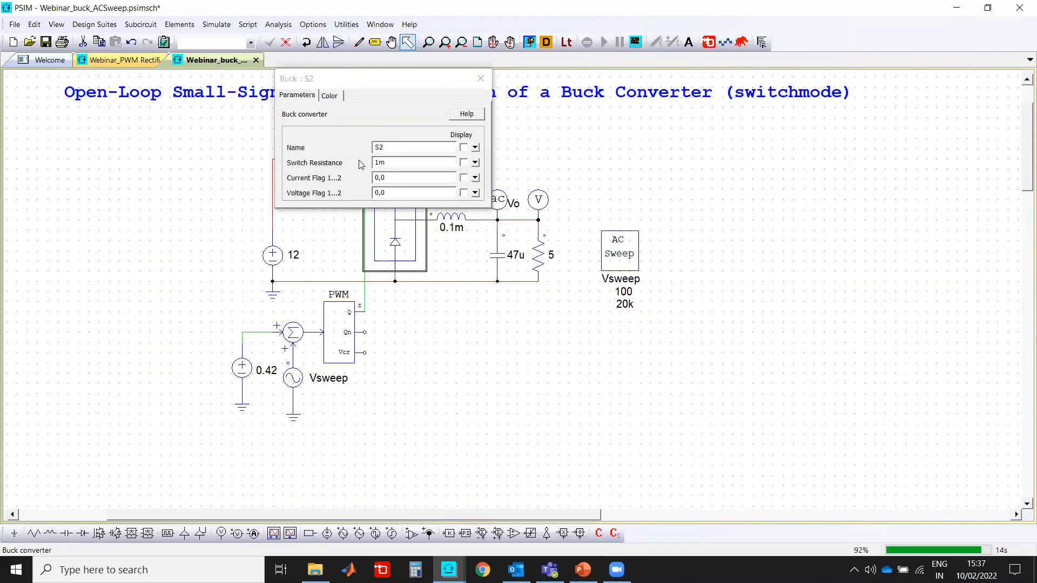
pyautogui.click(489, 76)
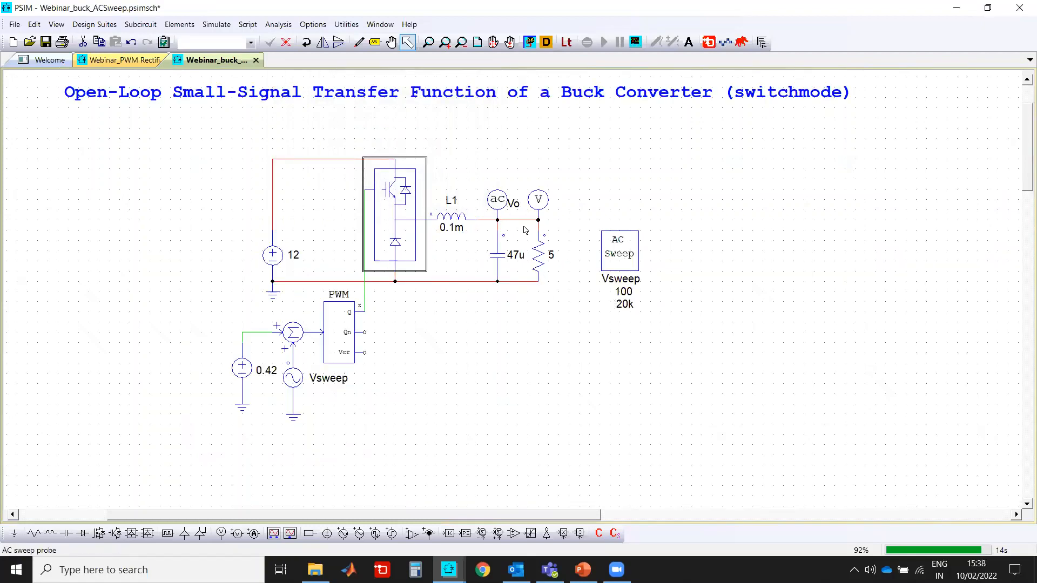
# Review the AC Sweep block's frequency, point, source and amplitude parameters alongside the circuit, and close its settings
pyautogui.doubleClick(618, 256)
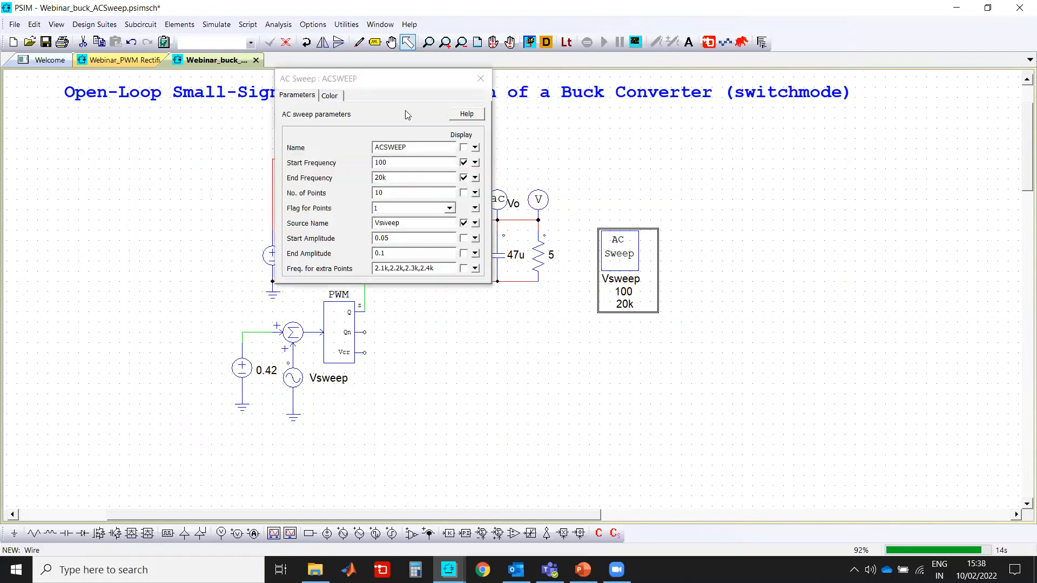
pyautogui.moveTo(376, 77); pyautogui.dragTo(819, 137)
pyautogui.moveTo(778, 213); pyautogui.dragTo(758, 246)
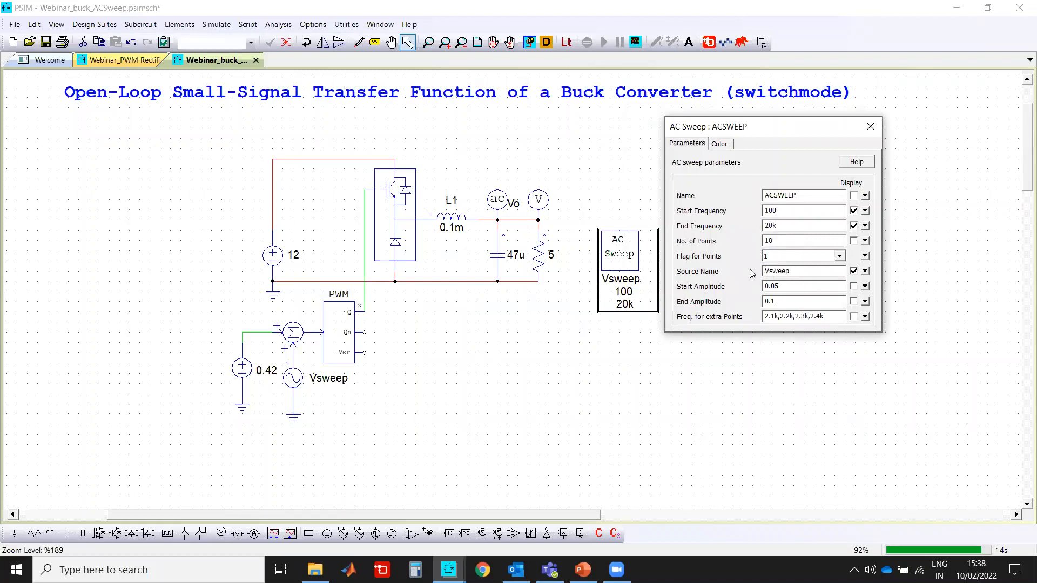
pyautogui.click(284, 359)
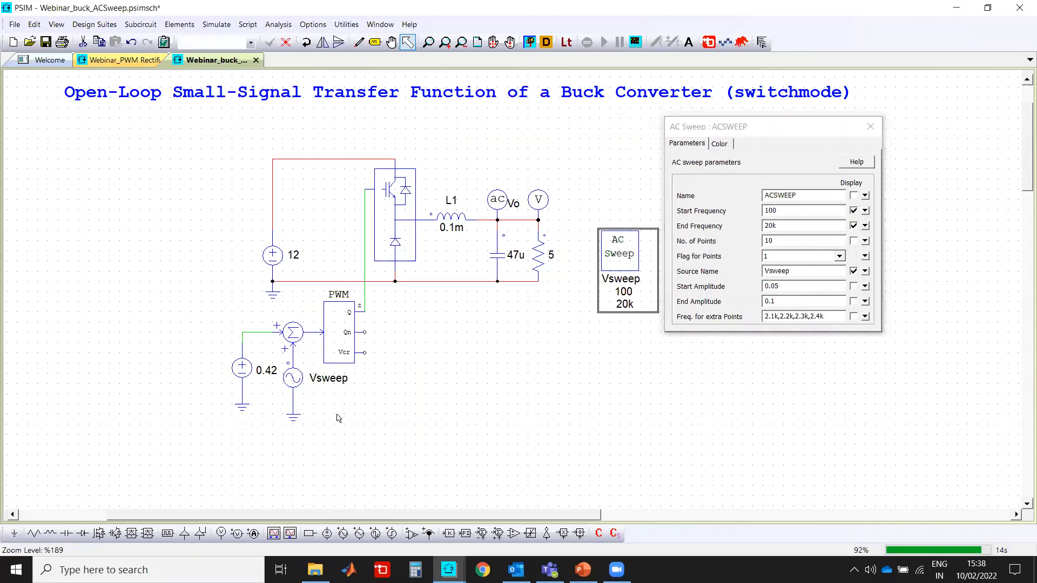
pyautogui.click(292, 416)
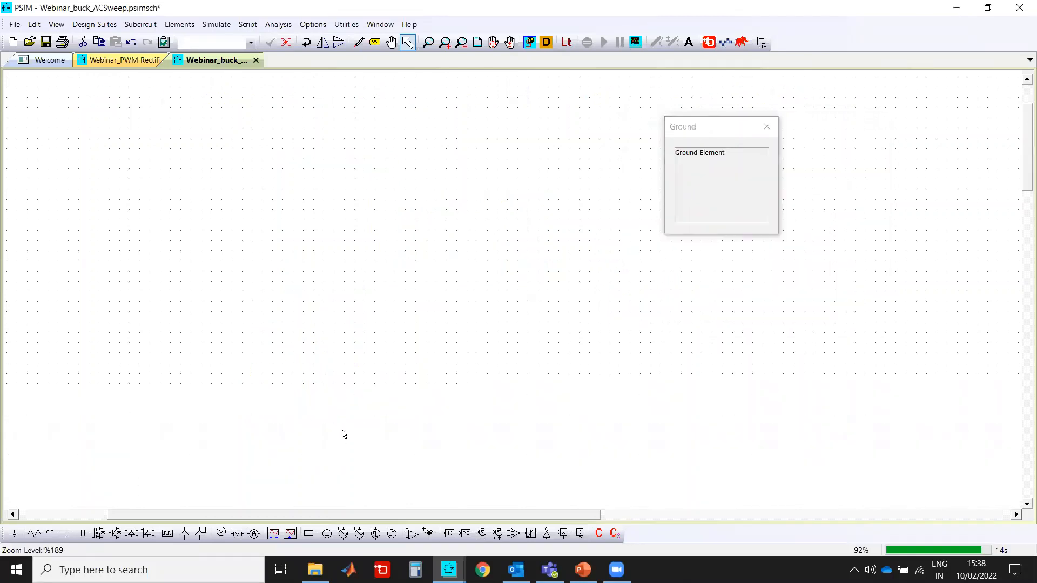
pyautogui.click(766, 127)
pyautogui.click(537, 333)
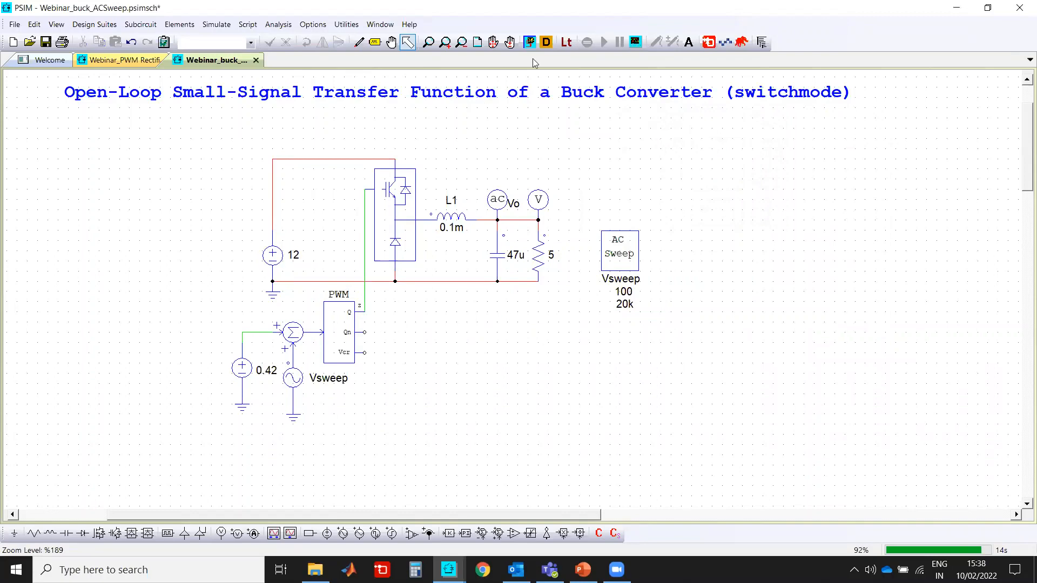
# Run the DSIM AC sweep simulation, view the Vo amplitude and phase plots full screen, and dismiss the viewer and simulation messages
pyautogui.click(547, 43)
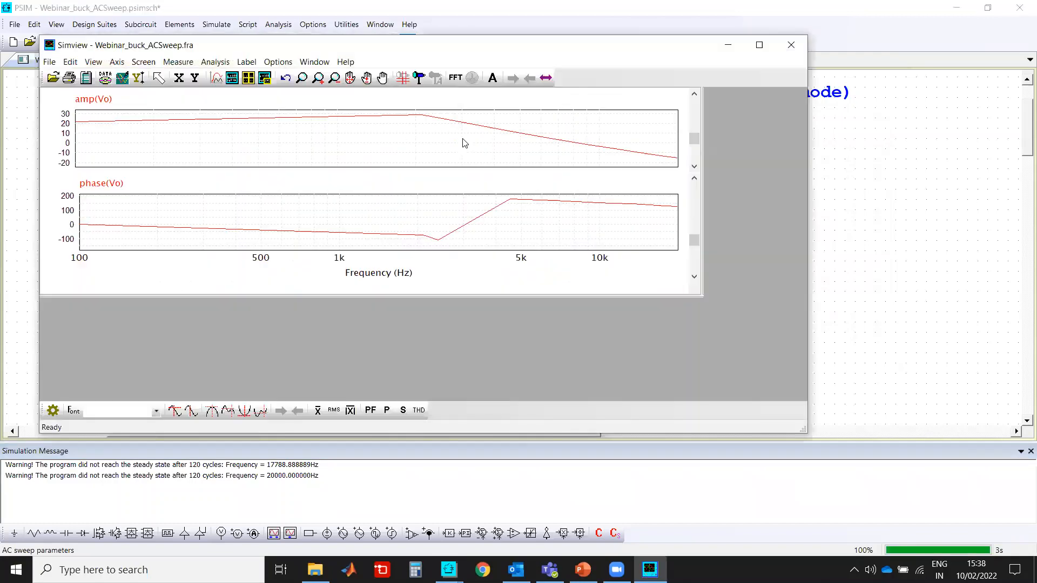
pyautogui.click(760, 45)
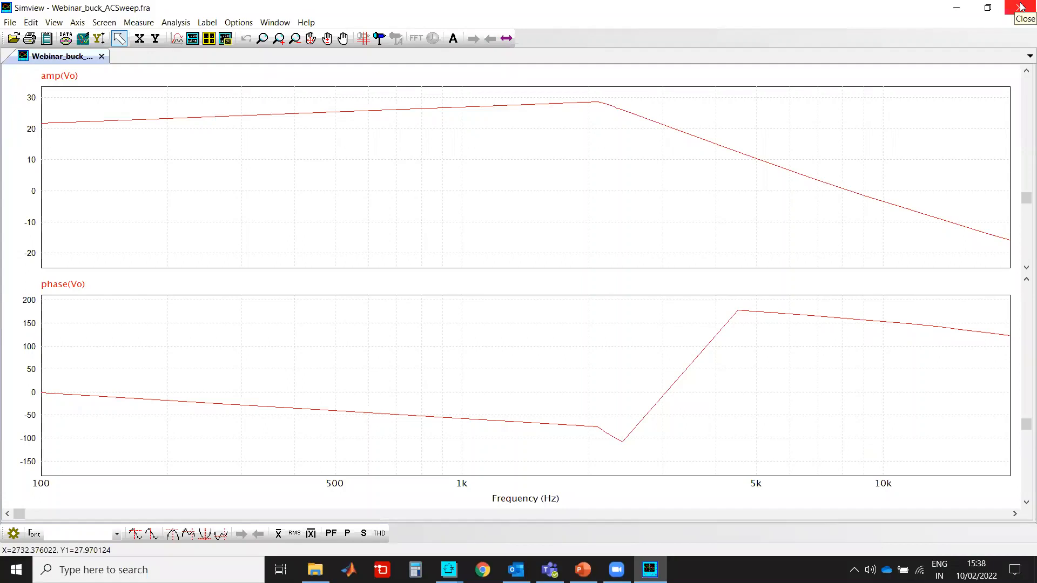
pyautogui.click(965, 13)
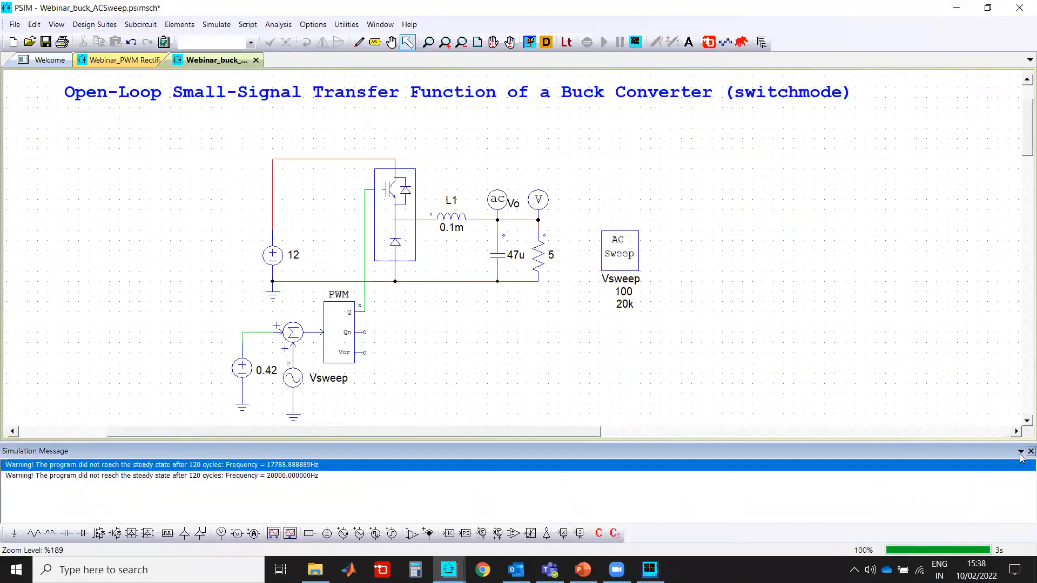
pyautogui.click(1030, 451)
# Bring up the PSIM example files and go into the DSIM folder
pyautogui.click(18, 24)
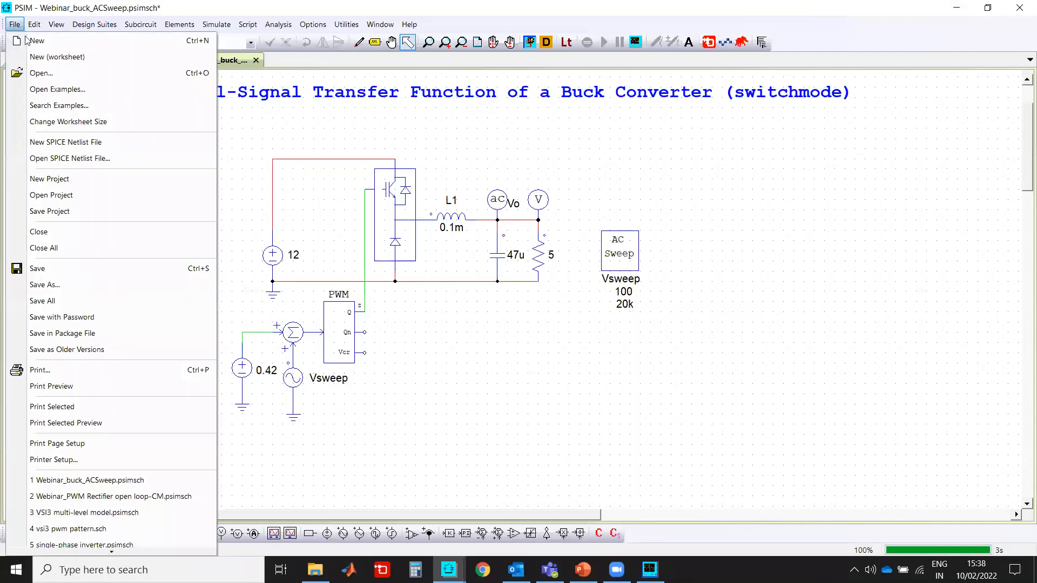
pyautogui.click(56, 90)
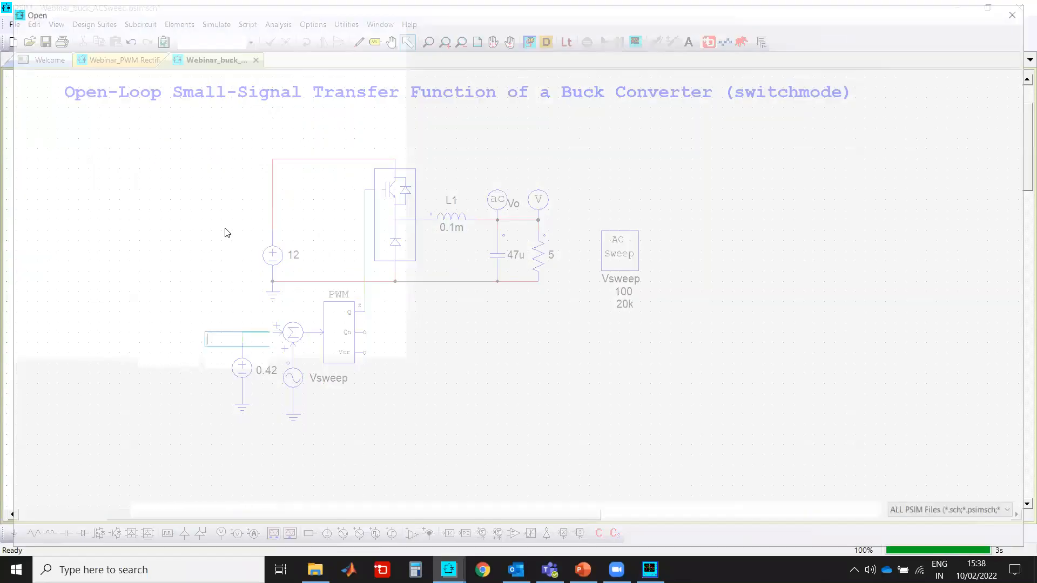
pyautogui.press('Return')
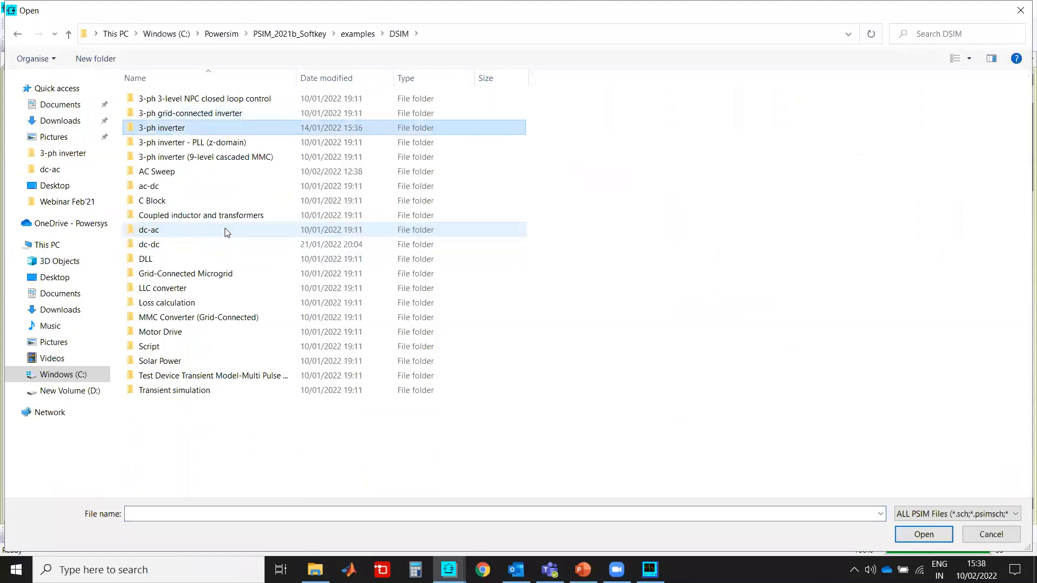
# Browse the DSIM example folders and look inside the 3-ph inverter folder
pyautogui.press('Down')
pyautogui.press('Down')
pyautogui.press('Down')
pyautogui.press('Down')
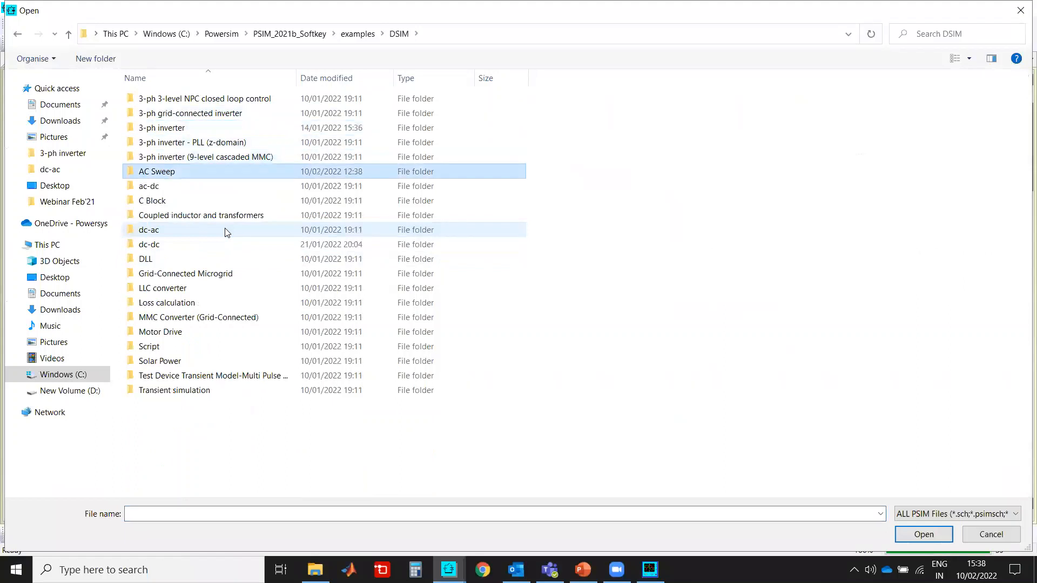
pyautogui.press('Down')
pyautogui.press('Down')
pyautogui.press('Down')
pyautogui.press('s')
pyautogui.press('o')
pyautogui.press('Up')
pyautogui.press('Up')
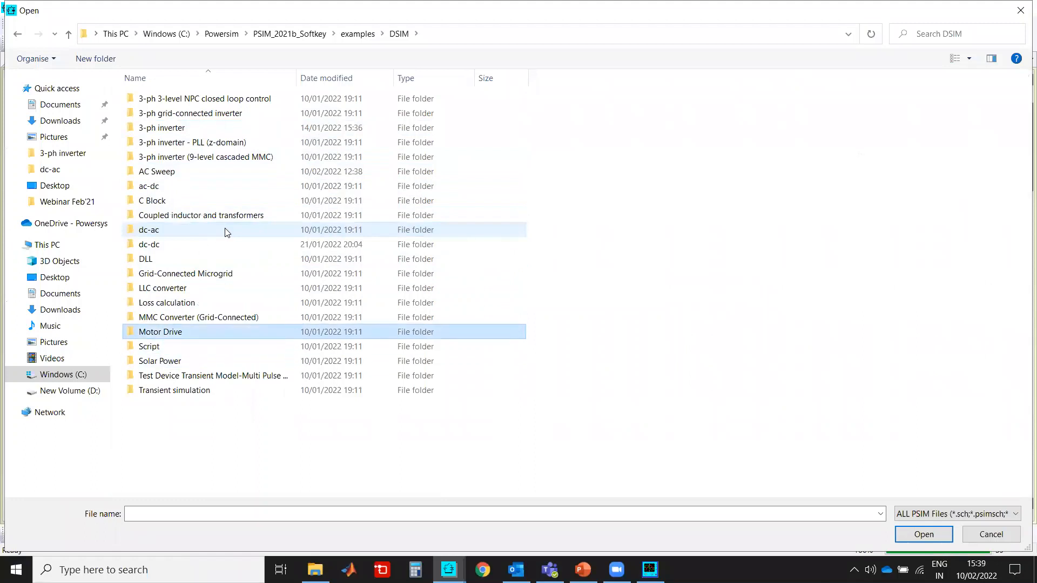
pyautogui.press('Up')
pyautogui.press('Up')
pyautogui.press('Up')
pyautogui.press('Up')
pyautogui.press('Up')
pyautogui.press('Up')
pyautogui.press('Up')
pyautogui.press('Up')
pyautogui.press('Up')
pyautogui.press('Up')
pyautogui.press('Up')
pyautogui.press('Up')
pyautogui.press('Up')
pyautogui.press('Up')
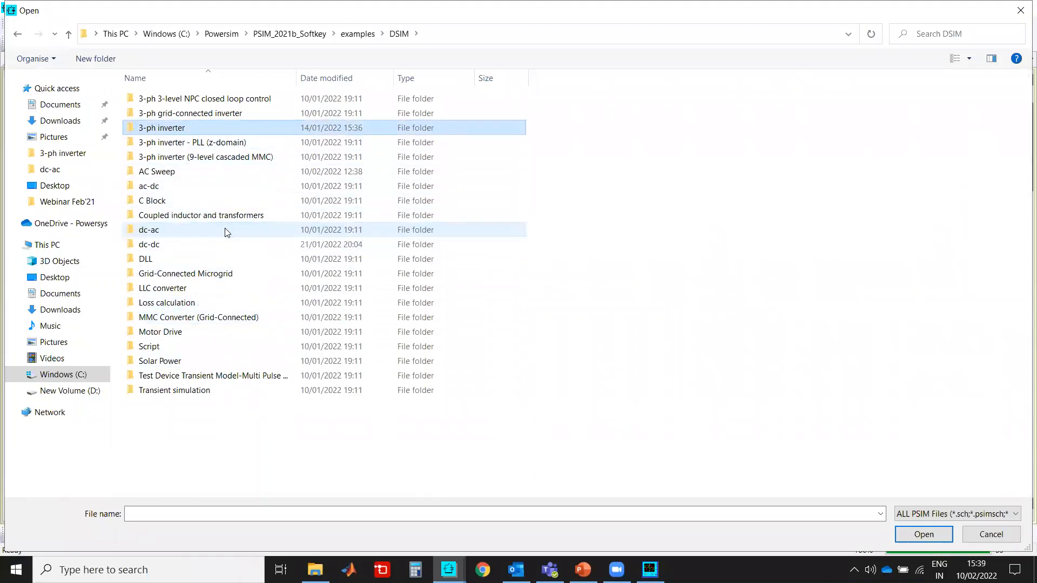
pyautogui.press('Return')
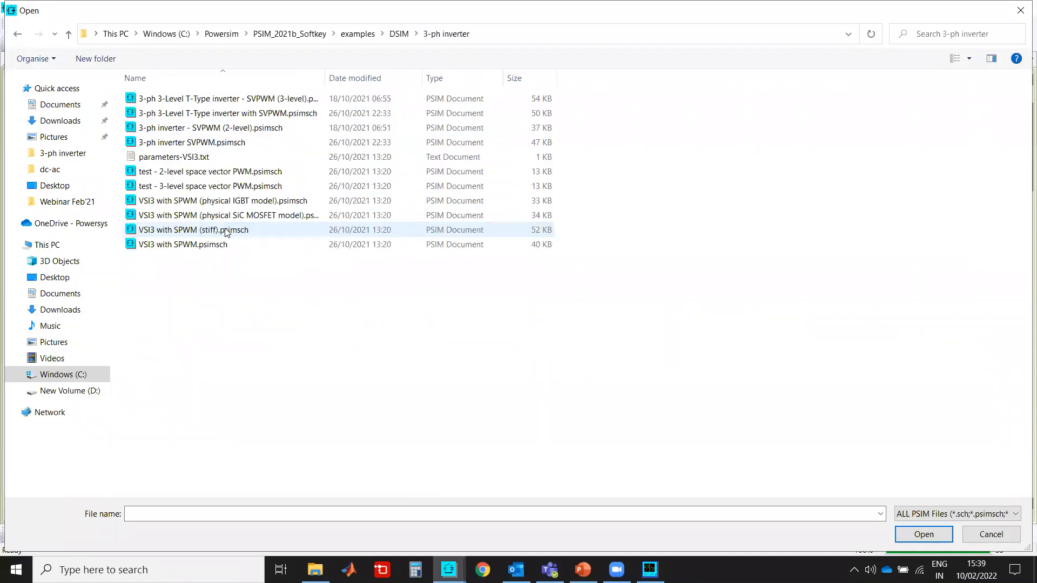
# Return to the DSIM folder and open the 3-ph inverter (9-Level cascaded MMC) example schematic
pyautogui.press('BackSpace')
pyautogui.press('Down')
pyautogui.press('Down')
pyautogui.press('Return')
pyautogui.press('Down')
pyautogui.press('Up')
pyautogui.press('Return')
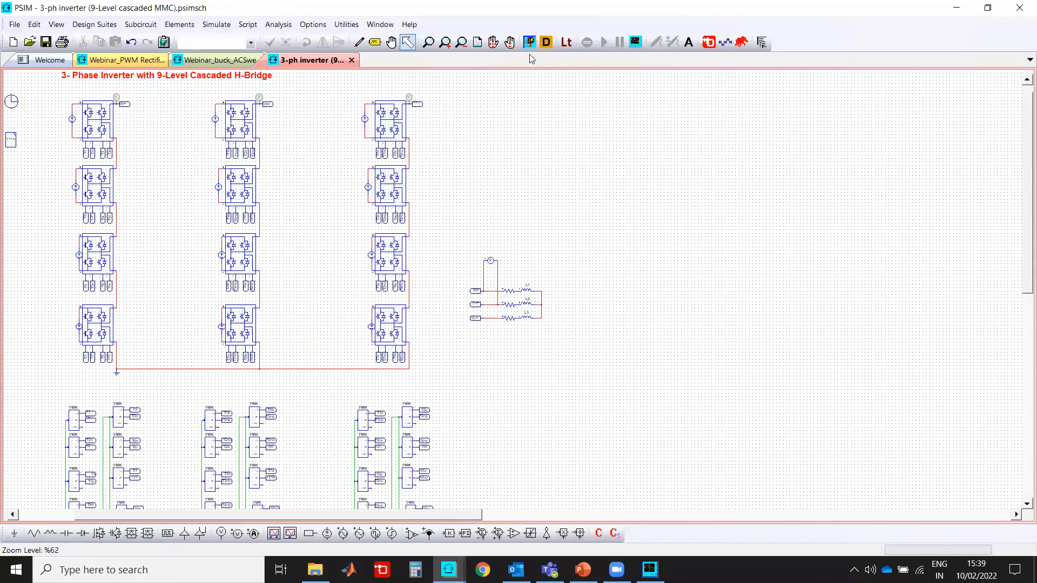
# Examine the cascaded H-bridge cells of the three phases and the RL load in the inverter schematic
pyautogui.click(112, 124)
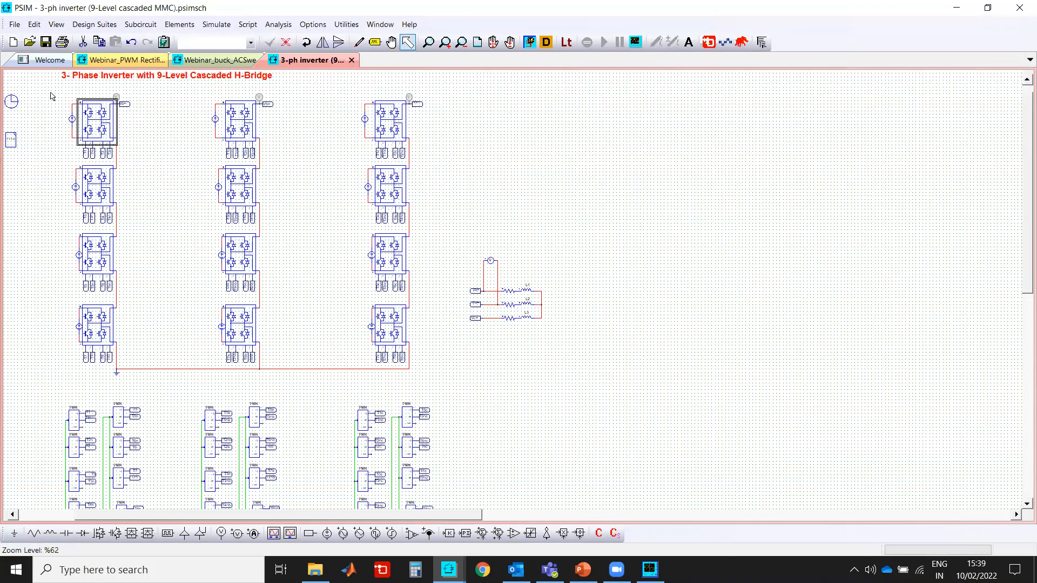
pyautogui.click(473, 387)
pyautogui.hscroll(-3, 472, 387)
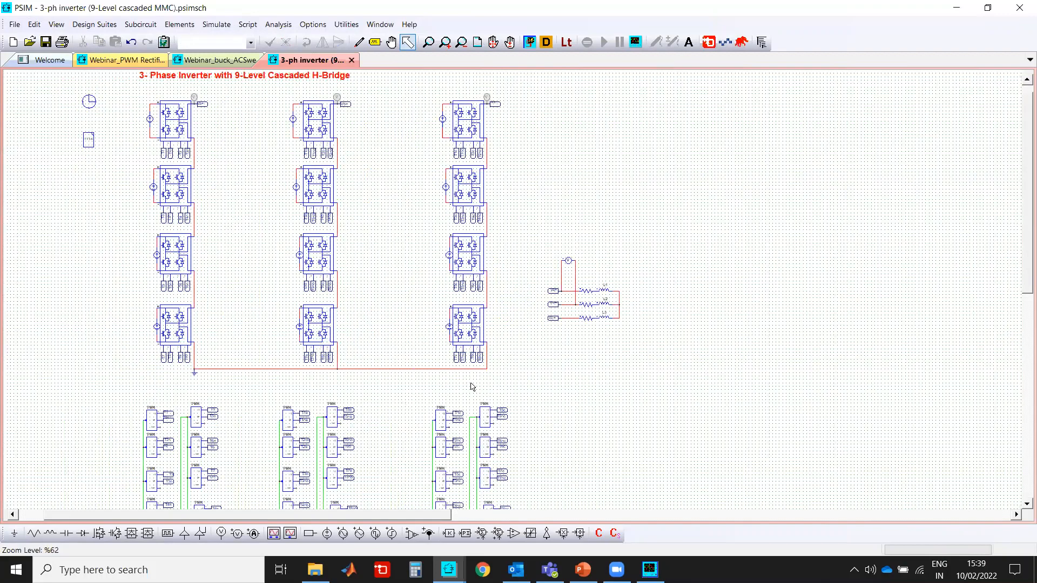
pyautogui.scroll(1, 473, 388)
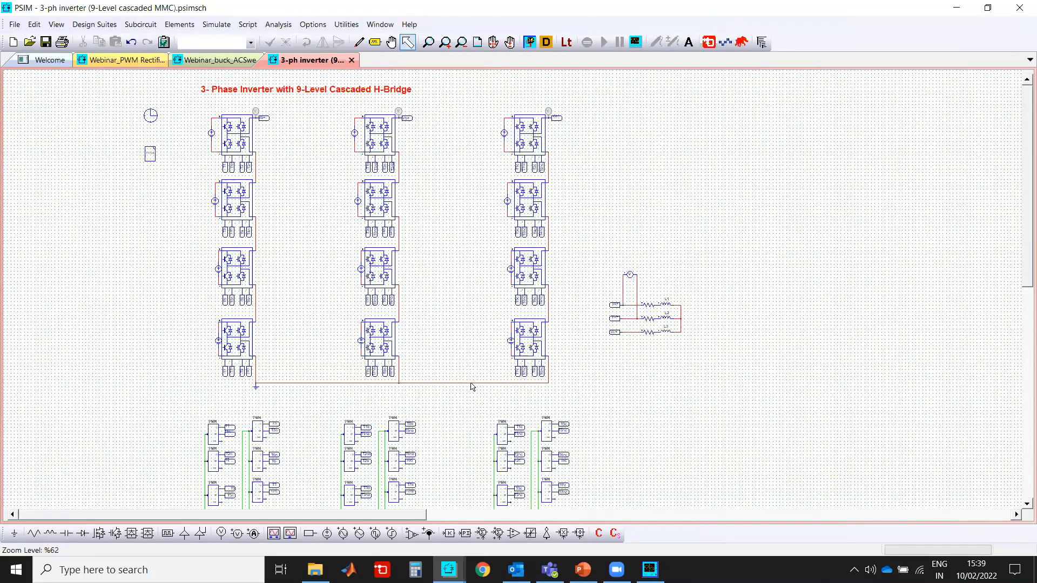
pyautogui.click(445, 42)
pyautogui.scroll(3, 625, 229)
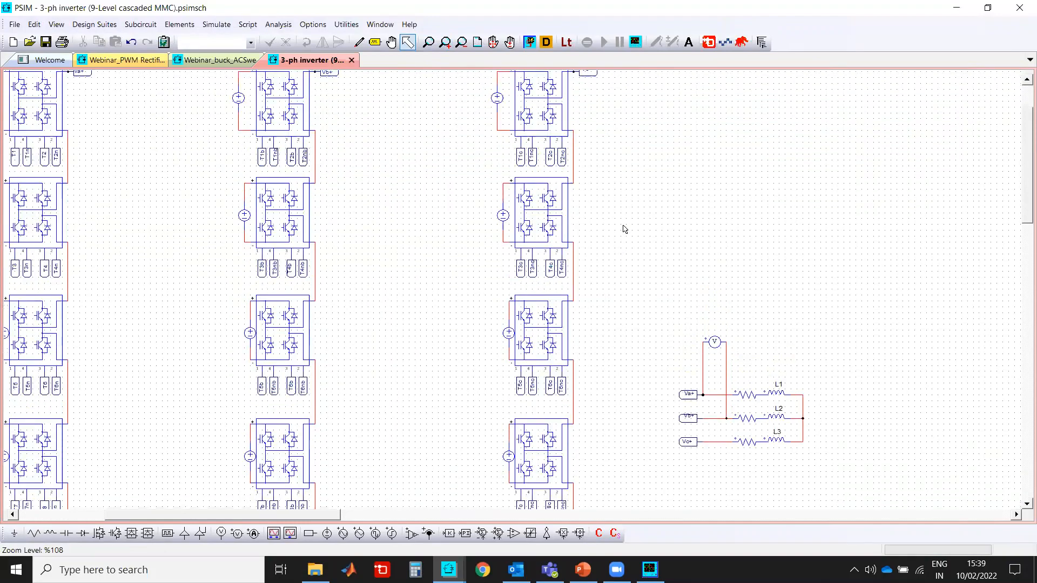
pyautogui.hscroll(-5, 625, 229)
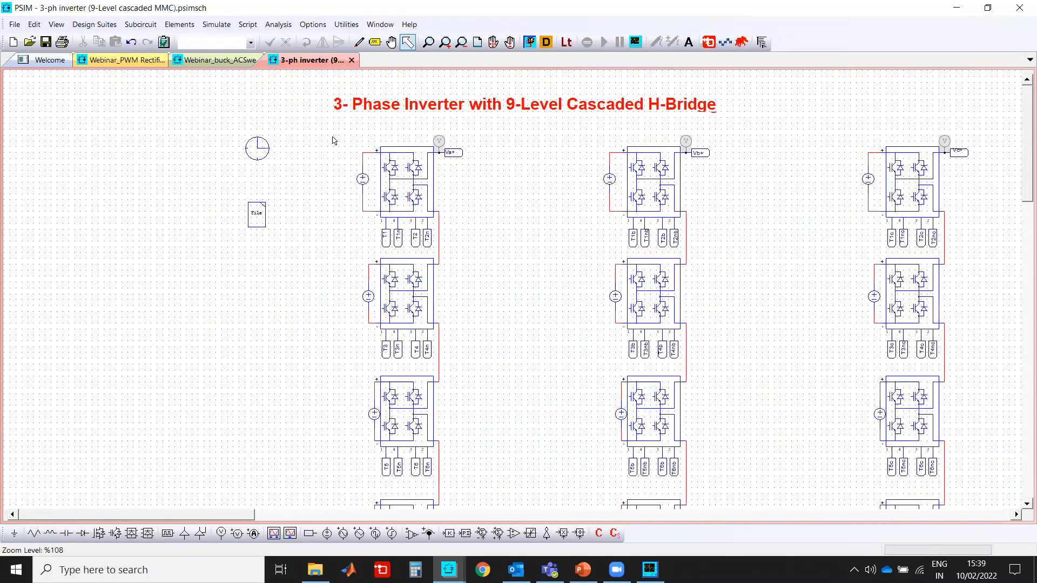
# Check the Simulation Control's solver and time settings and start the simulation of the 9-level inverter
pyautogui.doubleClick(257, 147)
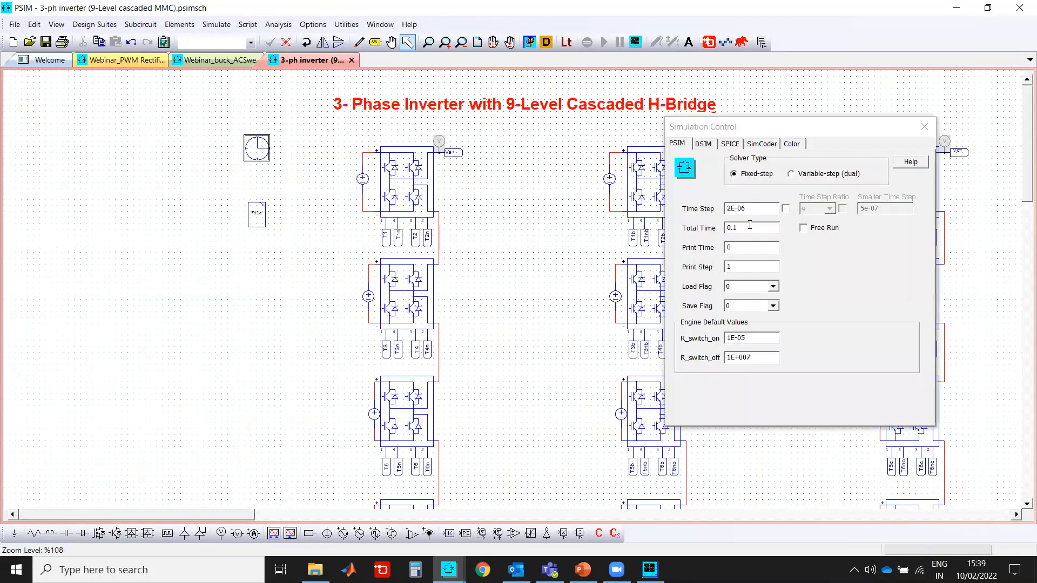
pyautogui.click(924, 130)
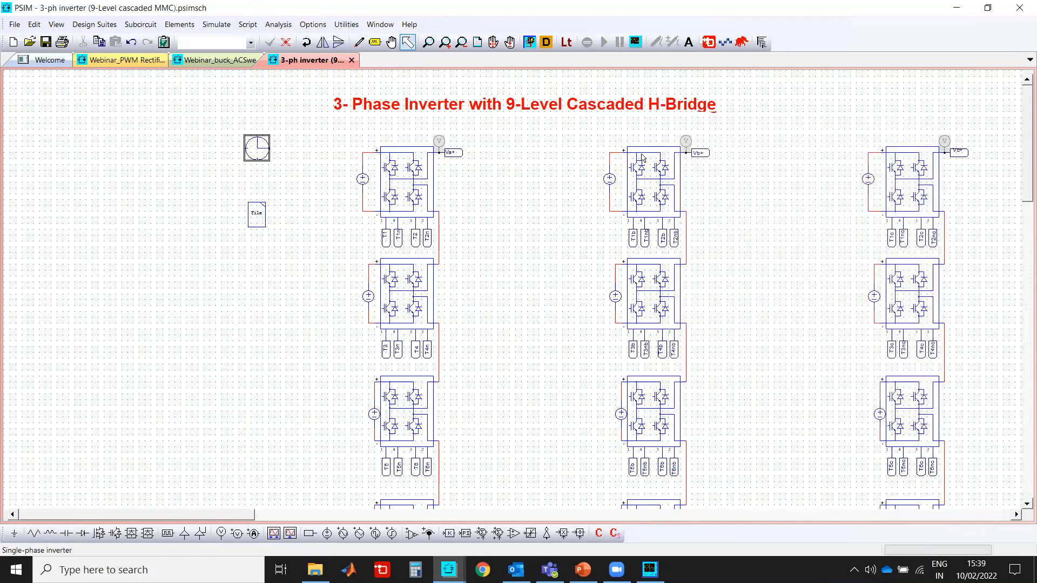
pyautogui.click(227, 26)
pyautogui.click(247, 63)
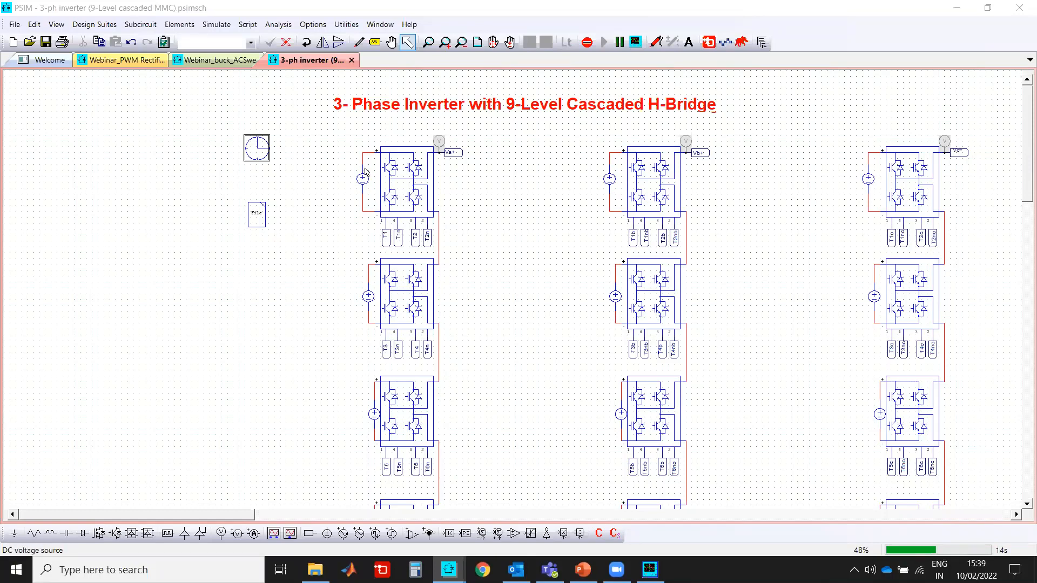
# Look over the PWM control section and check the parameters of the carrier PWM block driving T5 and T5n
pyautogui.scroll(-5, 514, 212)
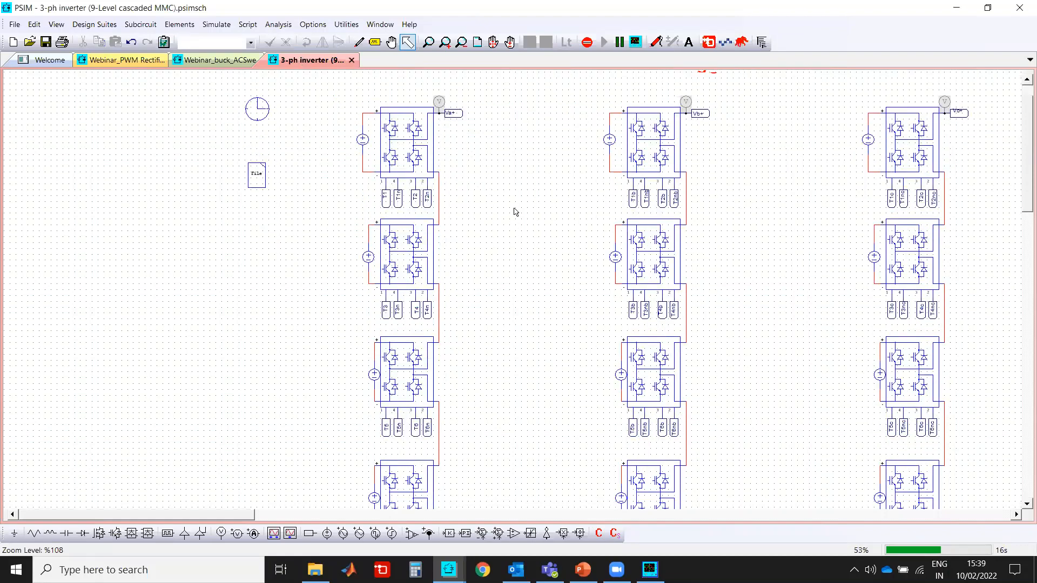
pyautogui.scroll(-2, 514, 212)
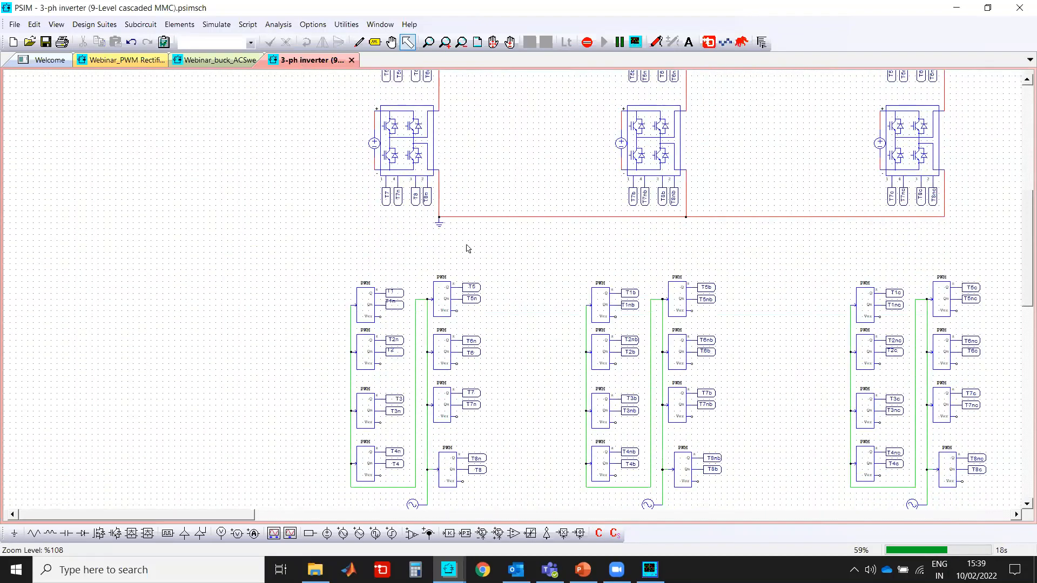
pyautogui.doubleClick(443, 289)
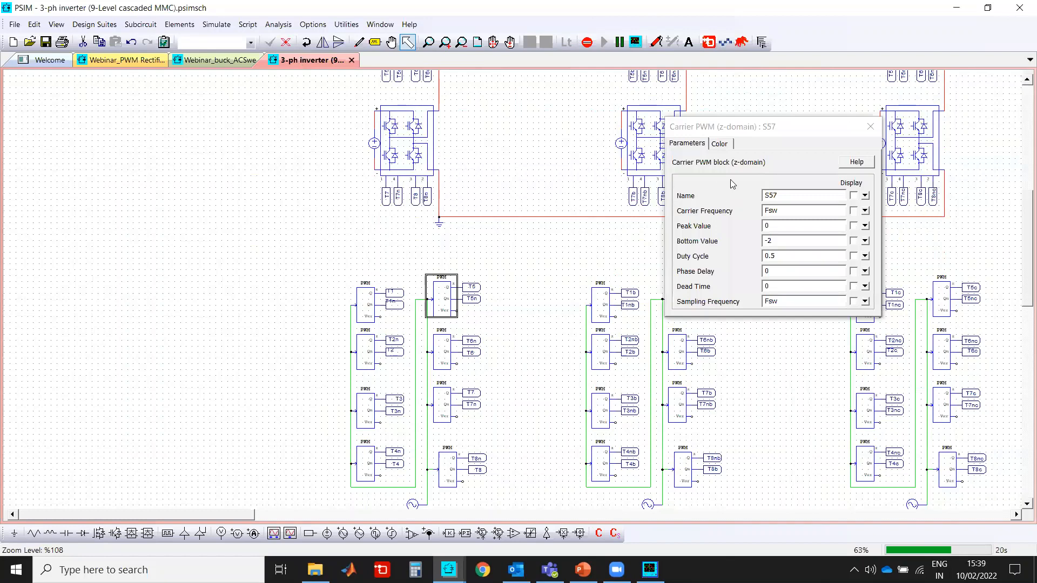
pyautogui.click(870, 127)
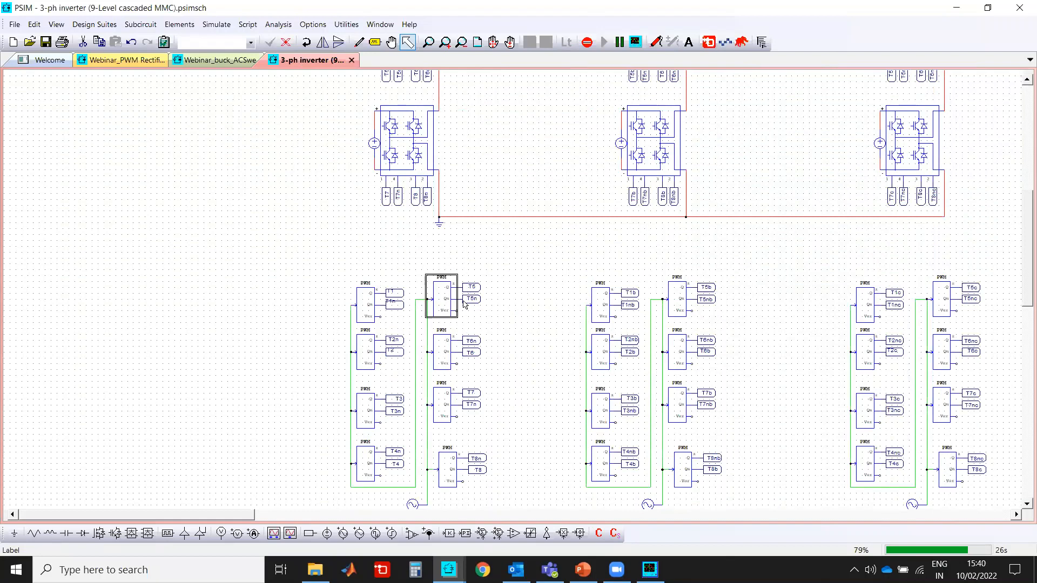
pyautogui.click(525, 282)
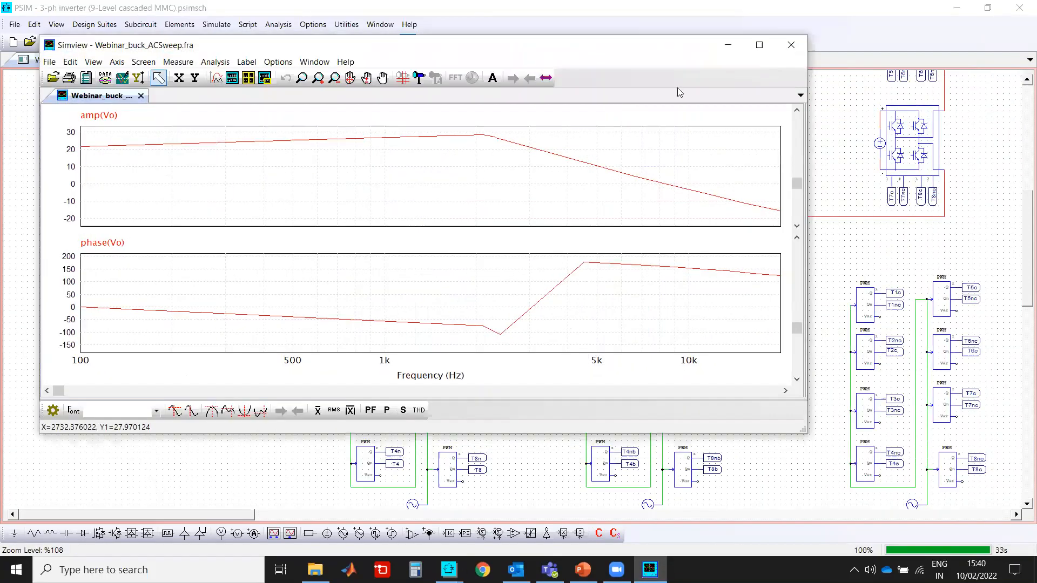
# Plot the Vab waveform of the 9-level inverter, inspect it in a maximized results window and close the results
pyautogui.doubleClick(248, 252)
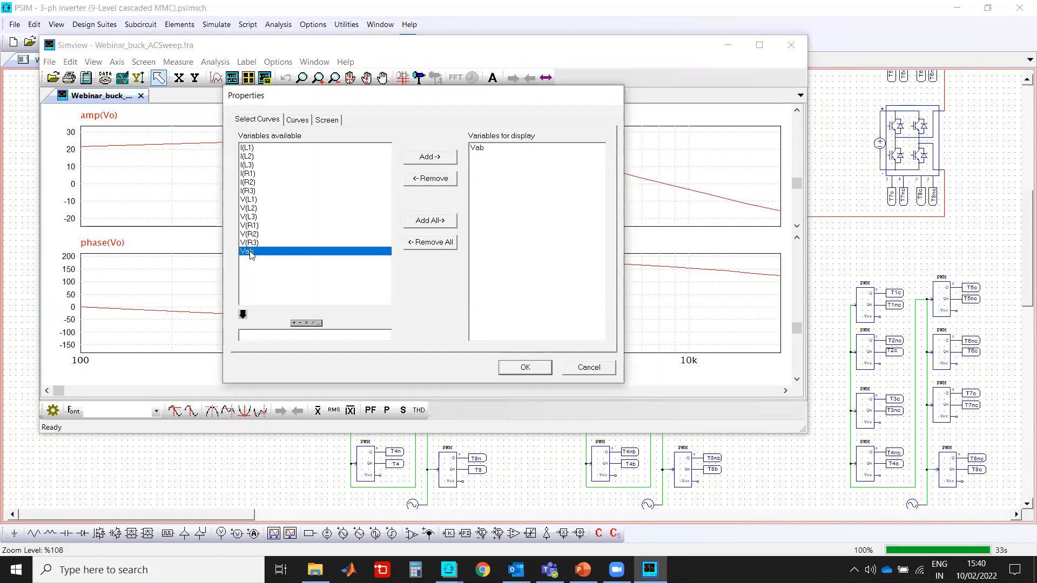
pyautogui.click(524, 368)
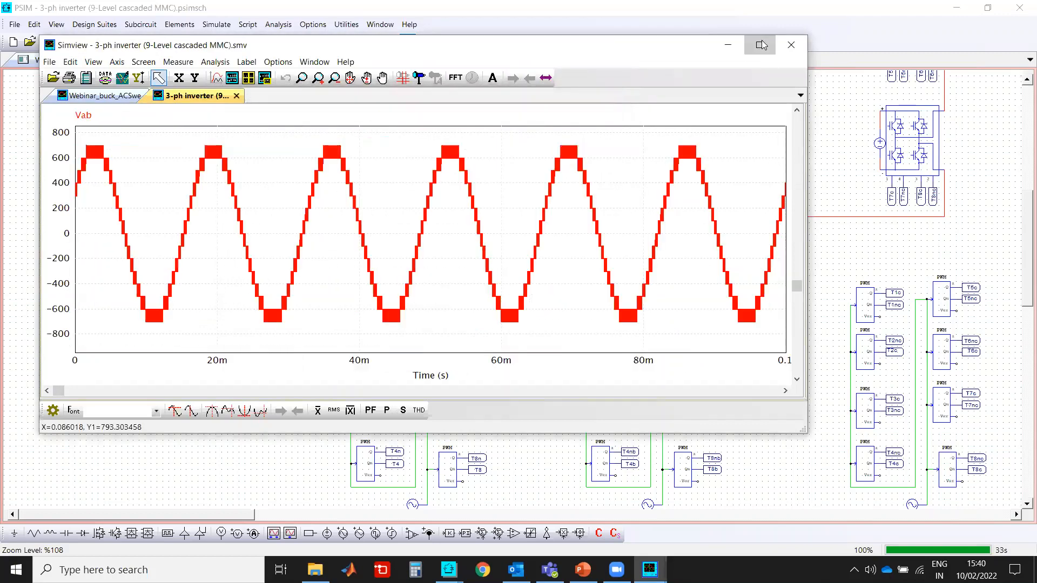
pyautogui.click(760, 44)
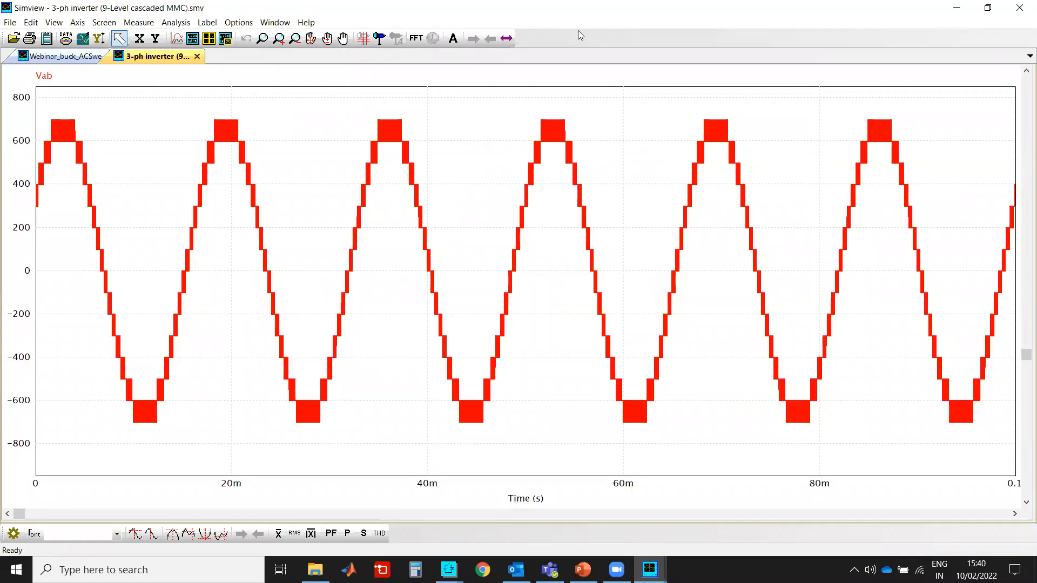
pyautogui.click(1018, 5)
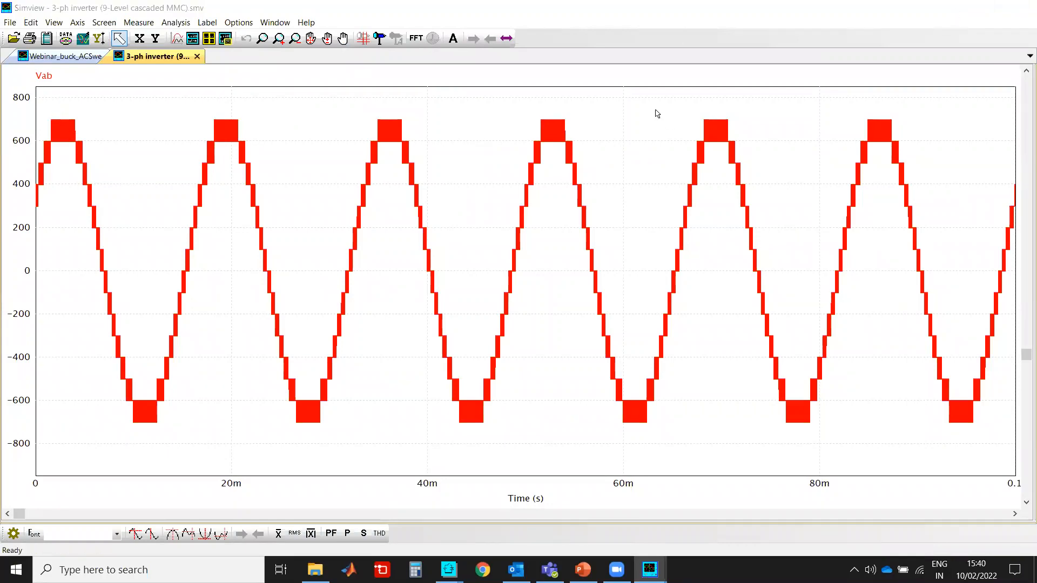
# Open the Simulation Control of the inverter schematic and check its DSIM solver type, end time and error settings
pyautogui.scroll(4, 494, 262)
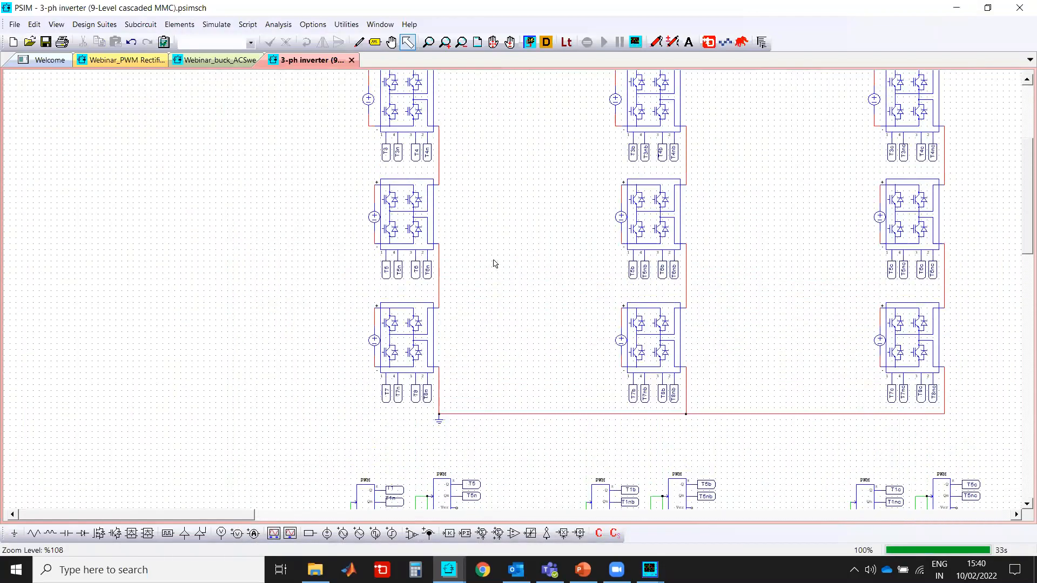
pyautogui.scroll(5, 494, 263)
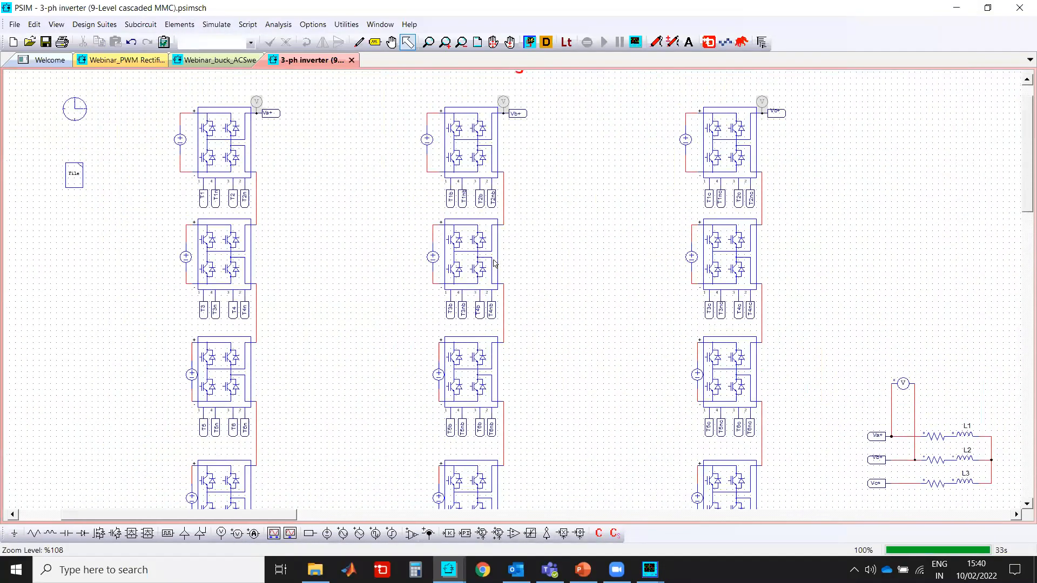
pyautogui.doubleClick(74, 148)
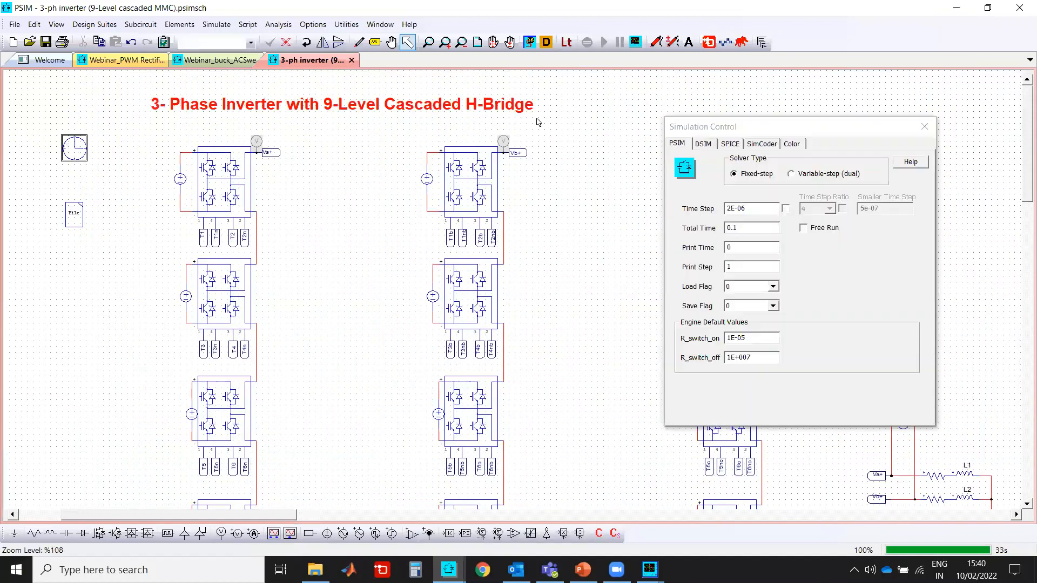
pyautogui.click(703, 144)
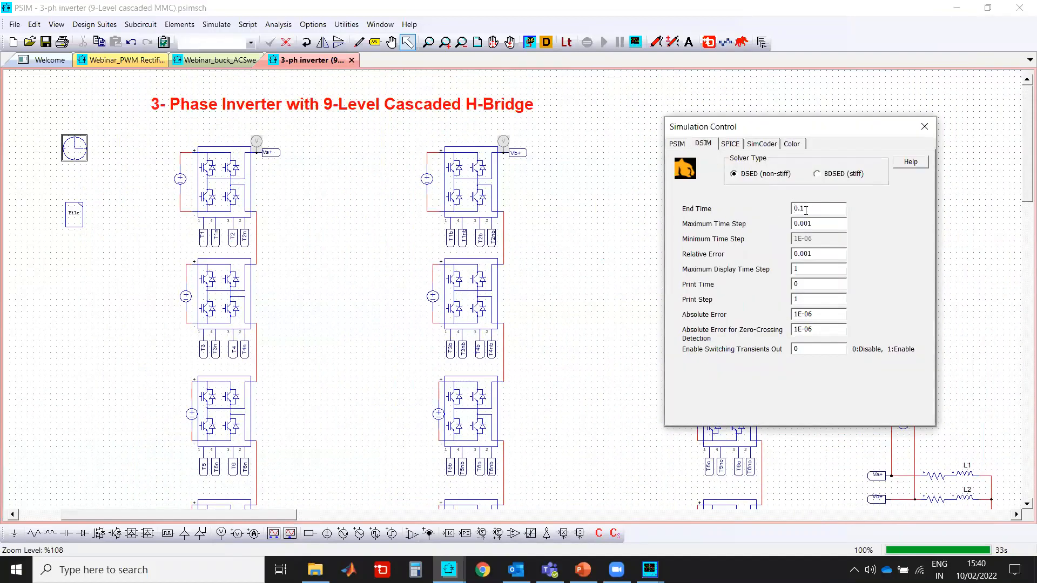